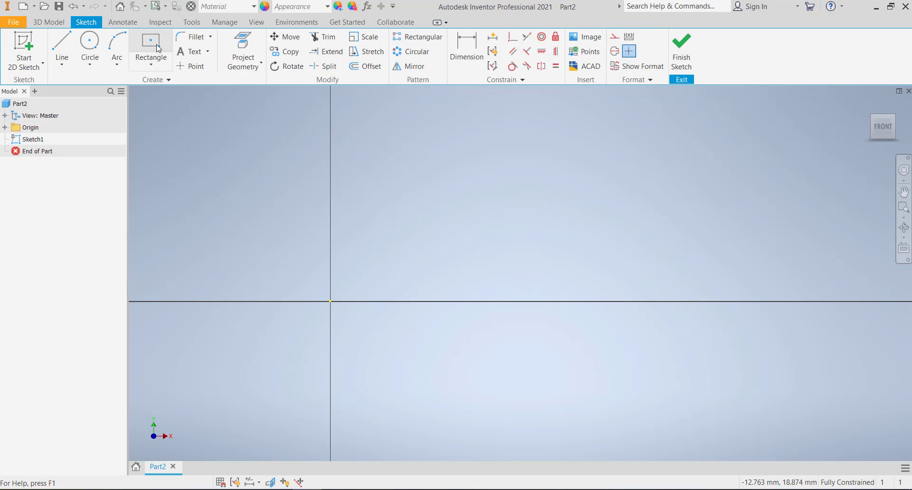
Step: Draw a centre-point rectangle about 20 mm wide, centred on the sketch origin
left_click(153, 47)
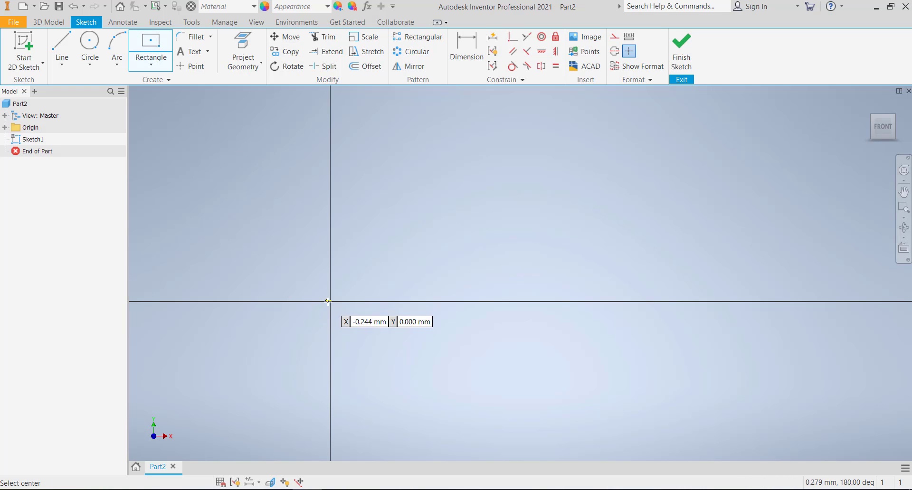
left_click(470, 346)
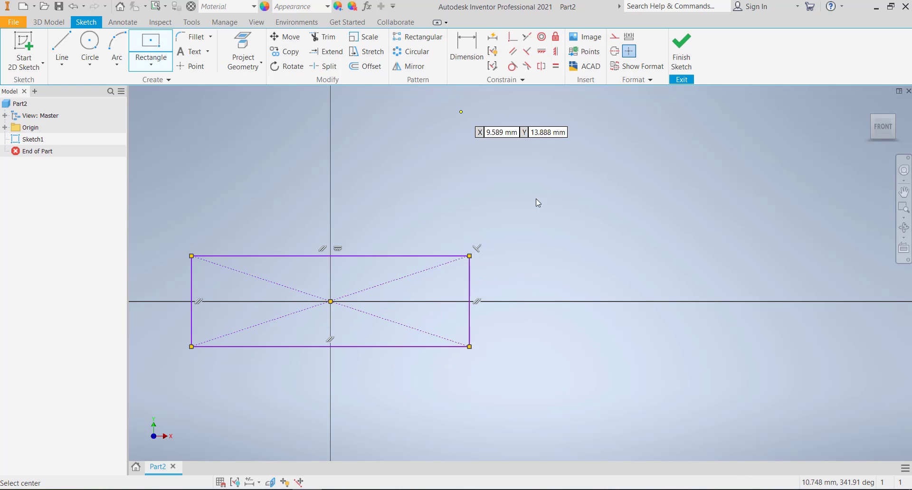
scroll(452, 292, "down", 4)
scroll(525, 261, "up", 5)
scroll(419, 291, "down", 3)
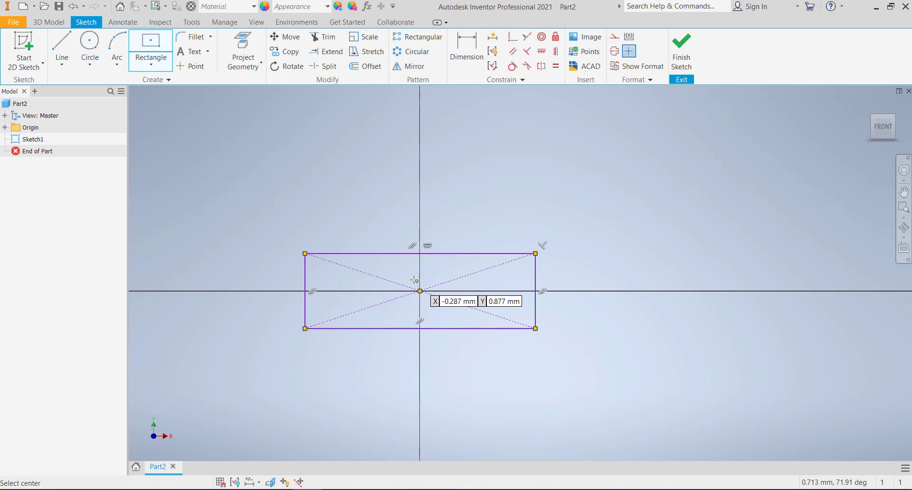
Step: Dimension the rectangle 100 mm wide and 66 mm high, and finish the sketch
left_click(455, 58)
left_click(437, 254)
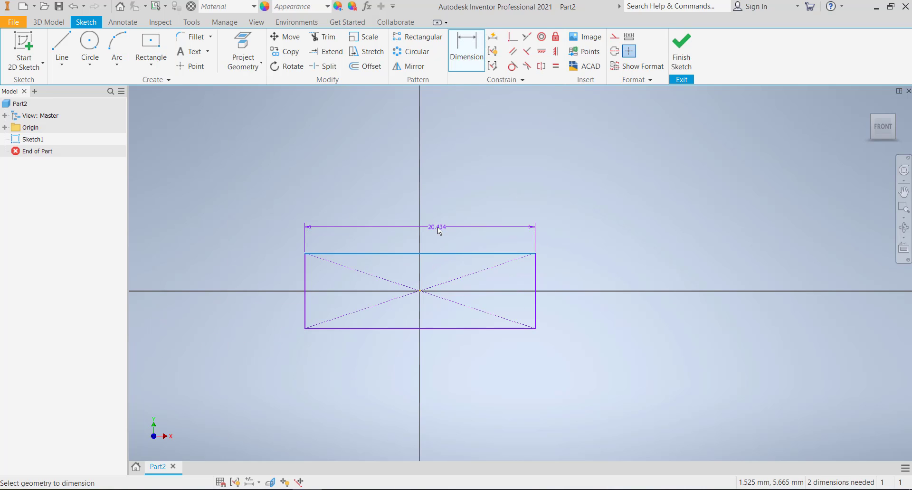
left_click(437, 227)
type("100")
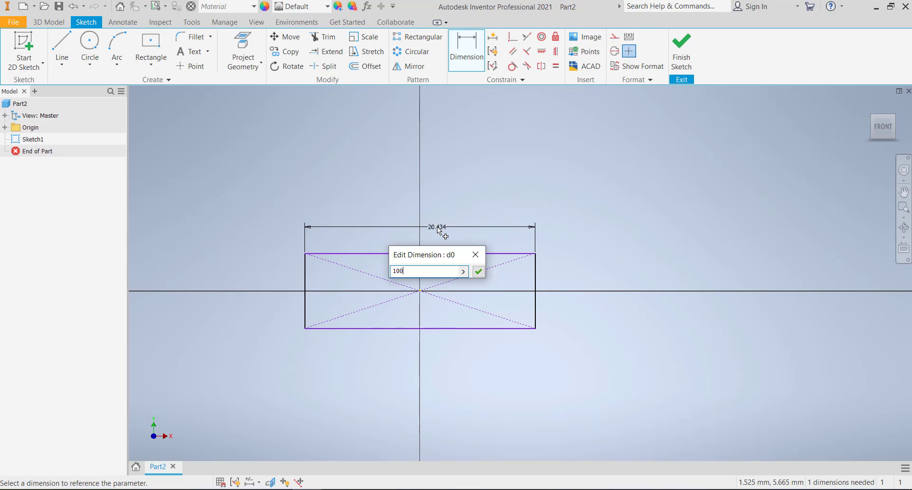
key("Return")
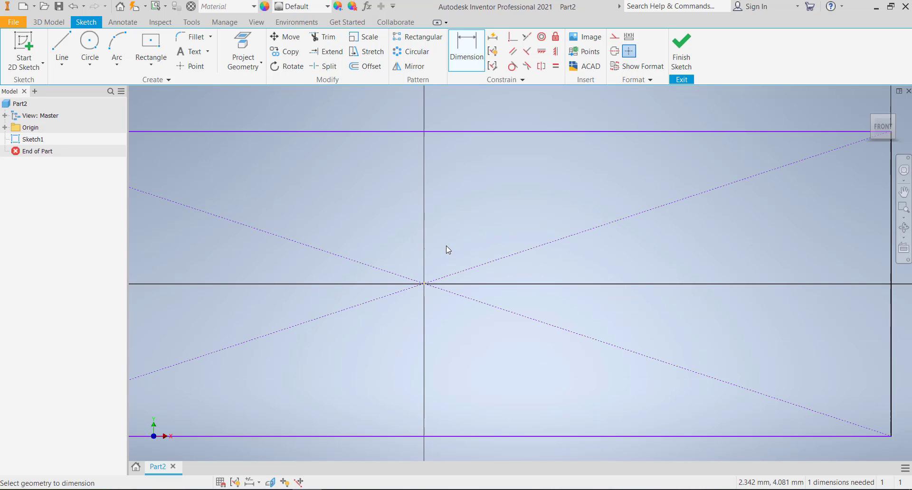
left_click(352, 242)
left_click(328, 240)
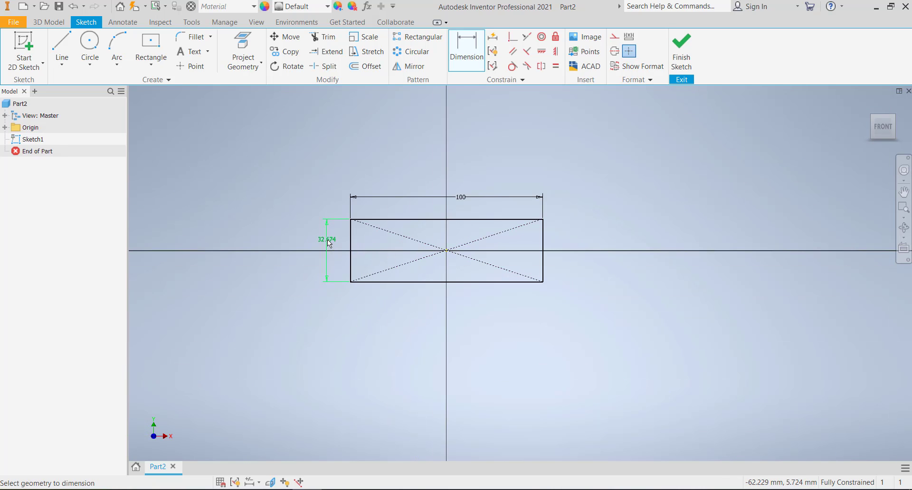
key("Return")
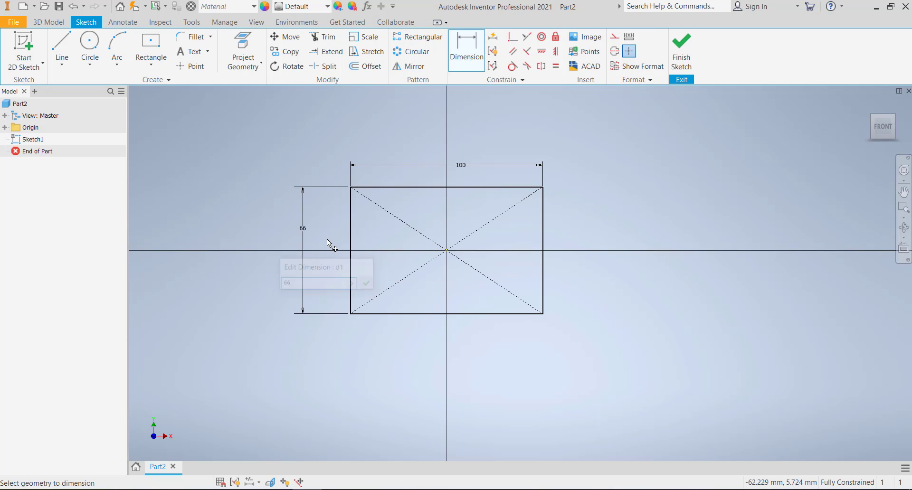
left_click(679, 55)
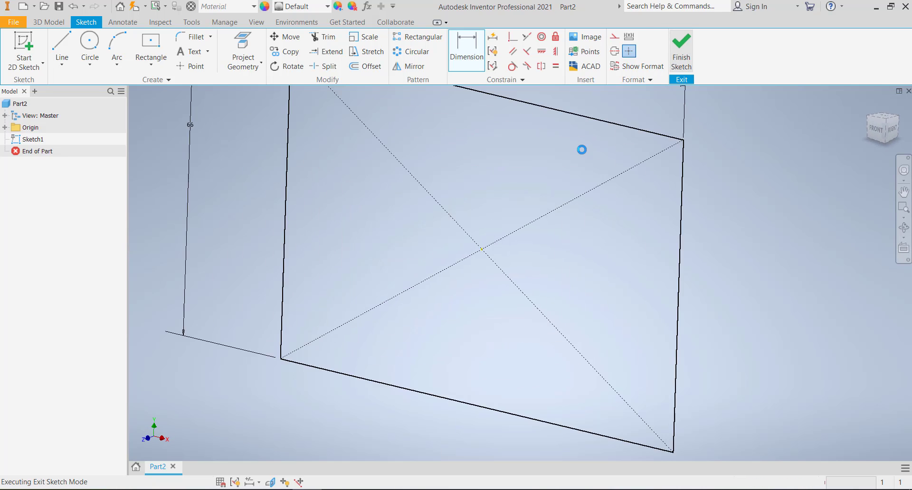
Step: Extrude the rectangular profile 18 mm into a solid block
left_click(61, 46)
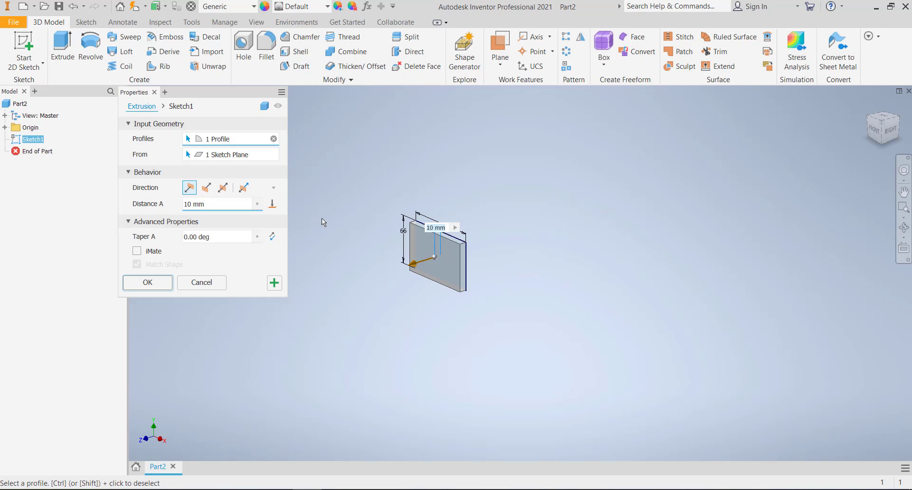
left_click(213, 204)
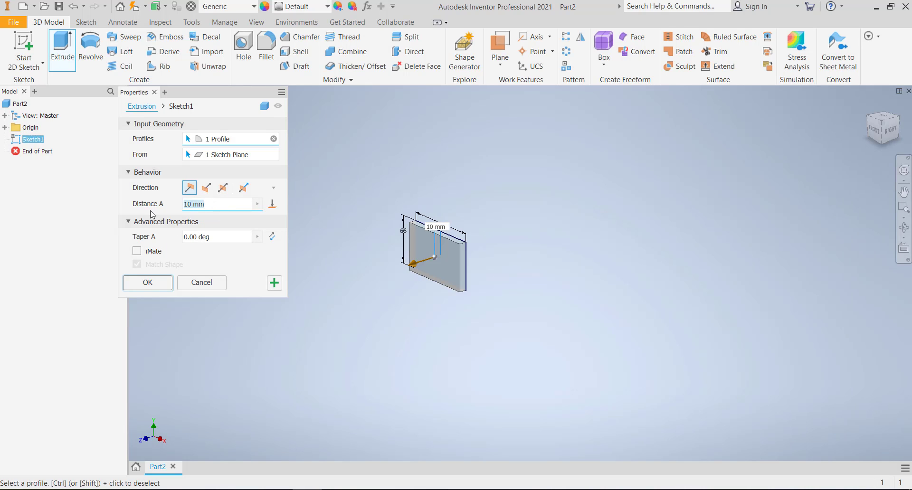
type("18")
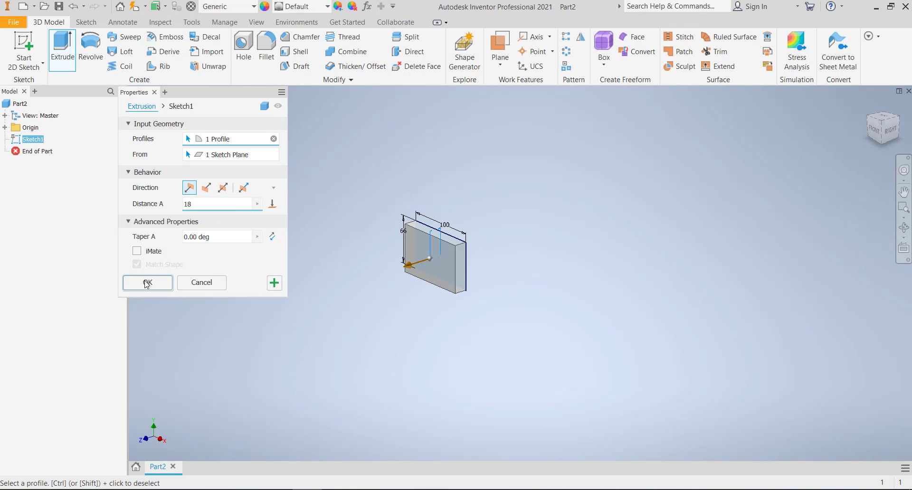
left_click(147, 284)
middle_click_drag(327, 222, 369, 266)
middle_click_drag(388, 302, 511, 350, "shift")
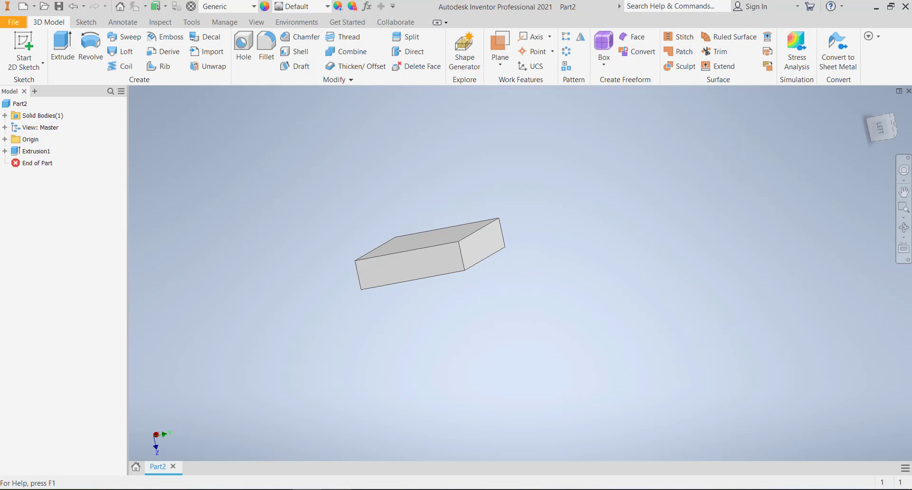
Step: Check the reference drawing ct28.JPG and start a sketch on the block's 66 by 18 mm end face
key("alt+Tab")
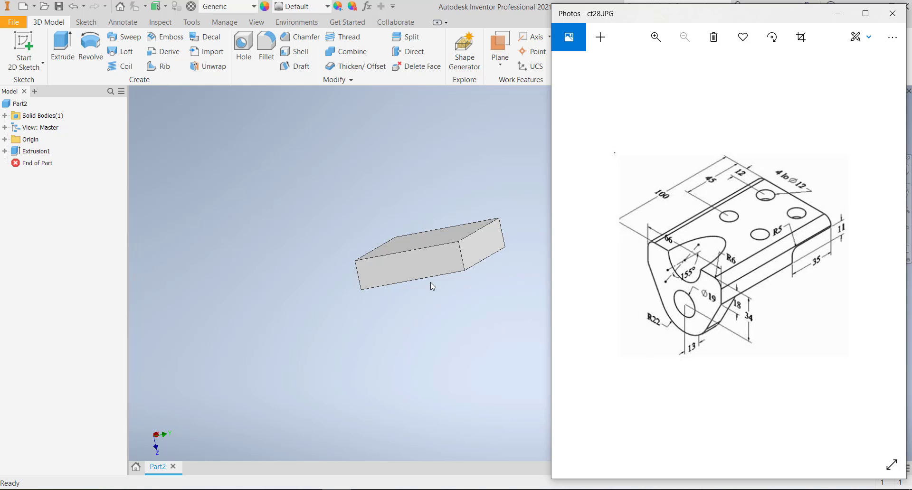
left_click(420, 269)
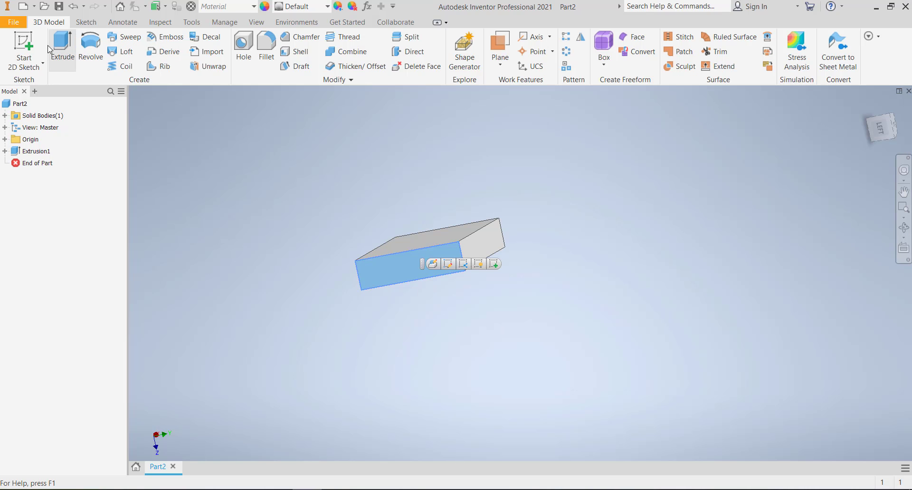
left_click(24, 45)
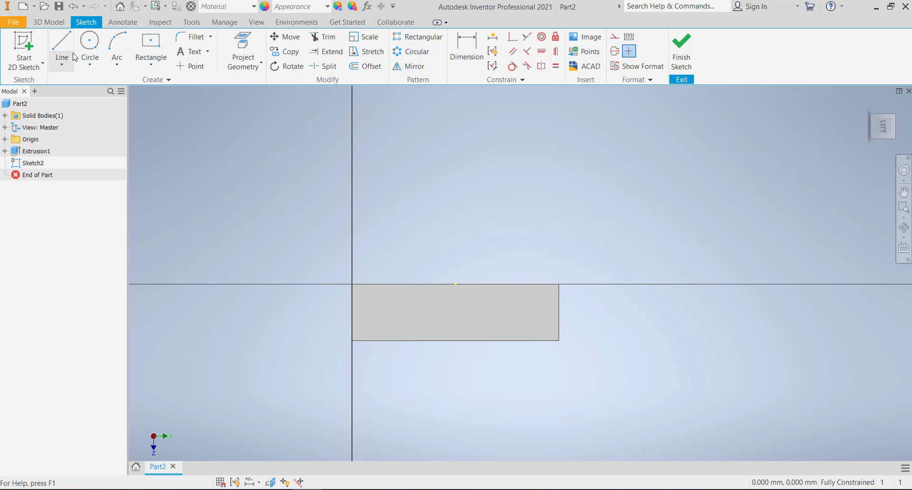
Step: Draw a vertical construction line about 55 mm long upward from the midpoint of the end face's upper edge
left_click(62, 45)
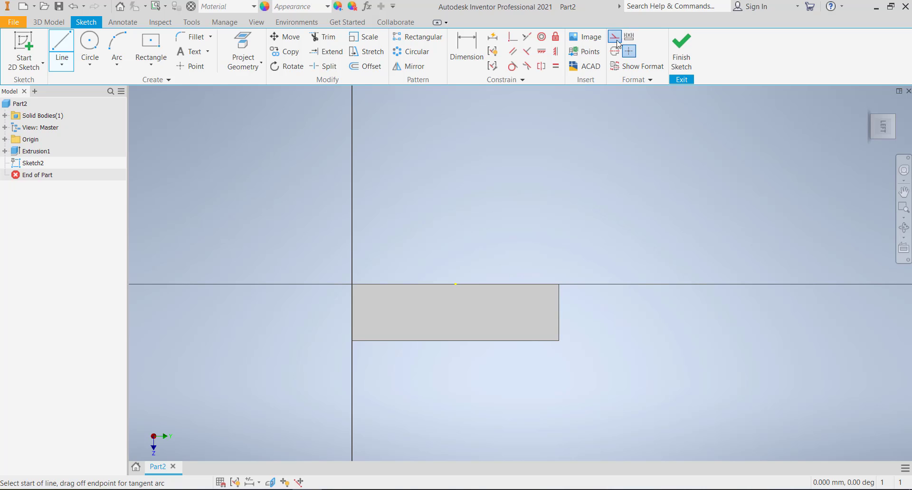
left_click(455, 284)
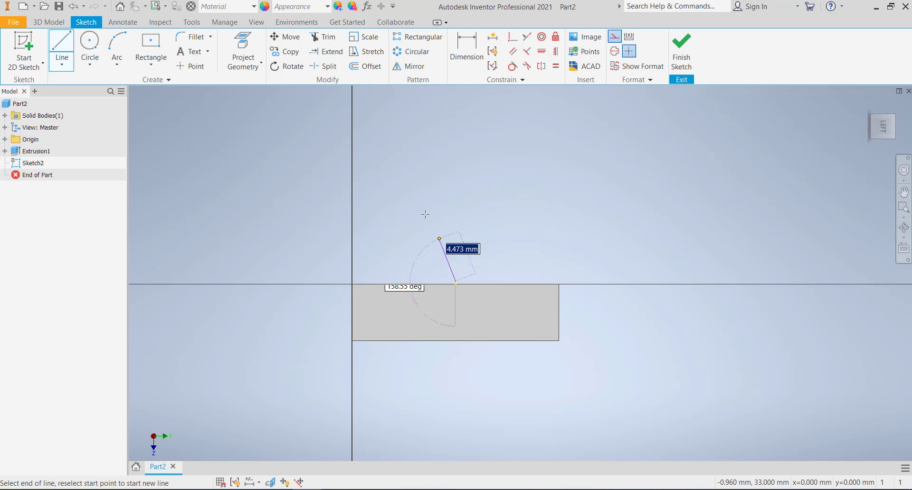
left_click(456, 284)
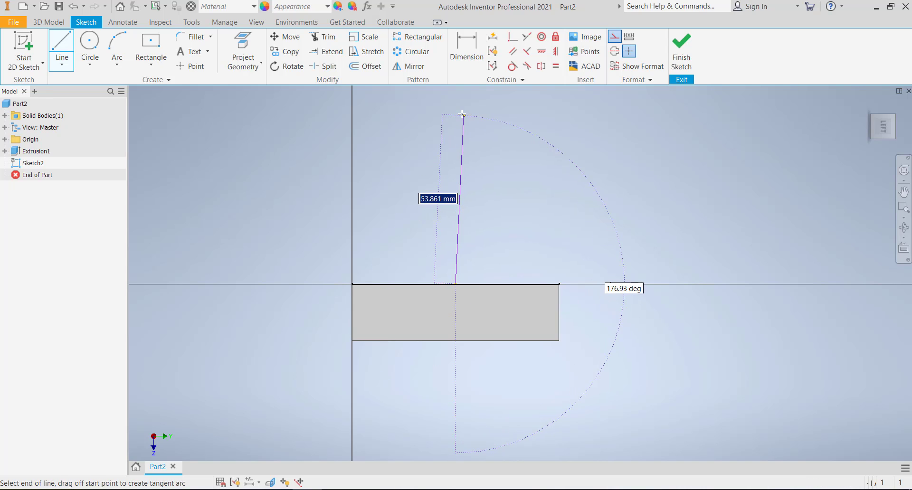
left_click(455, 110)
key("Escape")
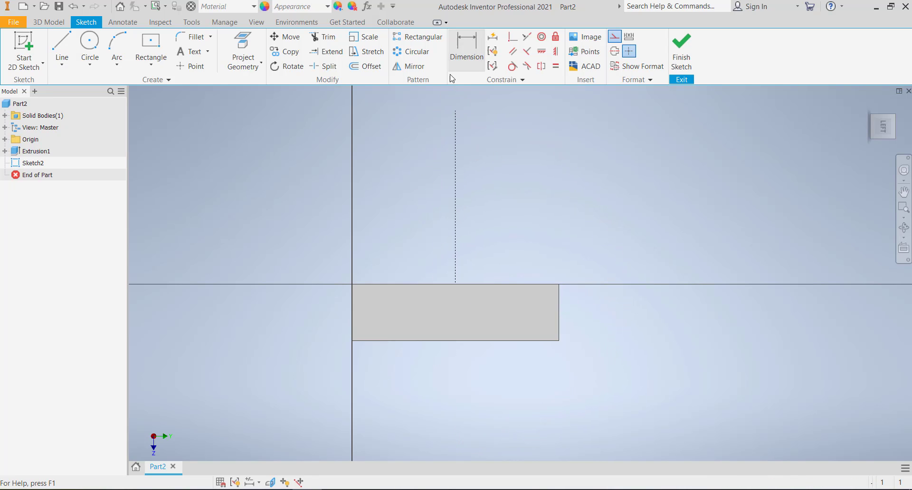
Step: Draw a circle about 16 mm in diameter centred on the vertical construction line above the block
left_click(467, 47)
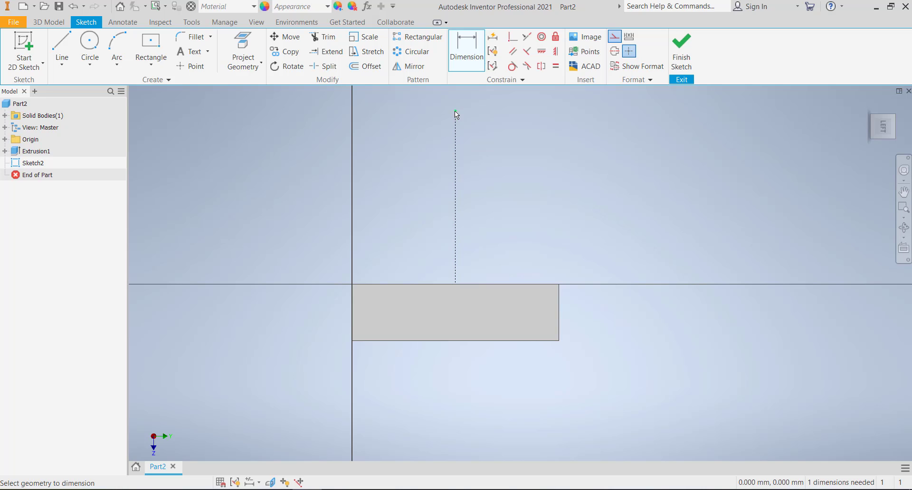
left_click(90, 45)
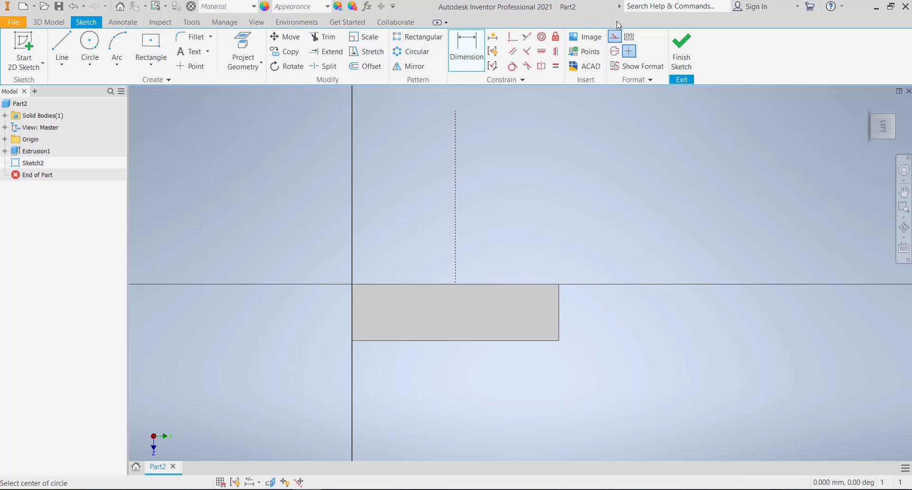
left_click(455, 172)
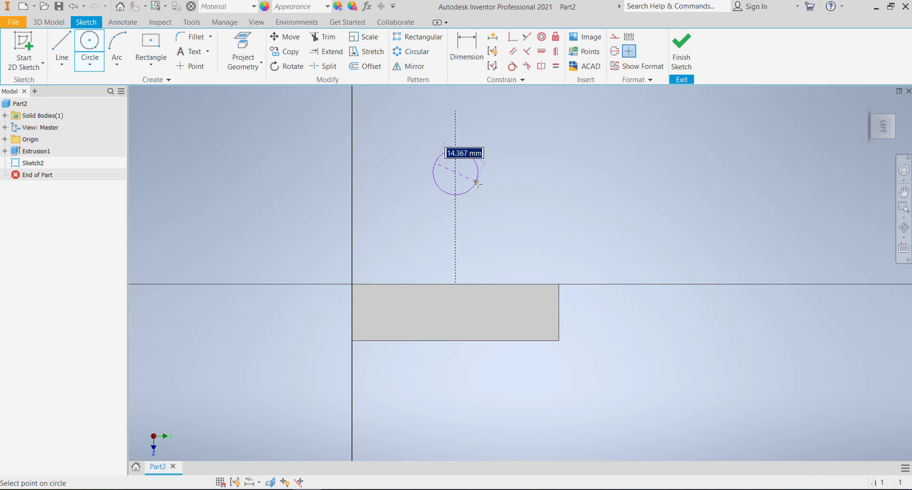
left_click(480, 172)
Step: Dimension the circle's centre 34 mm from the lower edge of the block's end face
key("d")
left_click(481, 180)
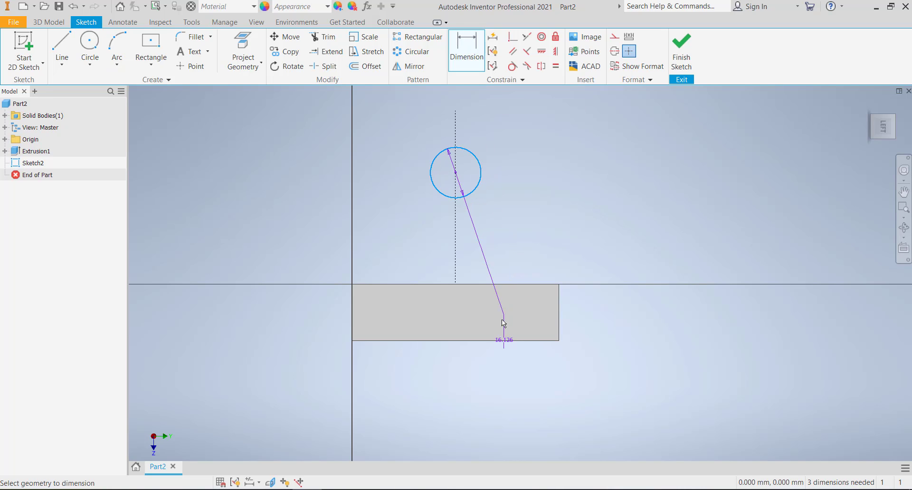
left_click(494, 341)
left_click(691, 278)
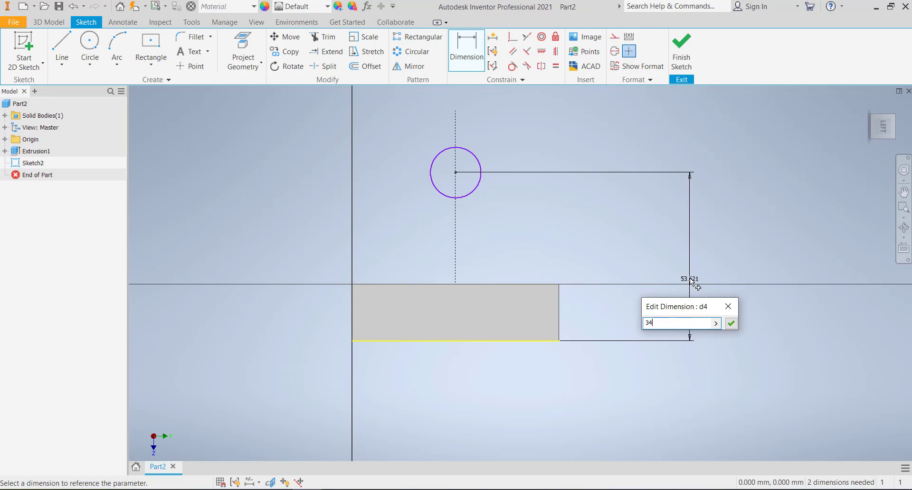
key("Return")
Step: Set the circle's diameter to 19 mm after checking the hole size in the reference drawing
scroll(473, 293, "up", 3)
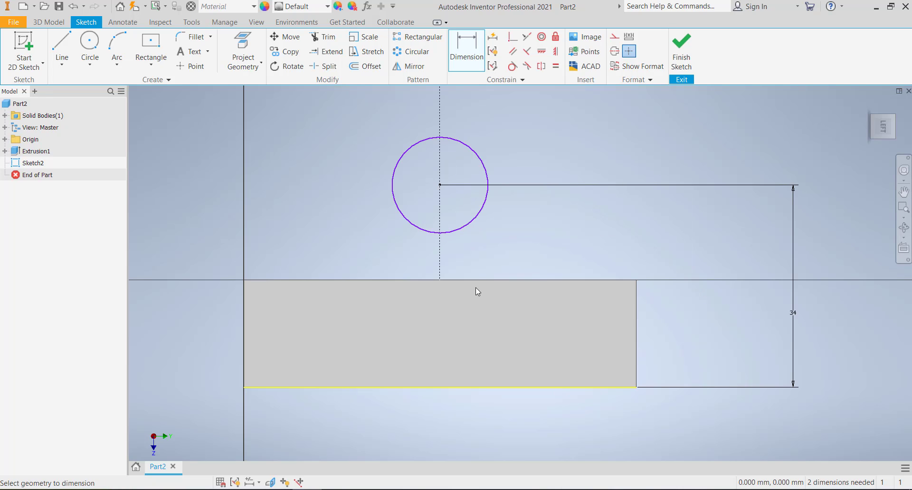
left_click(491, 165)
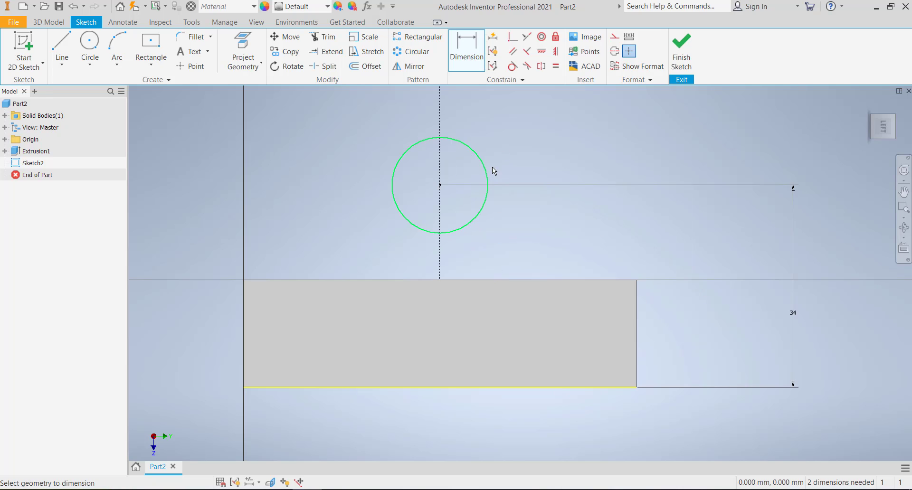
left_click(531, 155)
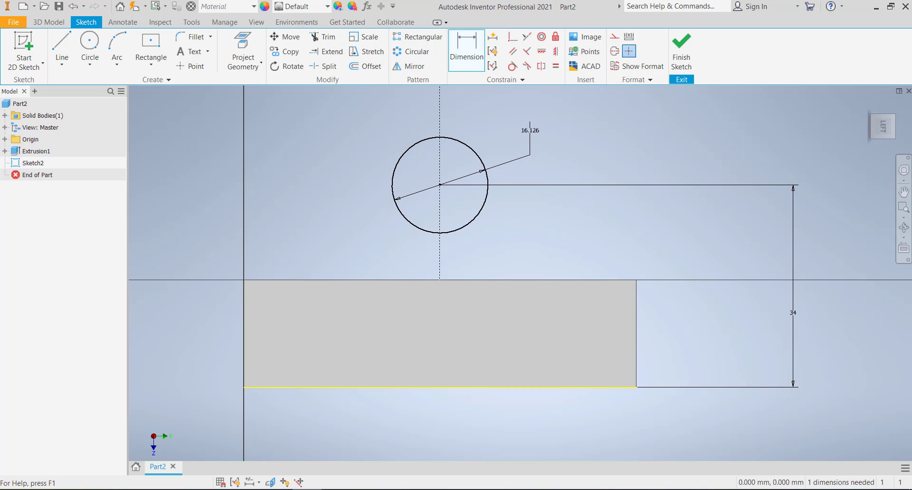
left_click(337, 489)
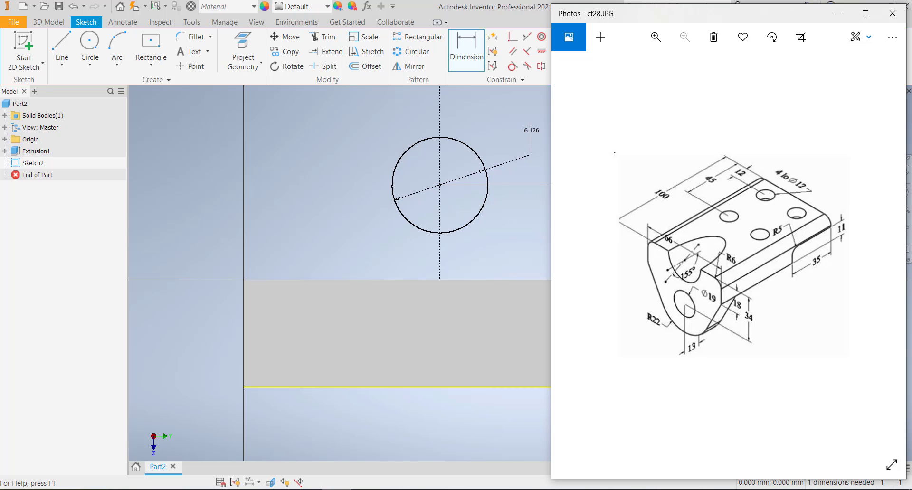
left_click(397, 358)
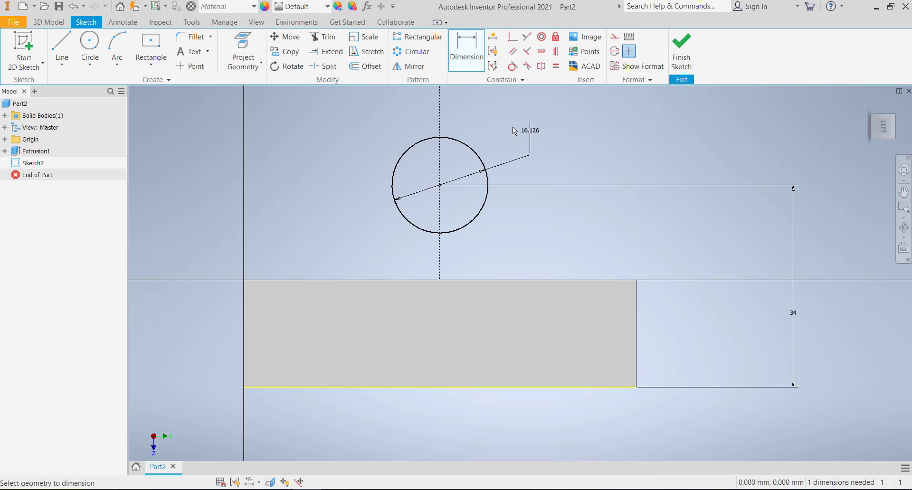
left_click(530, 131)
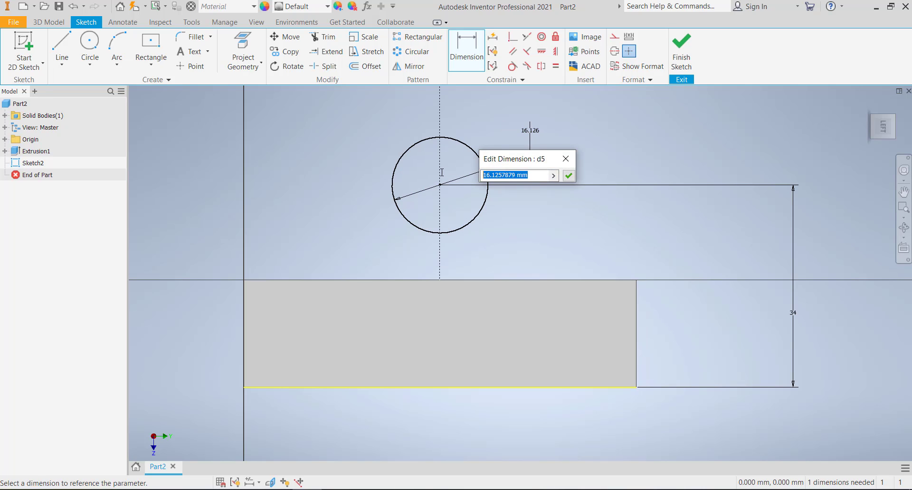
key("Return")
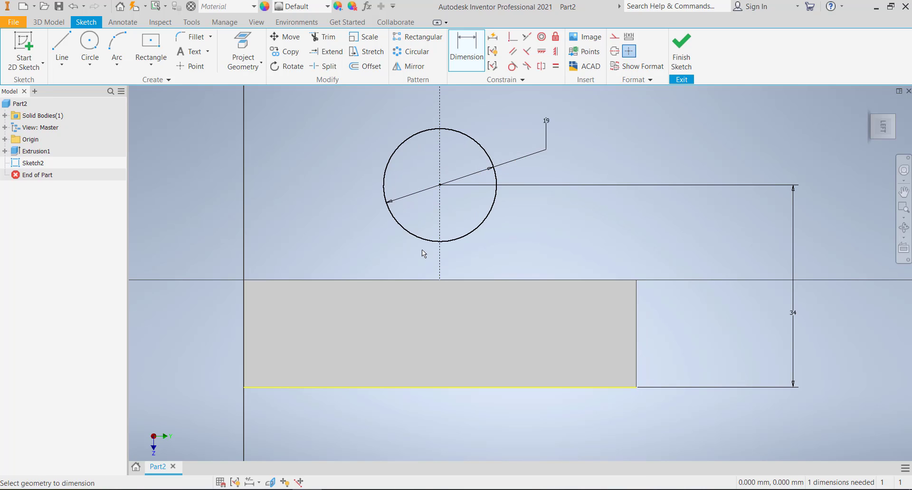
Step: Draw a larger circle concentric with the 19 mm circle, overlapping the block's end face, and consult the reference drawing
scroll(421, 250, "down", 3)
left_click(100, 37)
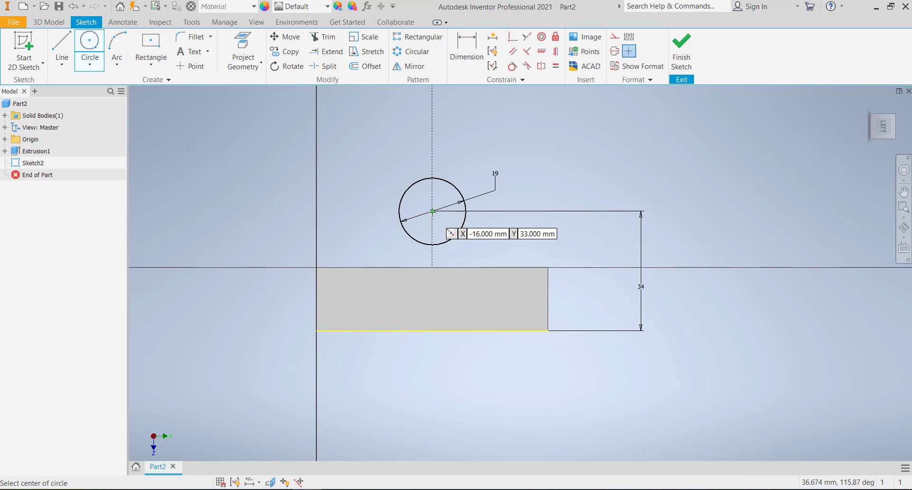
left_click(432, 211)
left_click(470, 292)
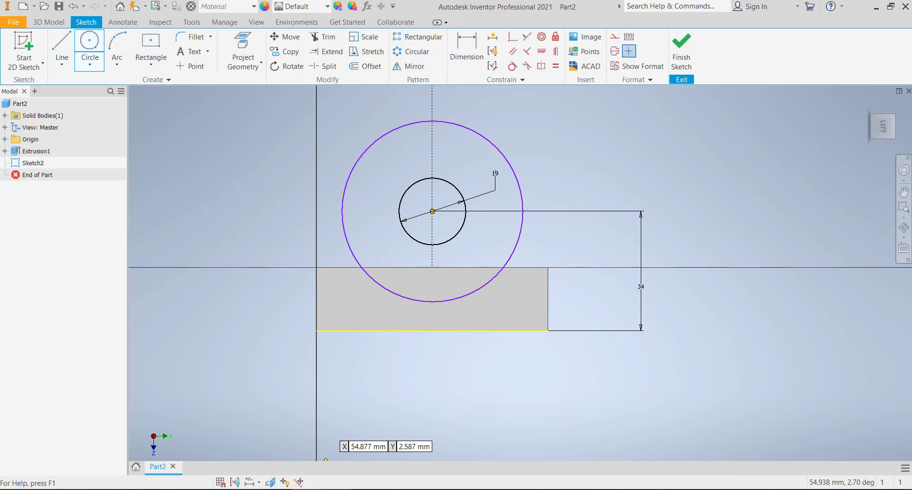
key("alt+Tab")
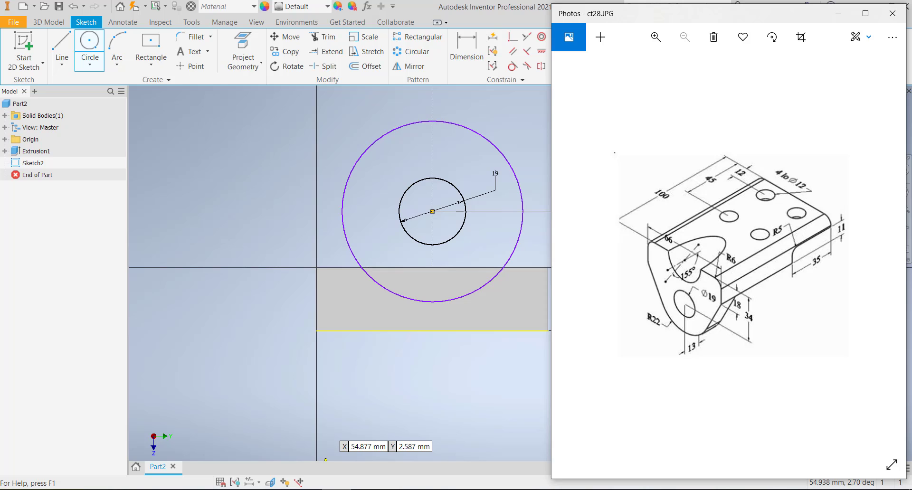
Step: Set the outer circle's diameter to 44 mm
key("alt+Tab")
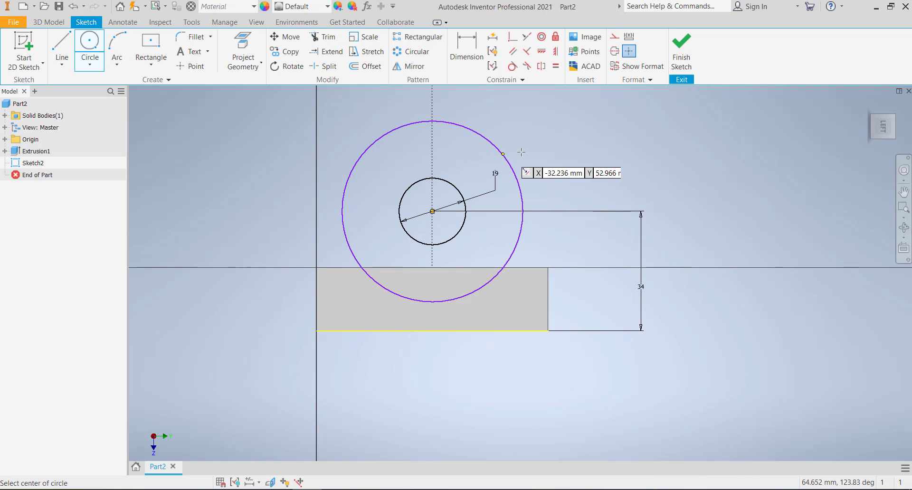
key("Escape")
key("d")
left_click(506, 156)
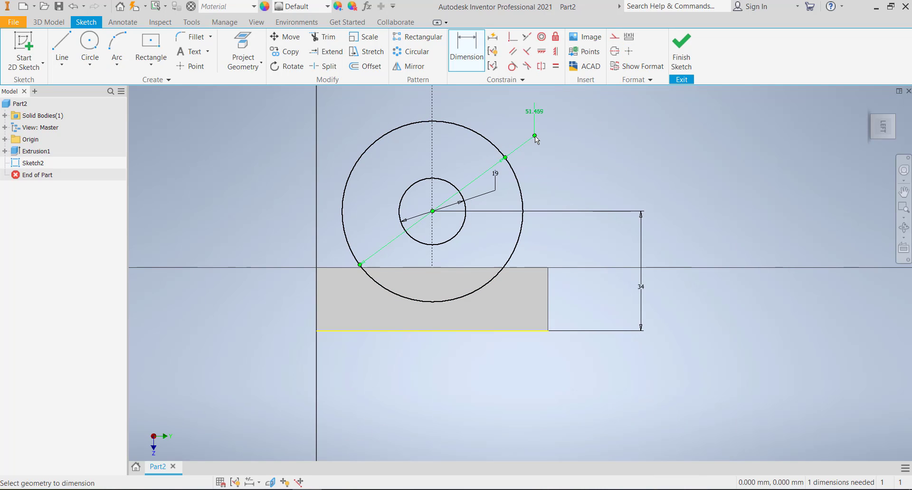
left_click(534, 137)
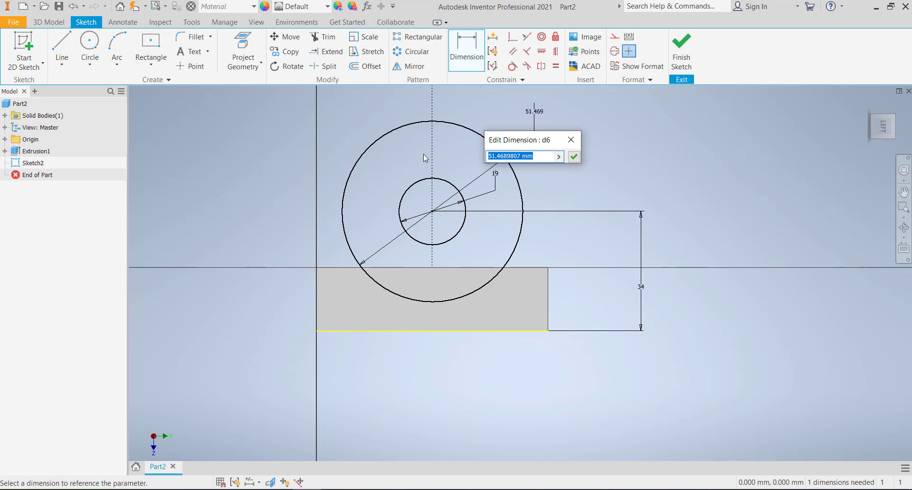
key("Return")
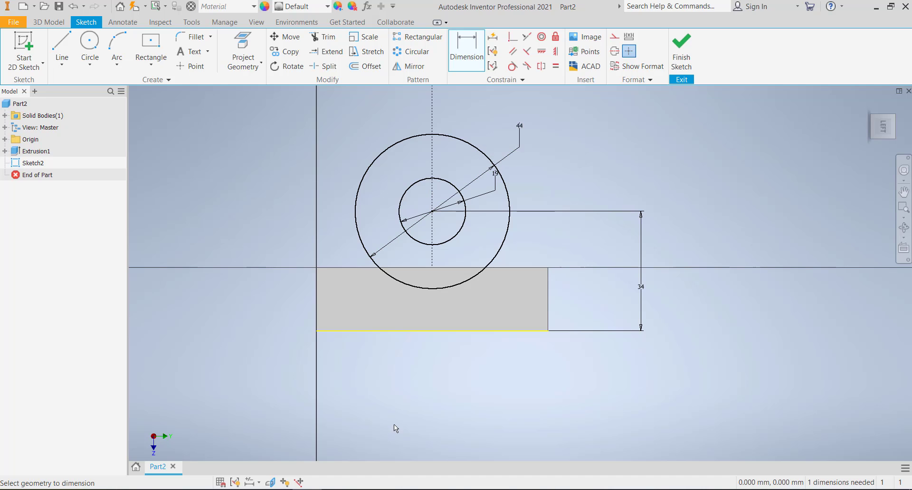
Step: Draw two slanted lines from the end face's upper corners, one up past each side of the 44 mm circle
key("alt+Tab")
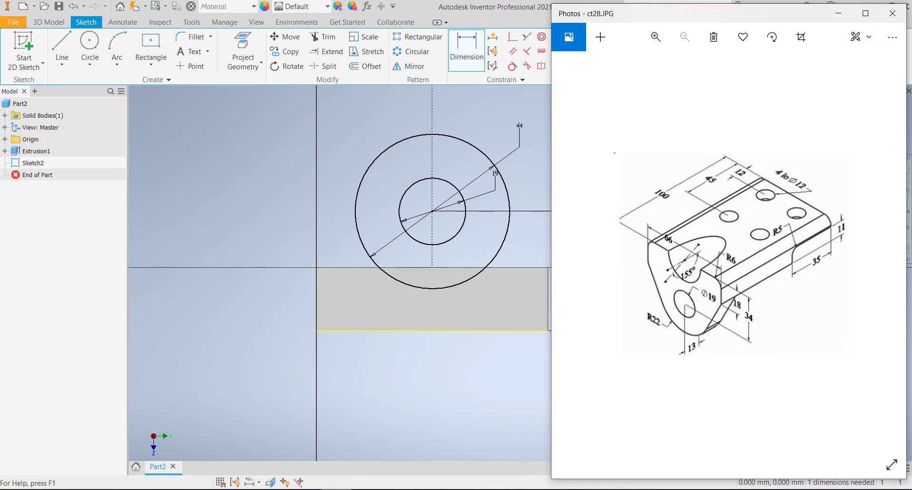
left_click(494, 174)
left_click(67, 46)
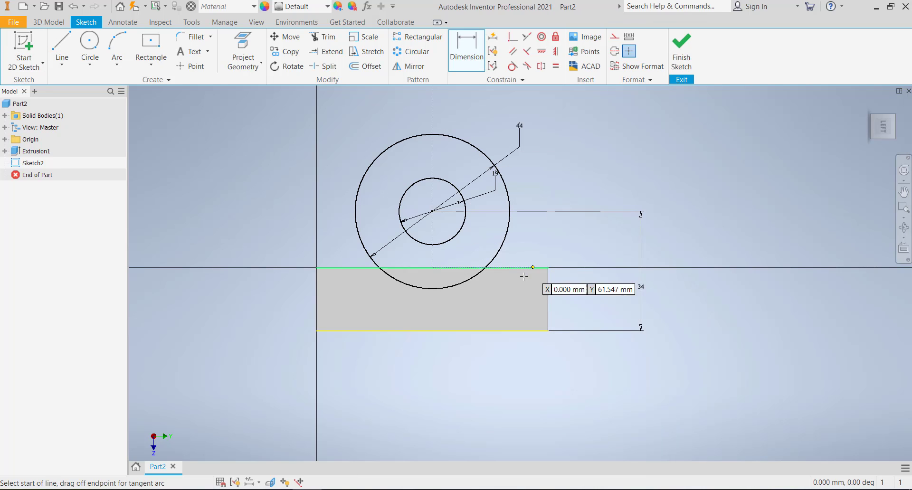
left_click(548, 267)
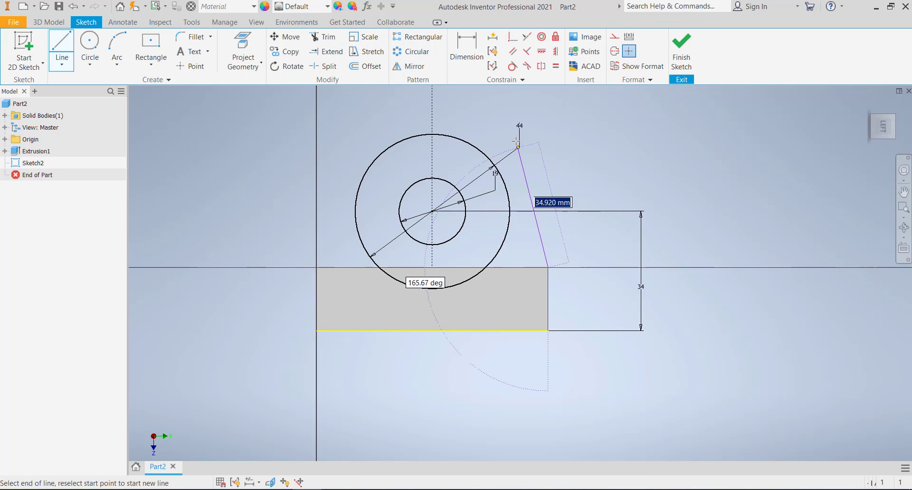
left_click(500, 120)
key("Escape")
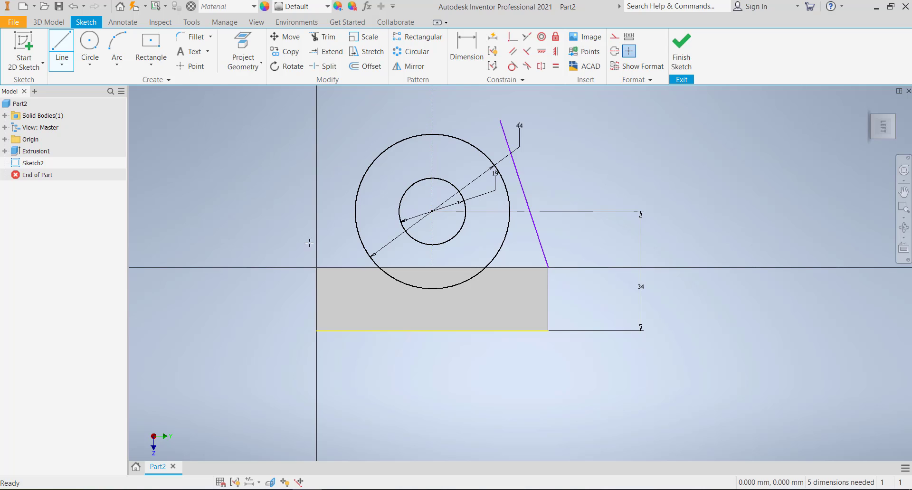
left_click(316, 268)
left_click(375, 120)
key("Escape")
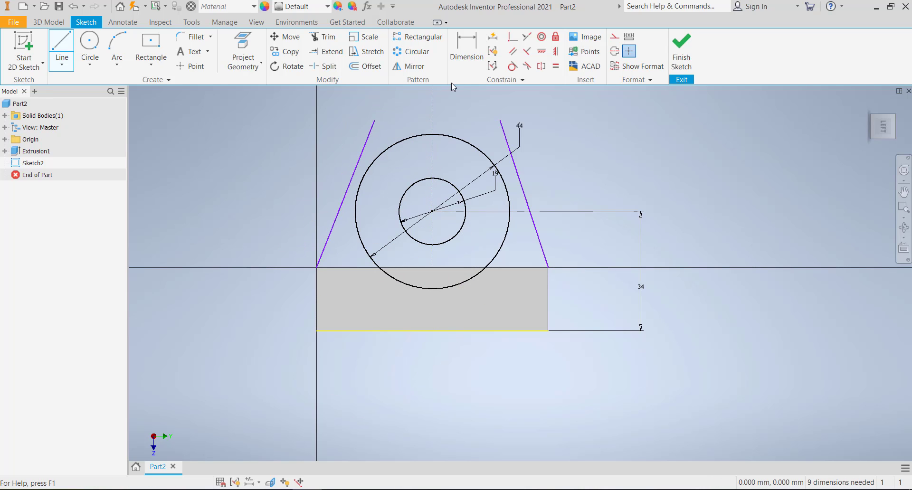
Step: Make both slanted lines tangent to the 44 mm circle
key("Escape")
left_click(367, 140)
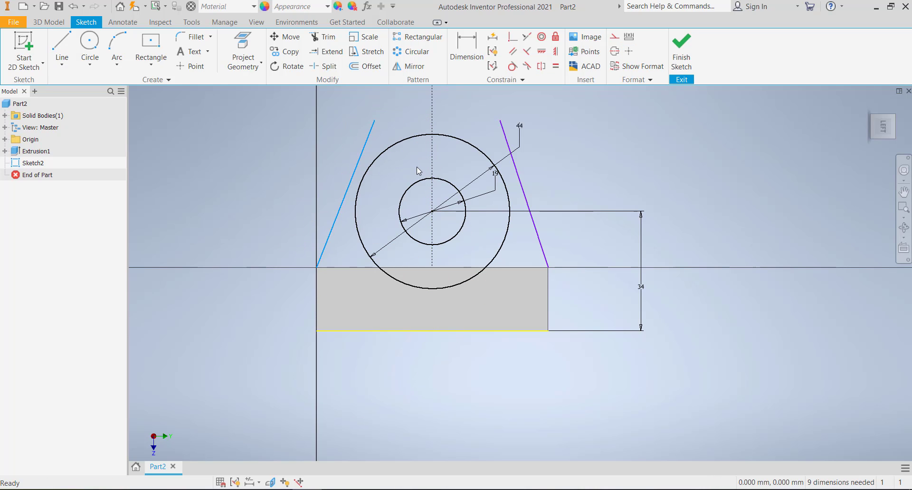
left_click(366, 169, "ctrl")
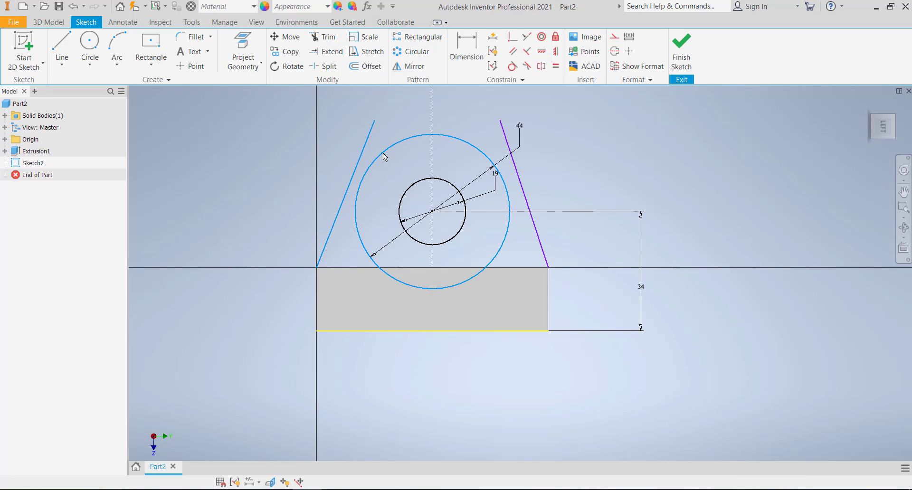
left_click(511, 67)
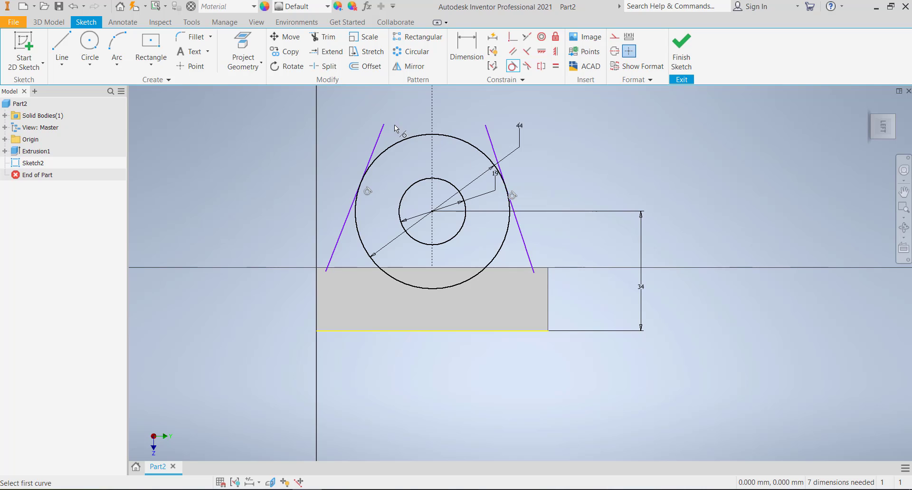
scroll(531, 277, "down", 3)
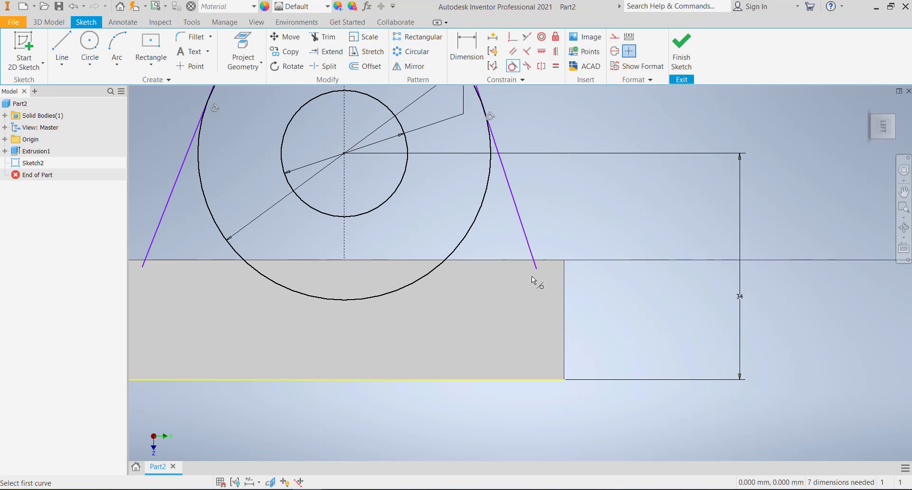
key("Escape")
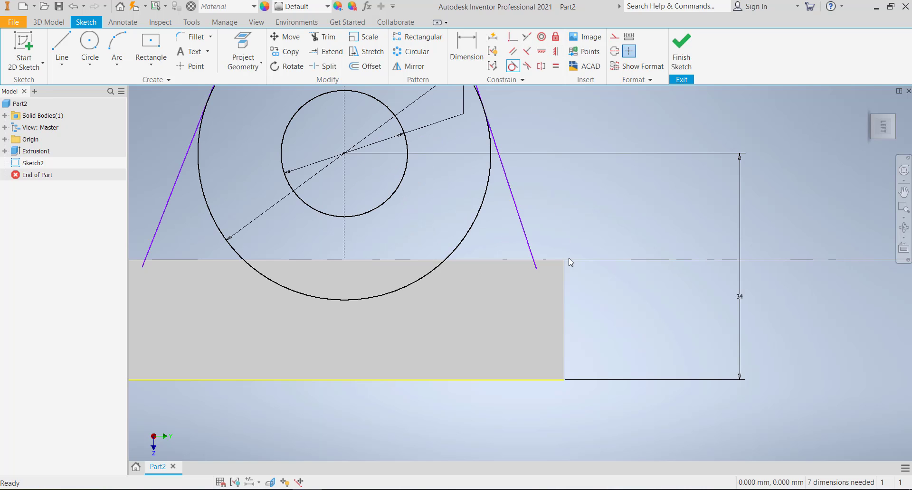
Step: Project the two vertical side edges of the block's end face into the sketch
key("p")
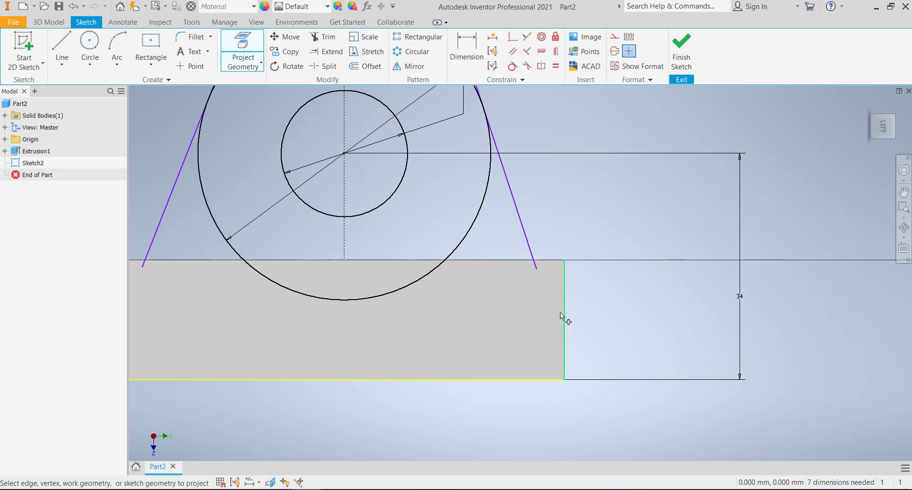
left_click(564, 315)
scroll(685, 336, "up", 2)
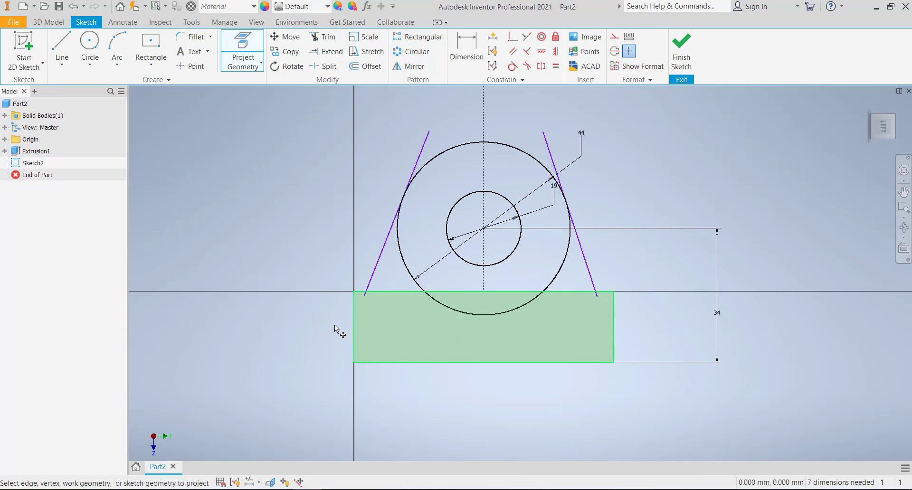
left_click(355, 326)
key("Escape")
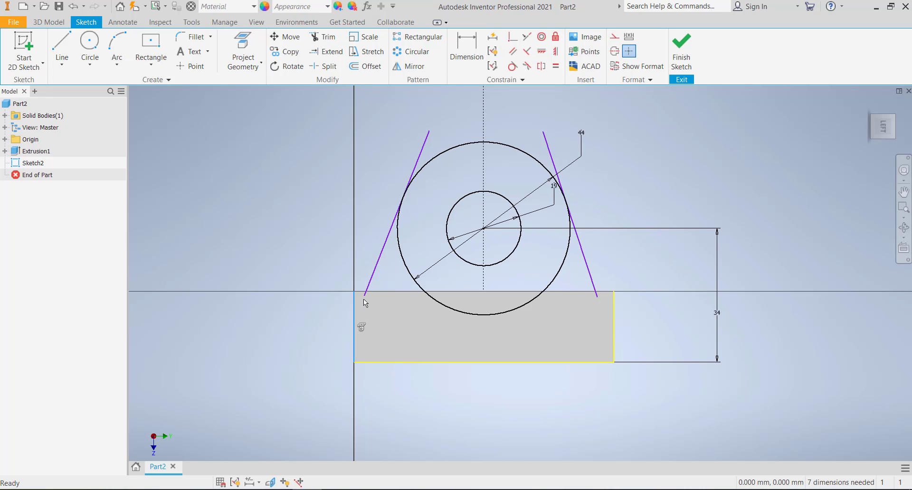
Step: Constrain the left tangent line's lower end onto the projected left edge and move it up to the block's upper-left corner
left_click(515, 42)
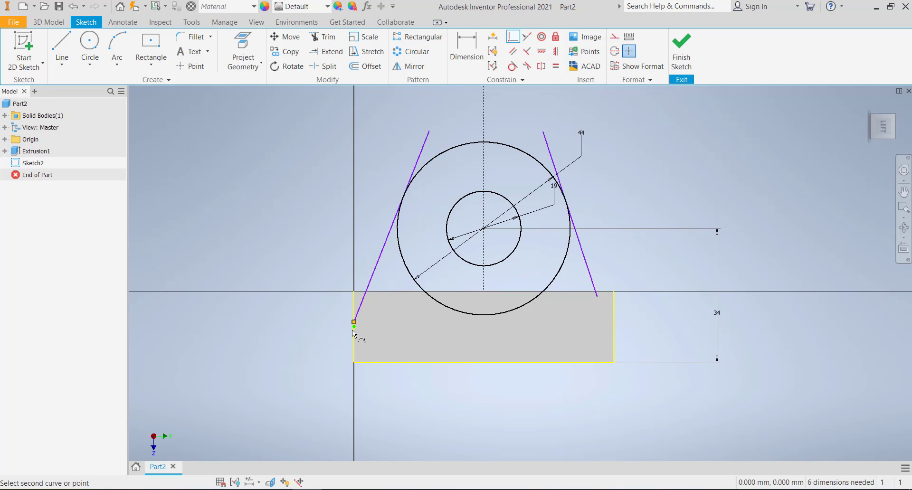
key("Escape")
scroll(352, 330, "down", 3)
scroll(352, 327, "up", 8)
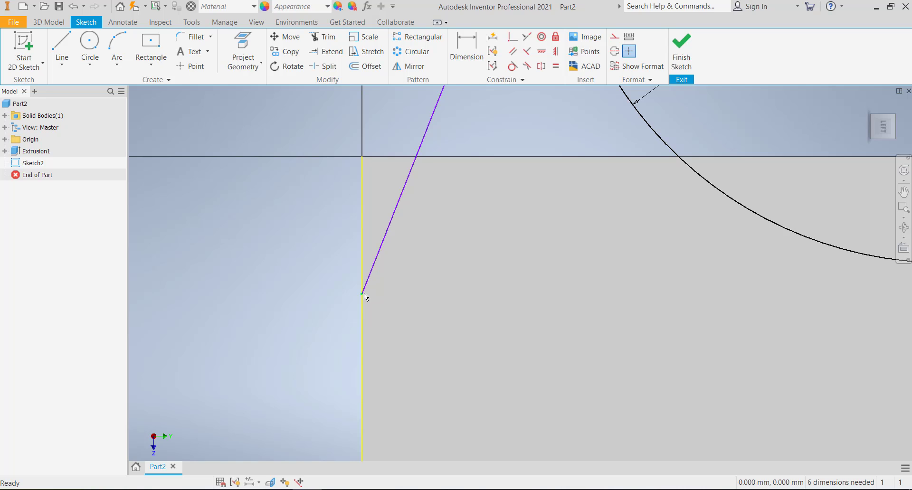
left_click_drag(364, 293, 383, 158)
scroll(318, 250, "down", 9)
Step: Attach the right tangent line's lower end to the projected right edge and move it up to the block's upper-right corner
scroll(508, 243, "up", 8)
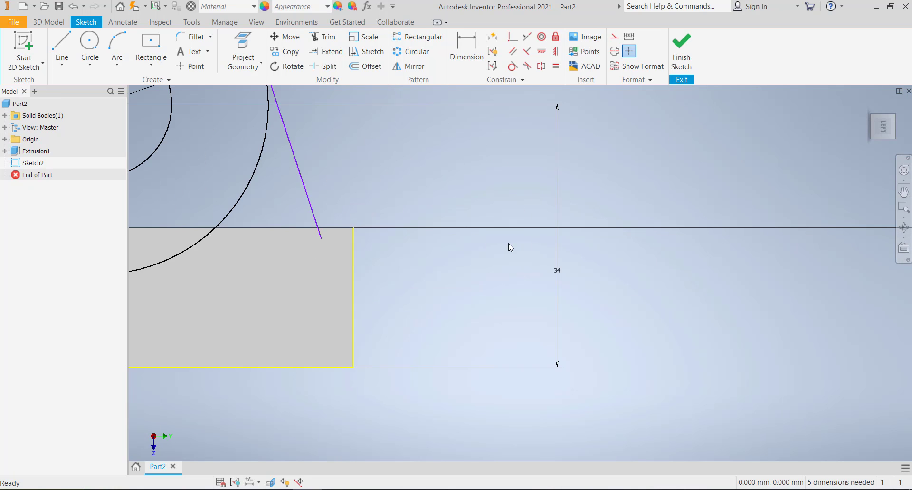
scroll(297, 233, "down", 2)
scroll(297, 237, "down", 2)
left_click_drag(316, 239, 338, 234)
scroll(340, 239, "down", 3)
scroll(339, 244, "up", 7)
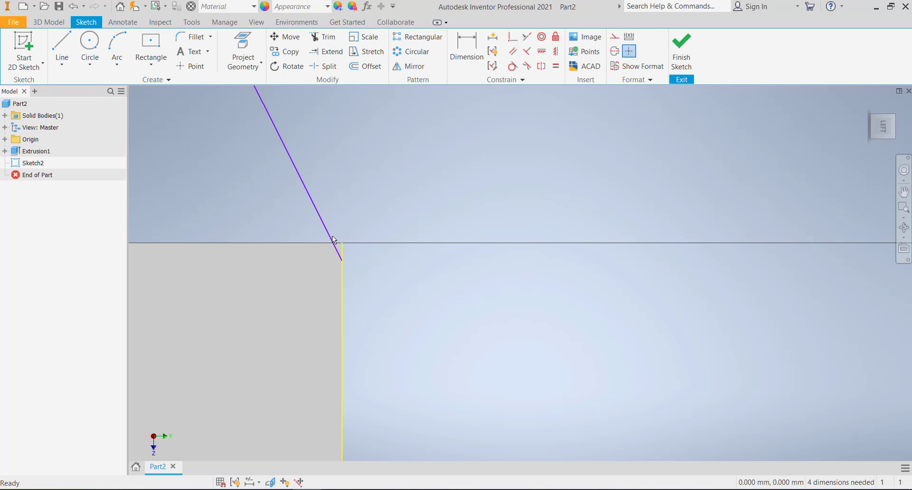
left_click_drag(381, 355, 397, 237)
scroll(505, 275, "down", 4)
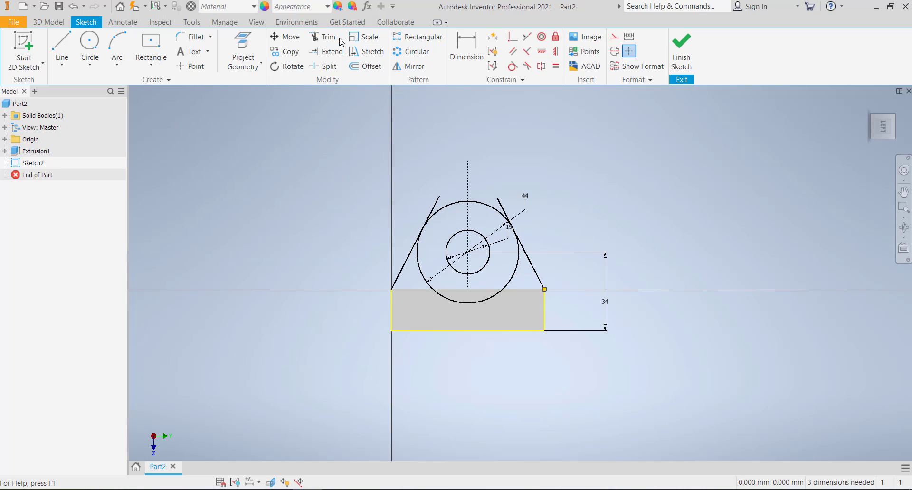
Step: Trim the line ends beyond their tangent points and the lower part of the 44 mm circle between the lines
left_click(324, 37)
scroll(438, 223, "up", 5)
left_click(391, 126)
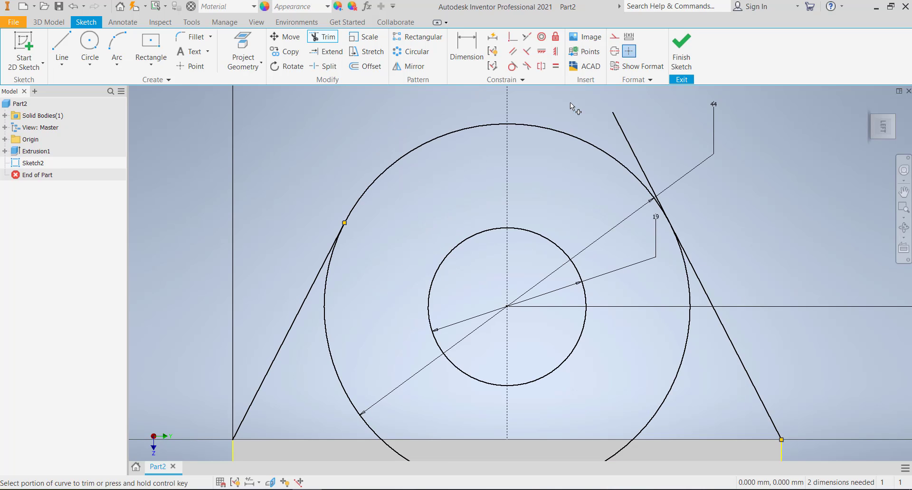
left_click_drag(630, 123, 615, 130)
scroll(471, 182, "down", 5)
scroll(469, 207, "up", 2)
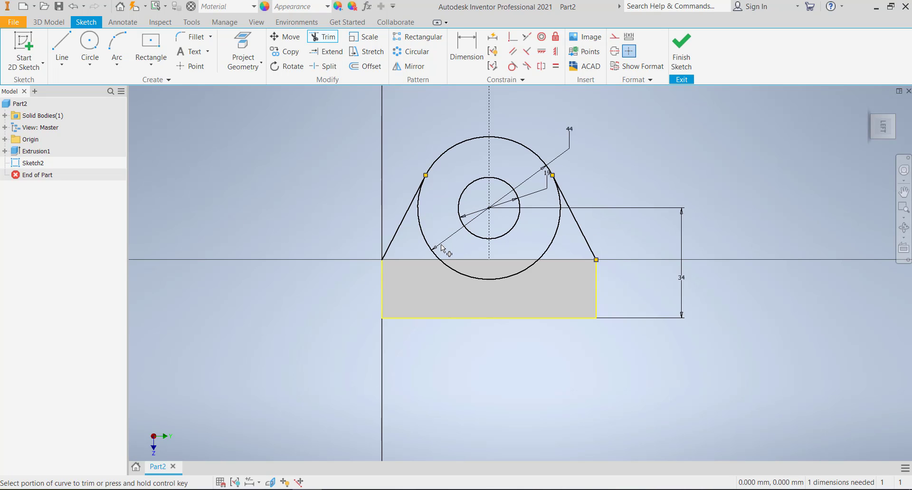
left_click_drag(441, 244, 437, 258)
mouse_move(458, 278)
middle_mouse_down()
mouse_move(428, 300)
mouse_move(403, 304)
middle_mouse_up()
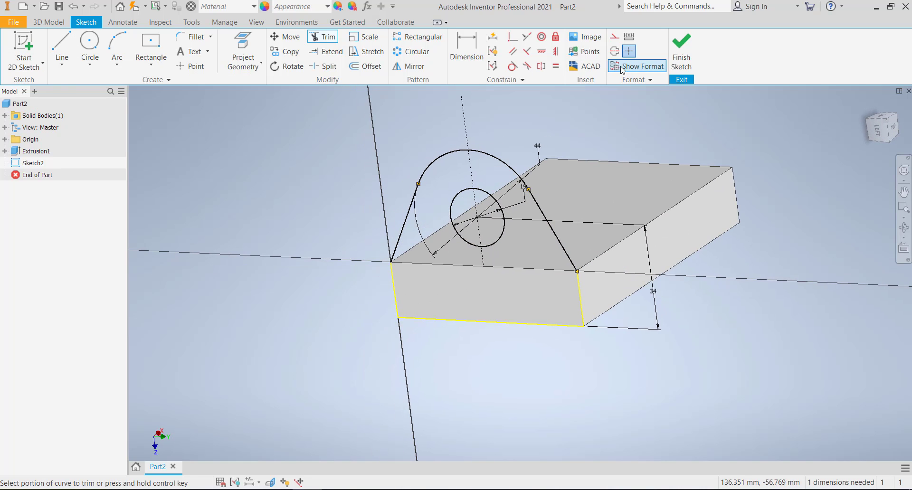
Step: Finish the sketch and extrude the lug profile 13 mm back over the block, joined to it, checking the thickness in the reference drawing
left_click(684, 51)
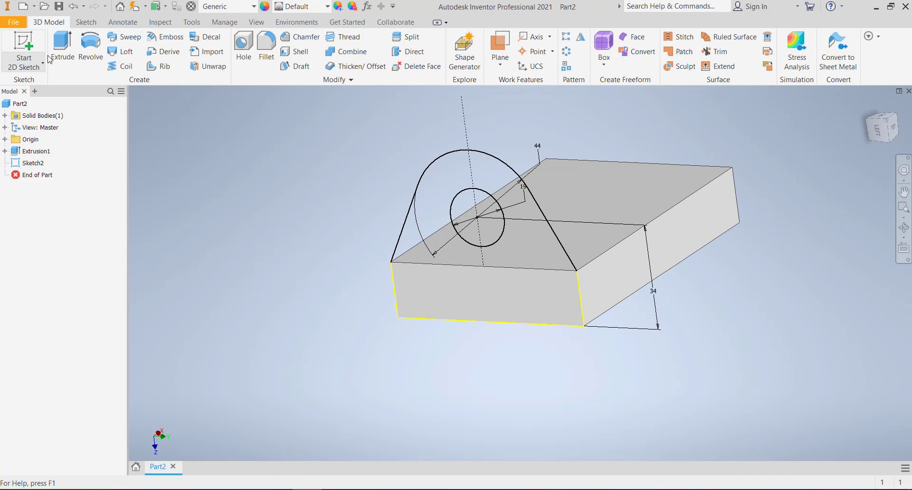
left_click(63, 50)
left_click(523, 250)
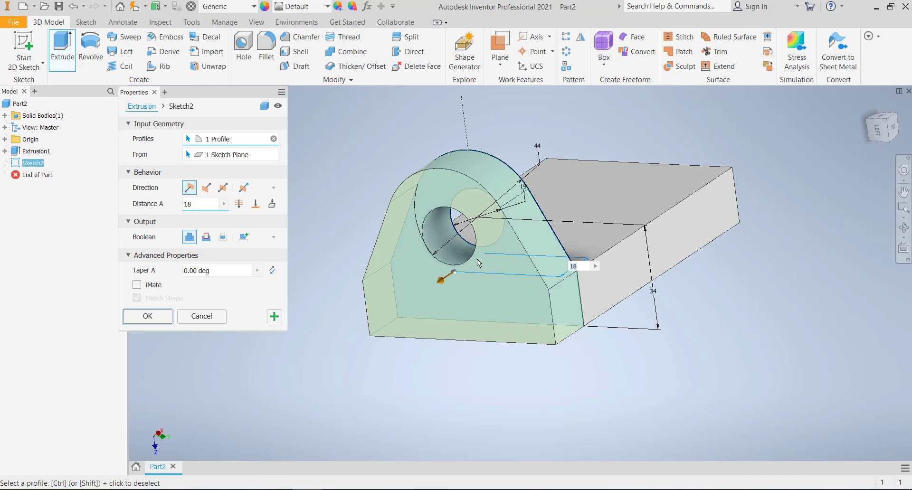
left_click(209, 192)
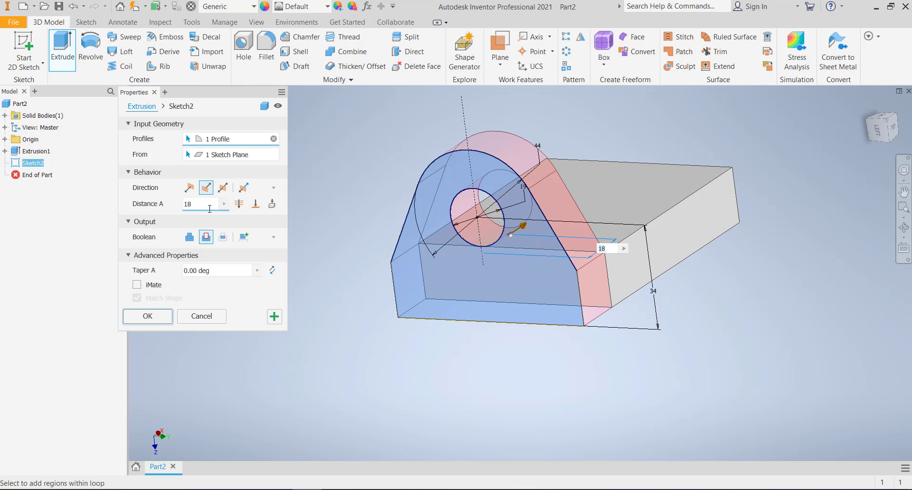
left_click(185, 235)
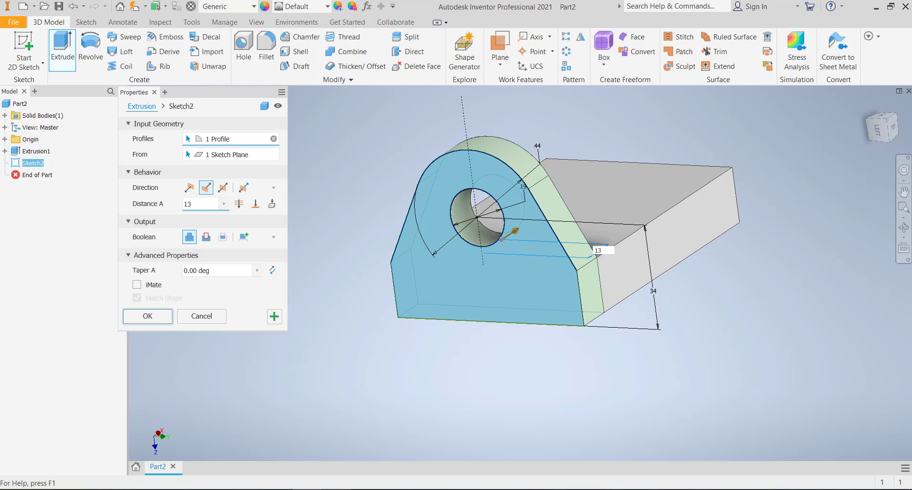
left_click(336, 489)
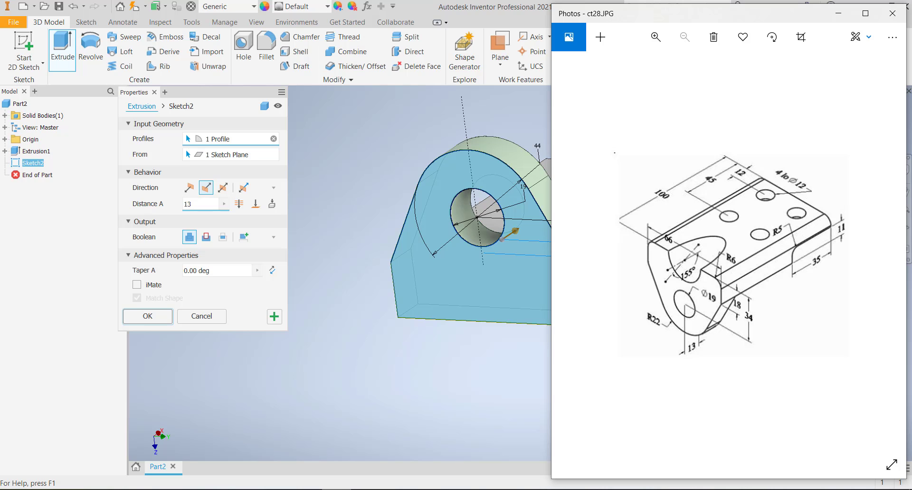
left_click(336, 489)
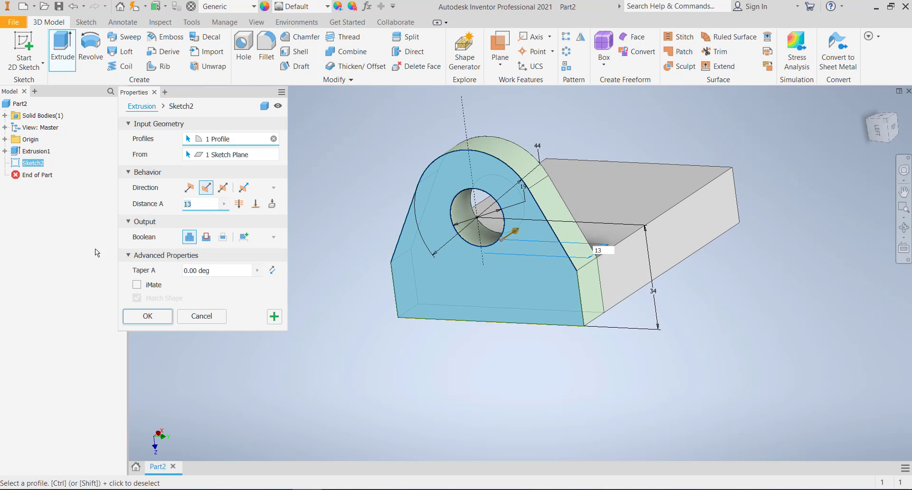
left_click(148, 318)
Step: Start a new sketch on the block's long side face after consulting the reference drawing
middle_click_drag(303, 328, 594, 328, "shift")
left_click(594, 328)
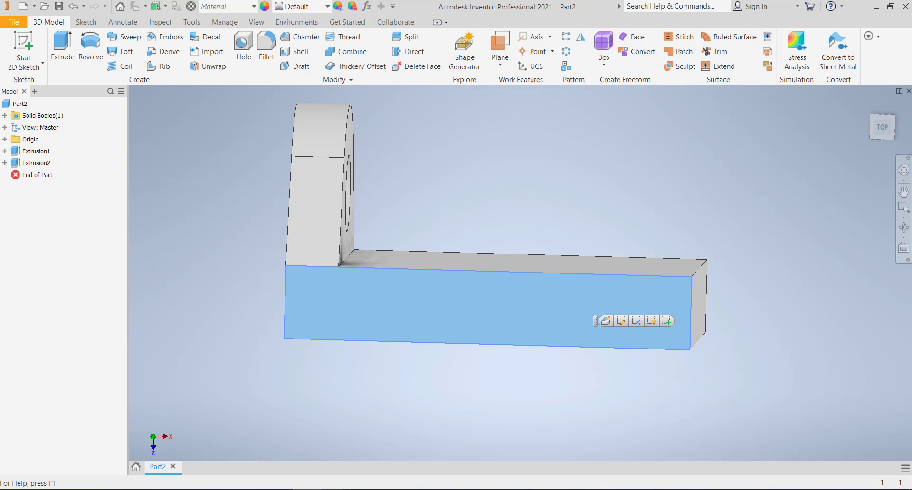
key("alt+Tab")
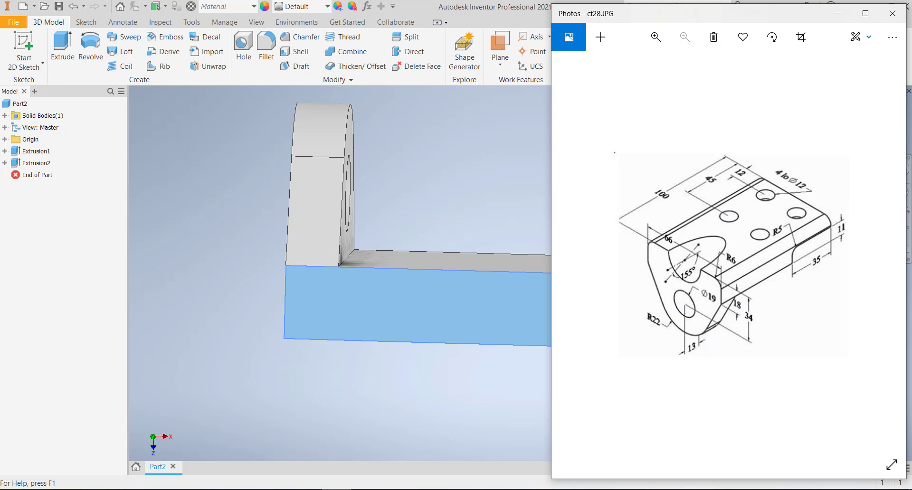
left_click(336, 489)
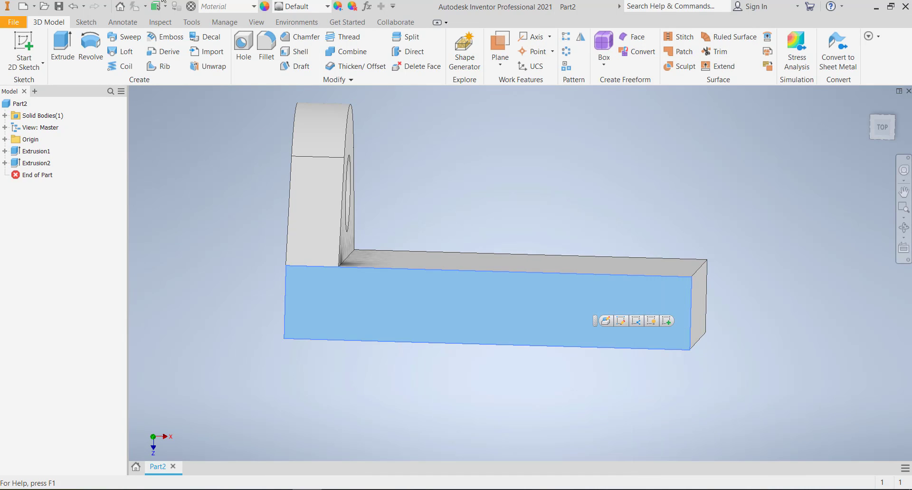
left_click(18, 36)
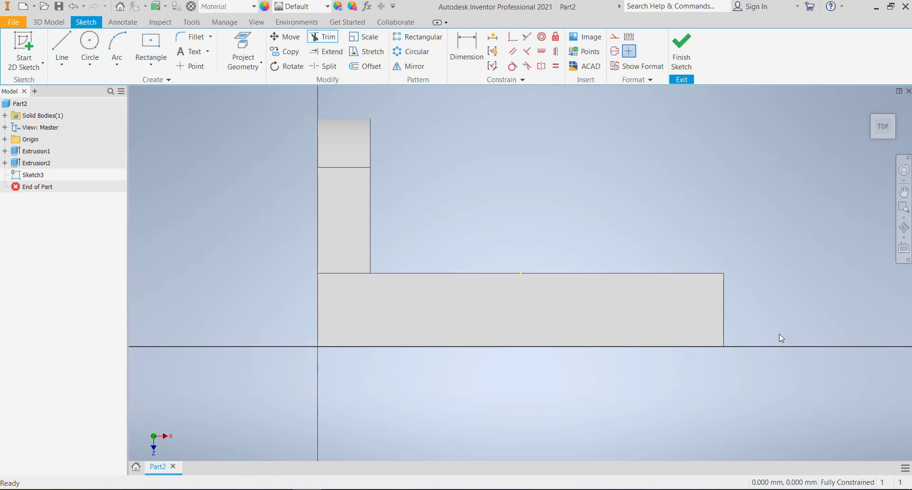
Step: Sketch a rectangle about 38 by 14 mm overlapping the block's lower-right corner and extending past its right and bottom edges
left_click(150, 61)
left_click(151, 81)
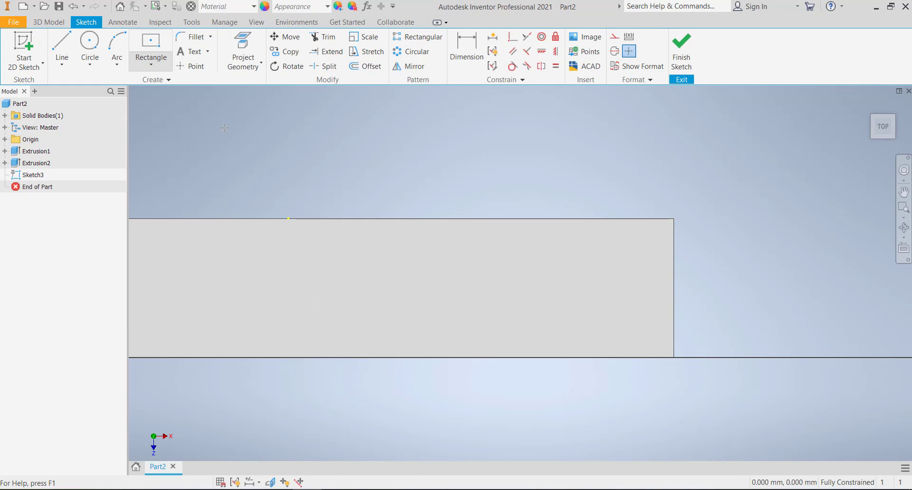
left_click(427, 267)
type("38")
key("Tab")
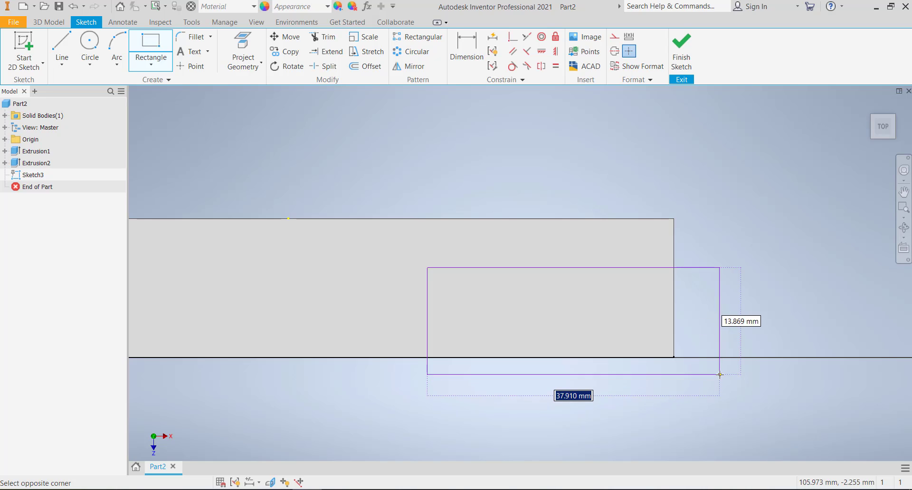
type("14")
key("Return")
Step: Dimension the rectangle's top edge 11 mm above the block's bottom edge
left_click(467, 49)
left_click(649, 267)
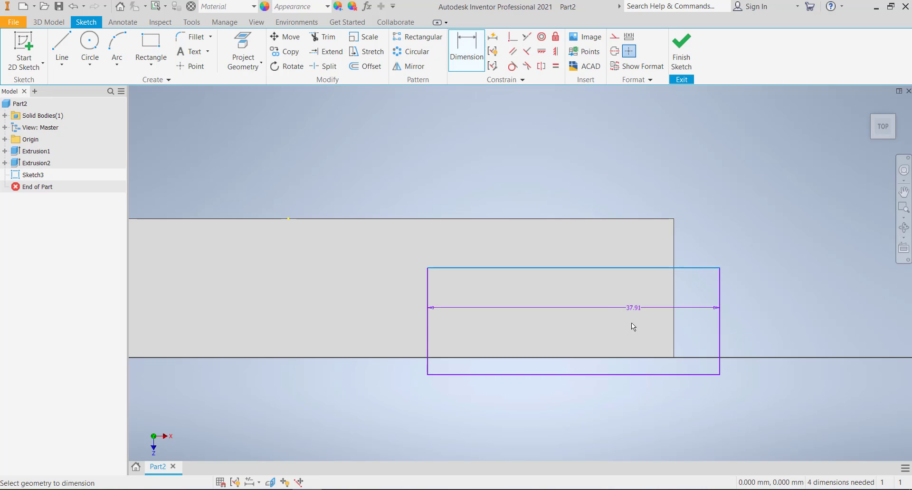
left_click(635, 357)
left_click(639, 327)
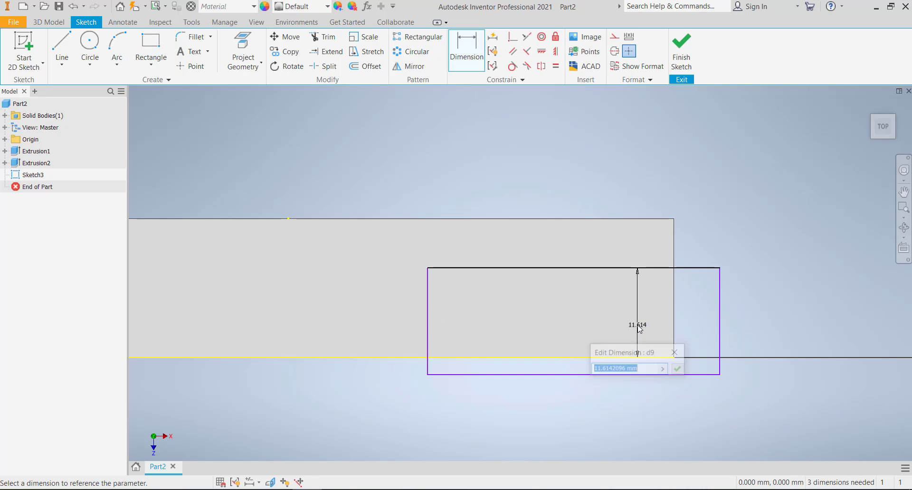
type("11")
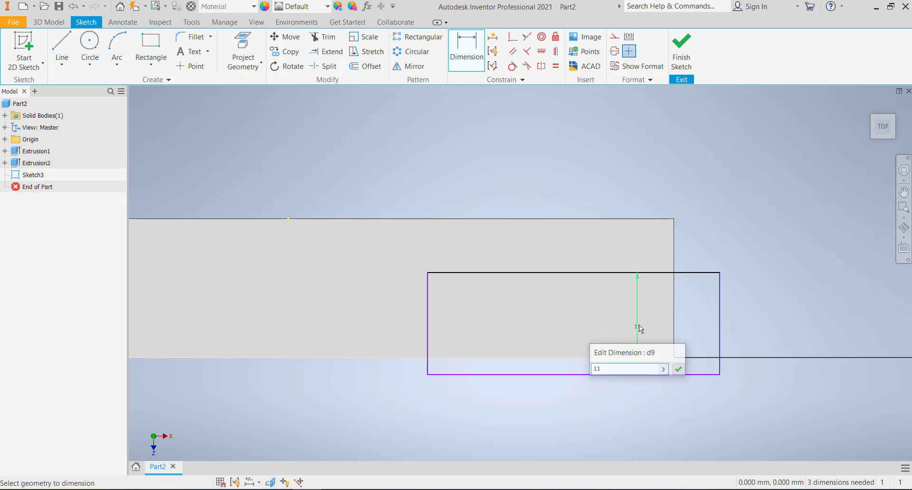
key("Return")
Step: Try a 35 mm dimension across the rectangle's full width, and delete that dimension again
left_click(477, 271)
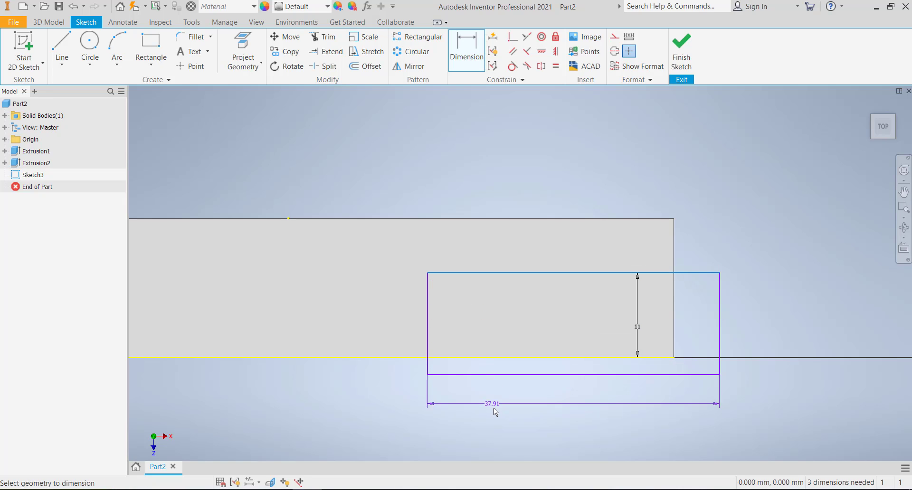
left_click(494, 408)
type("35")
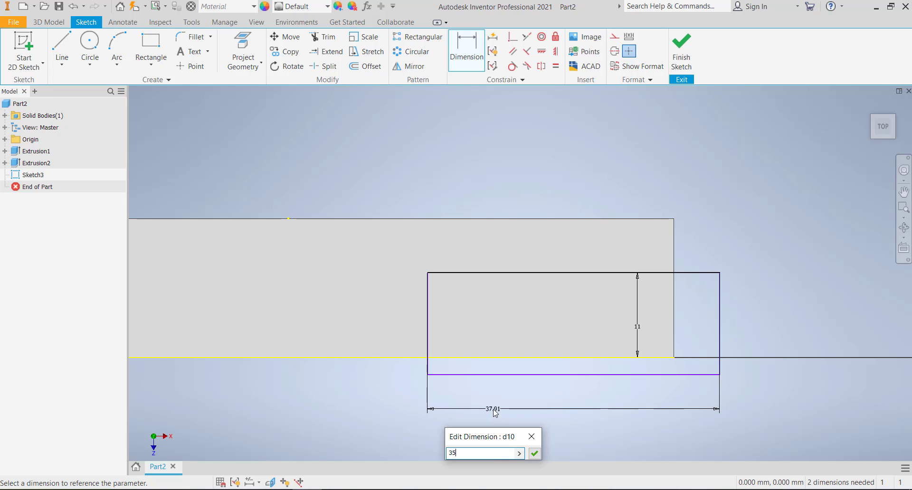
key("Return")
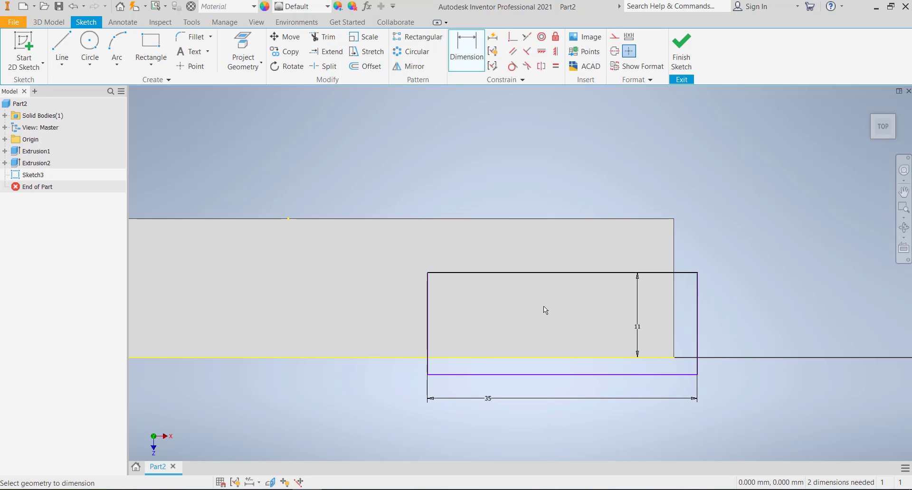
key("Escape")
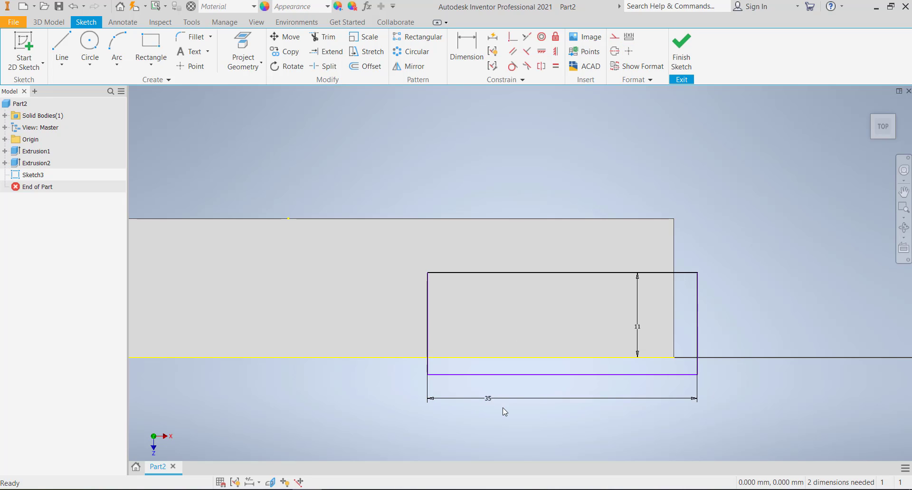
left_click(493, 399)
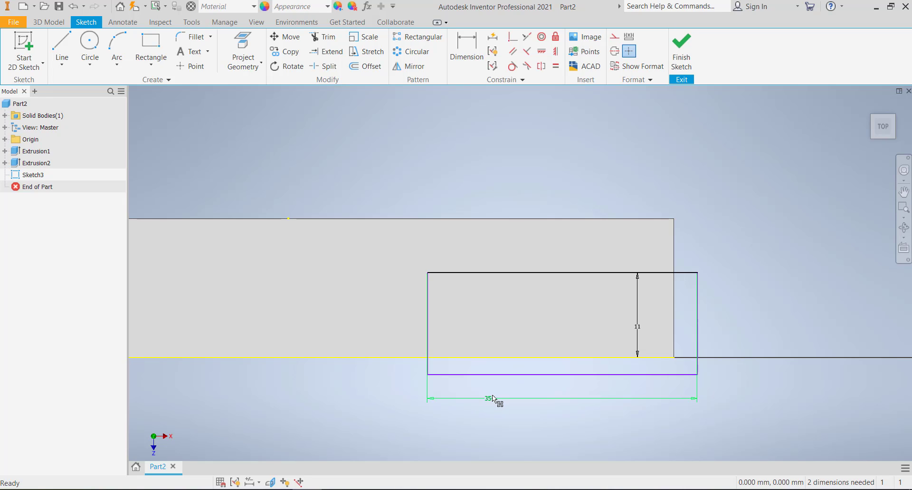
key("Delete")
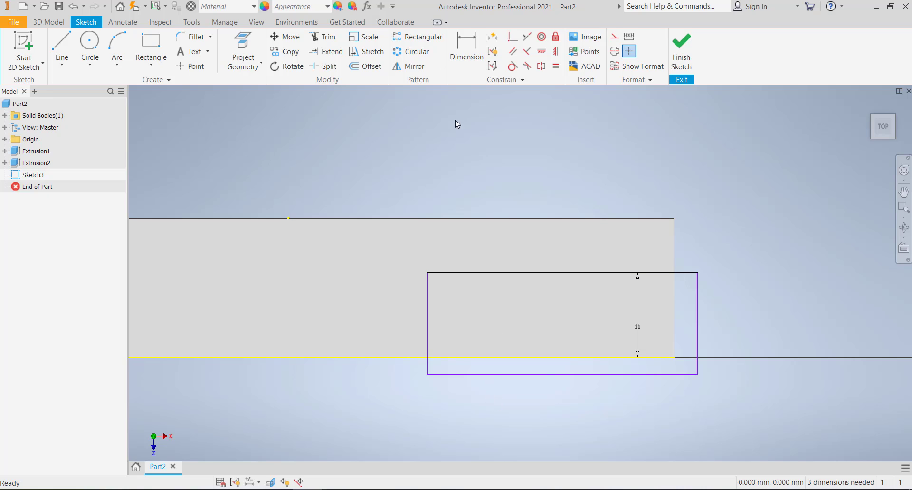
Step: Dimension the rectangle's left edge 35 mm from the block's right edge
left_click(466, 50)
left_click(427, 291)
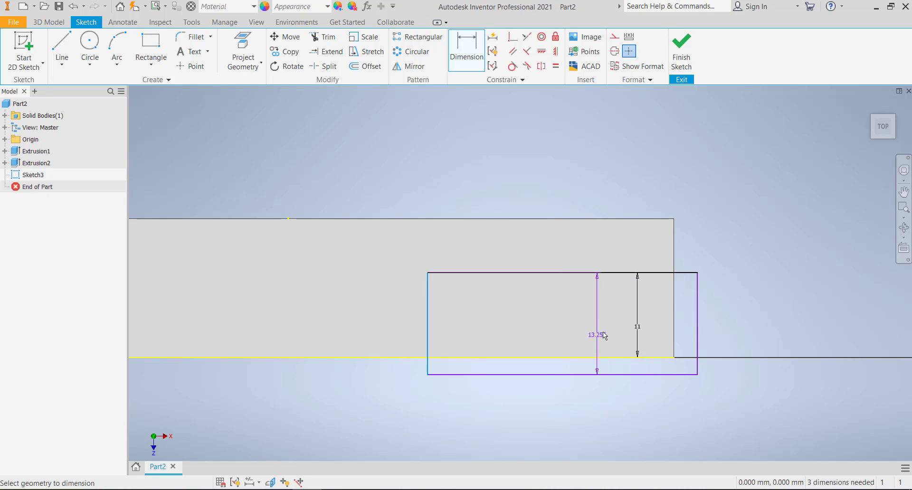
left_click(673, 335)
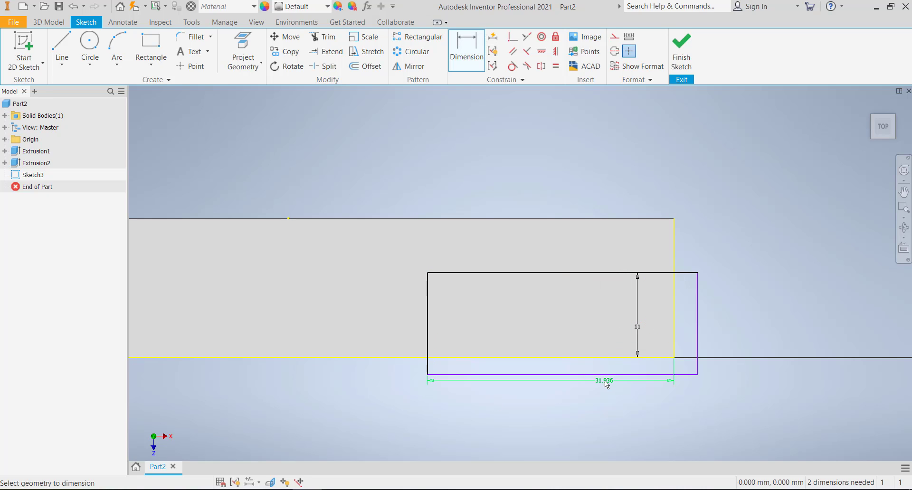
left_click(606, 382)
type("35")
key("Return")
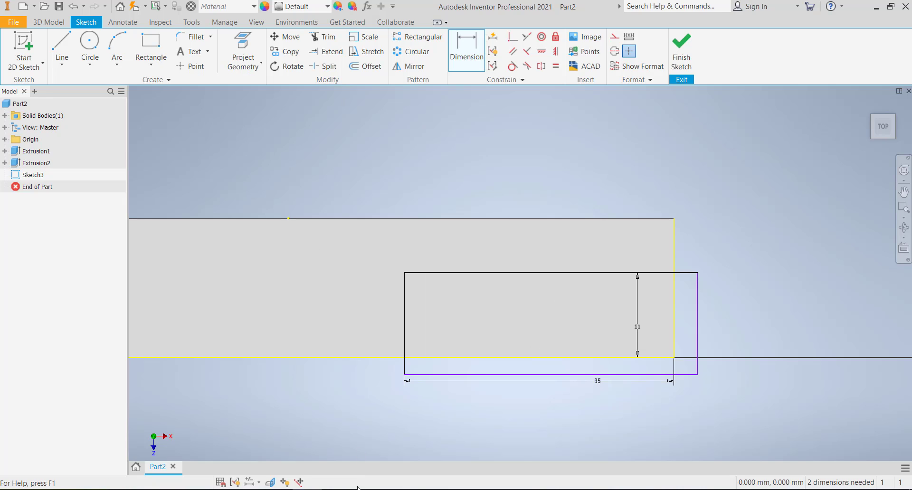
key("Escape")
Step: Apply a Fix constraint to the rectangle's bottom and right edges
left_click(550, 374)
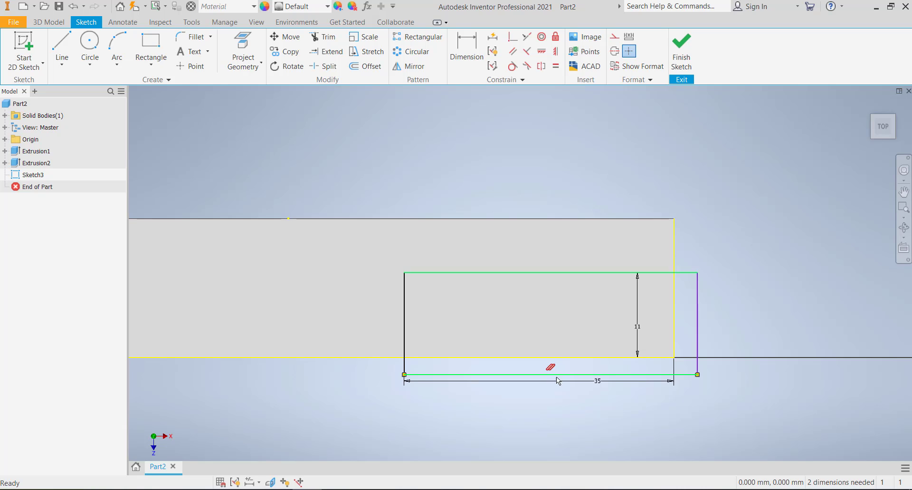
left_click(697, 315, "ctrl")
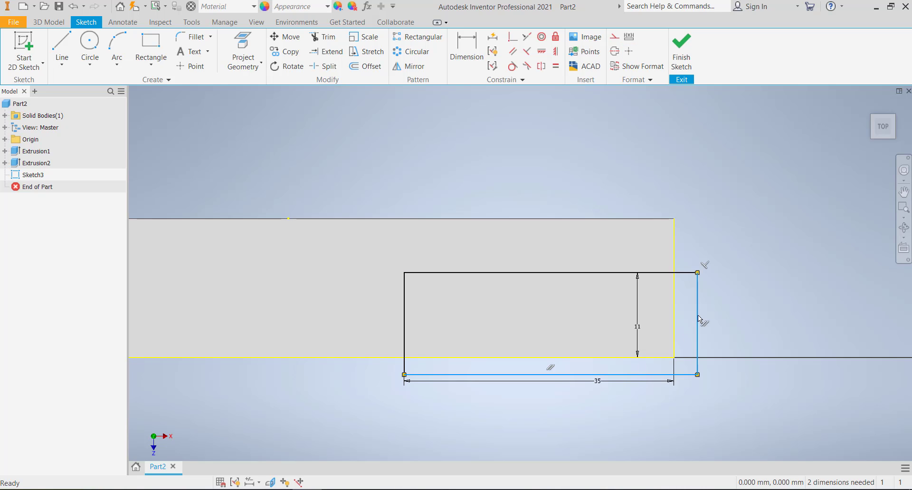
left_click(555, 36)
Step: Check the corner radius in the reference drawing, fillet the rectangle's upper-left corner at 5 mm and finish the sketch
key("alt+Tab")
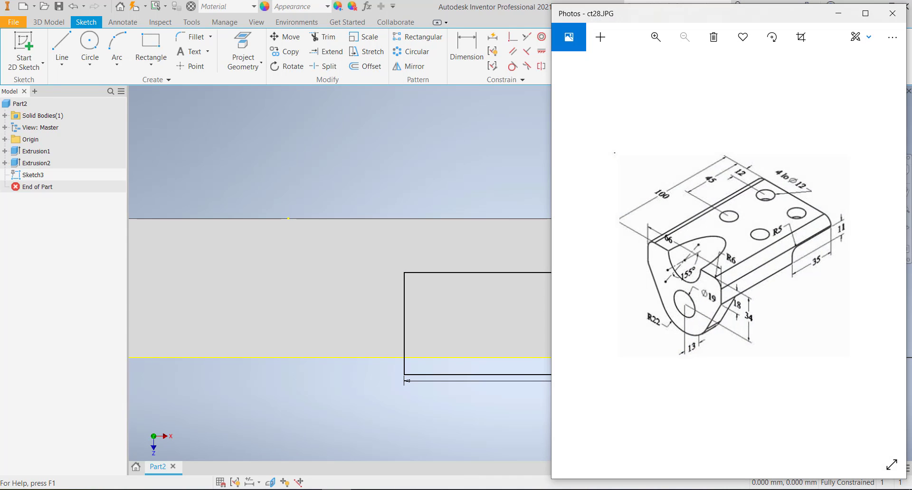
key("alt+Tab")
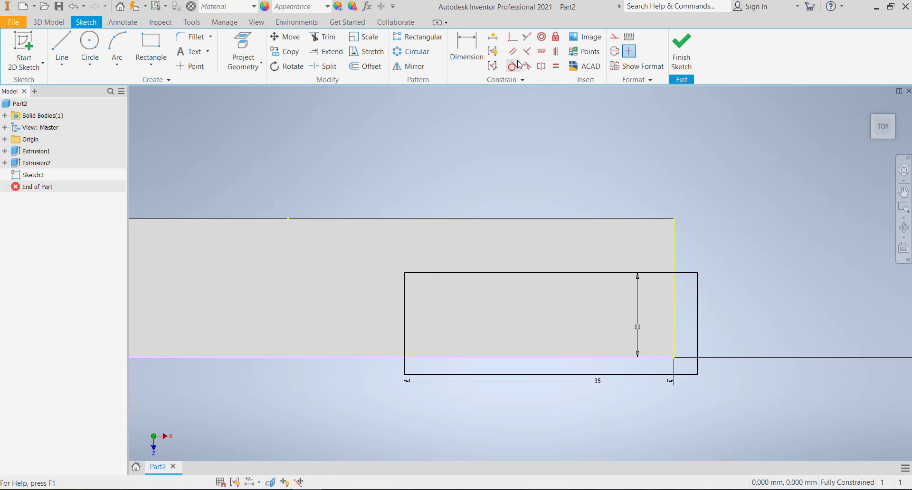
left_click(193, 37)
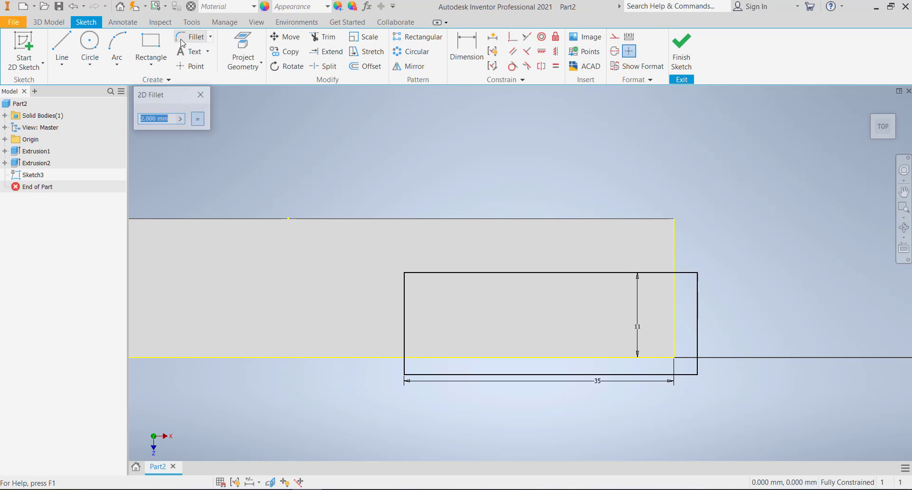
type("5")
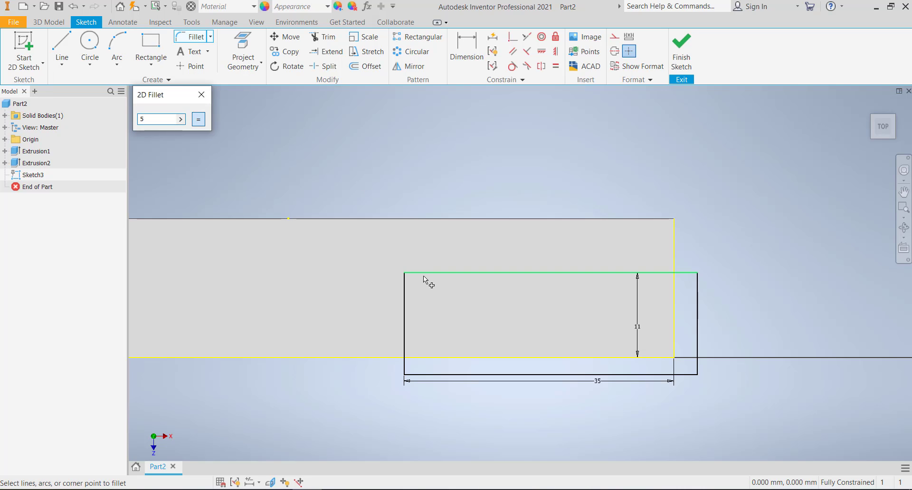
left_click(423, 273)
left_click(405, 293)
left_click(681, 50)
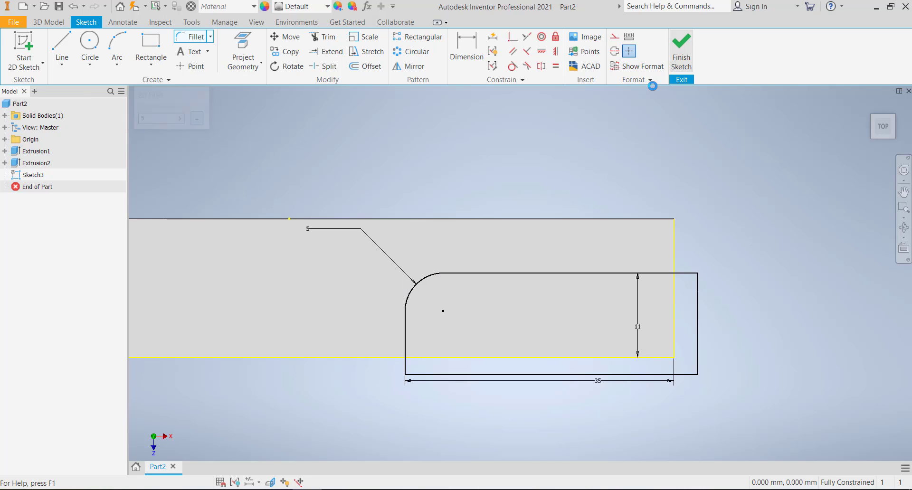
left_click(62, 47)
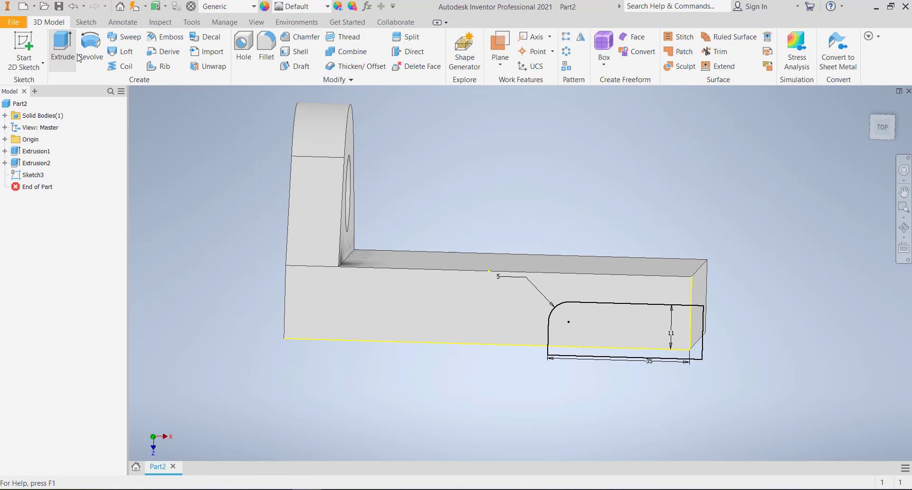
left_click(588, 325)
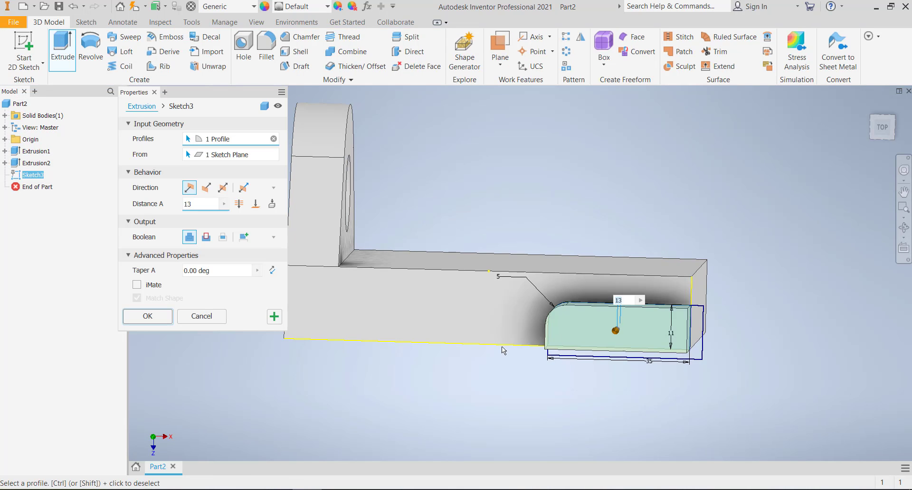
middle_click_drag(502, 347, 555, 344)
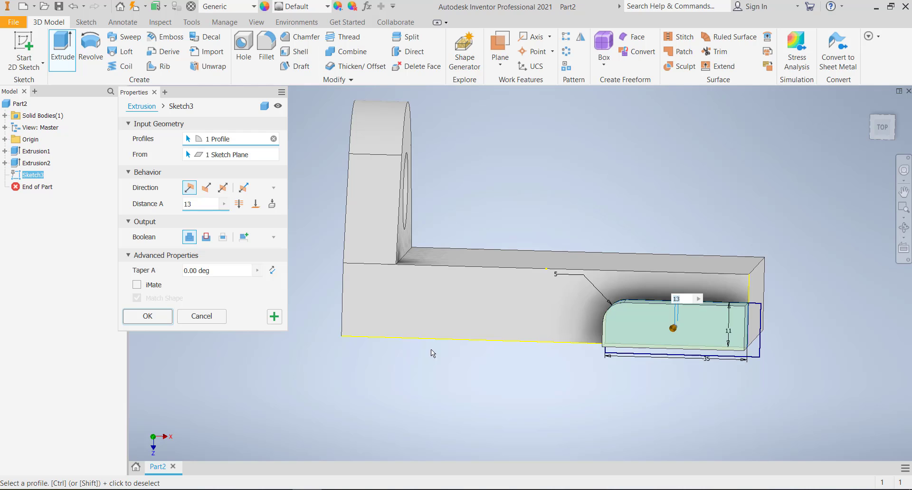
left_click(336, 489)
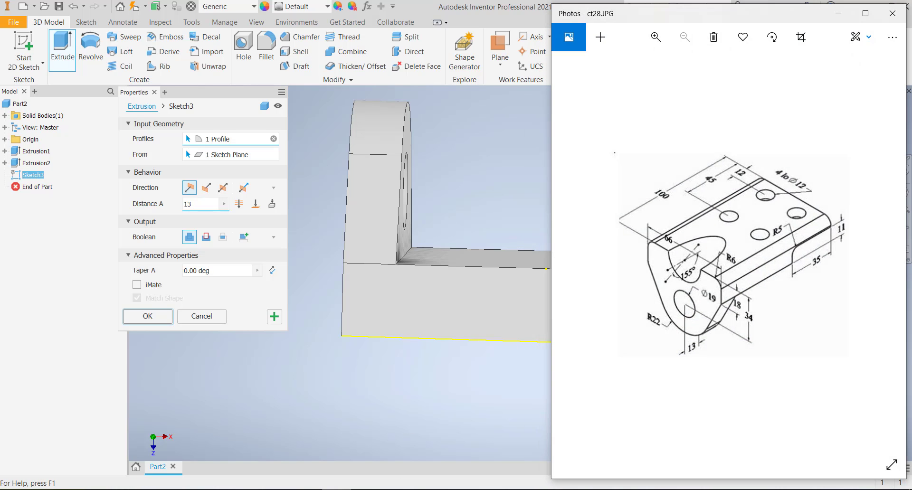
left_click(336, 489)
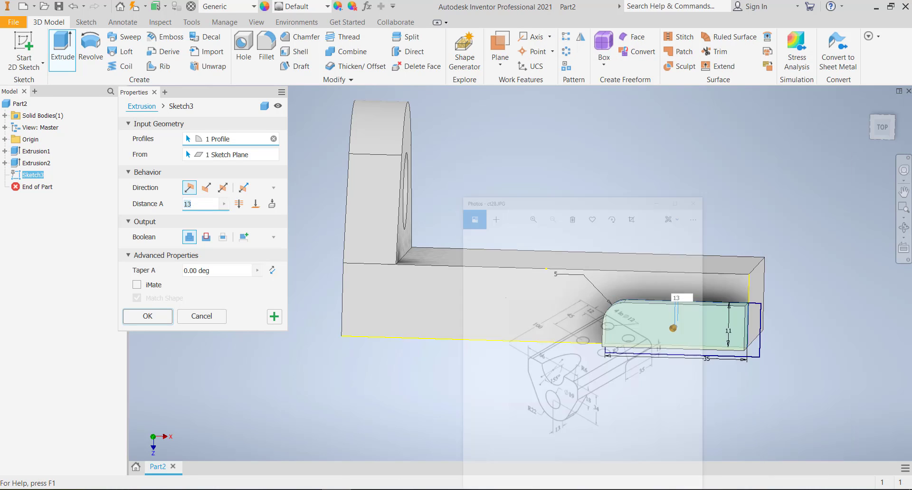
left_click(154, 92)
Step: Reopen the side-face sketch for editing and delete the Fix constraints on the rectangle's bottom and right edges
left_click(38, 180)
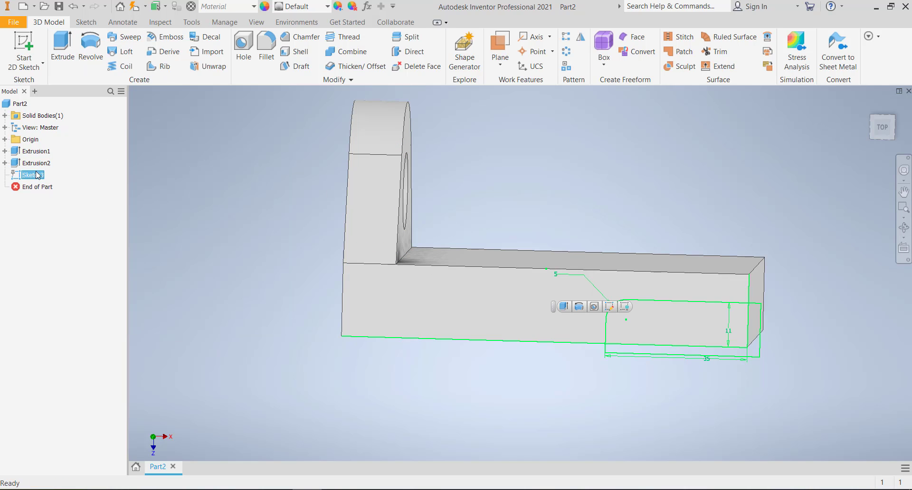
right_click(36, 172)
left_click(62, 212)
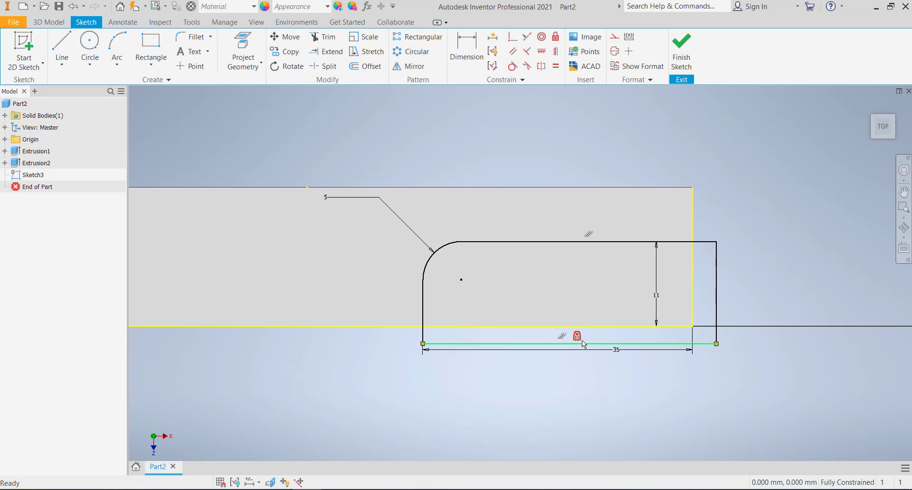
key("Delete")
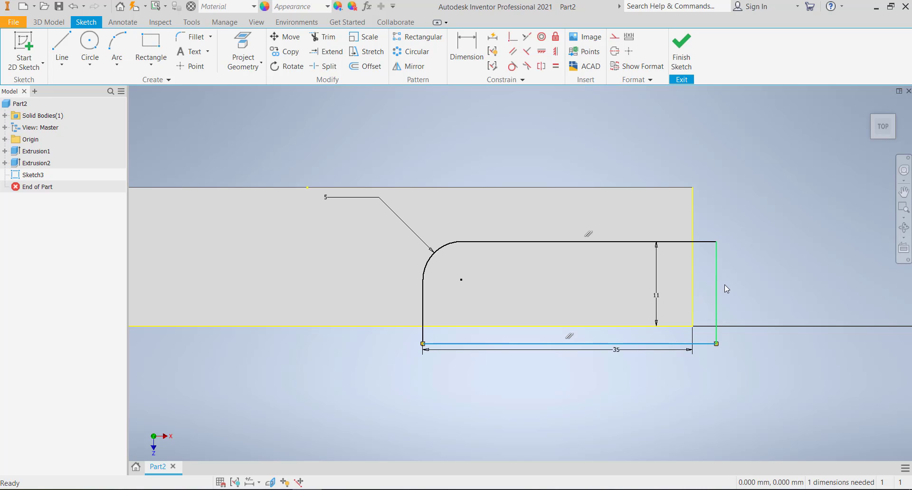
key("Delete")
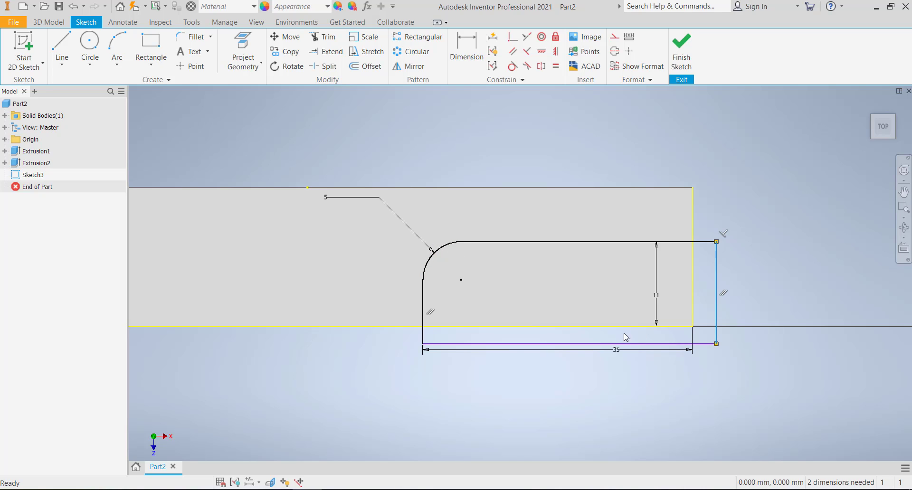
Step: Move the rectangle's bottom edge up above the block, and delete the 5 mm corner arc and the 11 mm dimension
left_click(623, 333)
left_click_drag(462, 345, 483, 141)
left_click(443, 253)
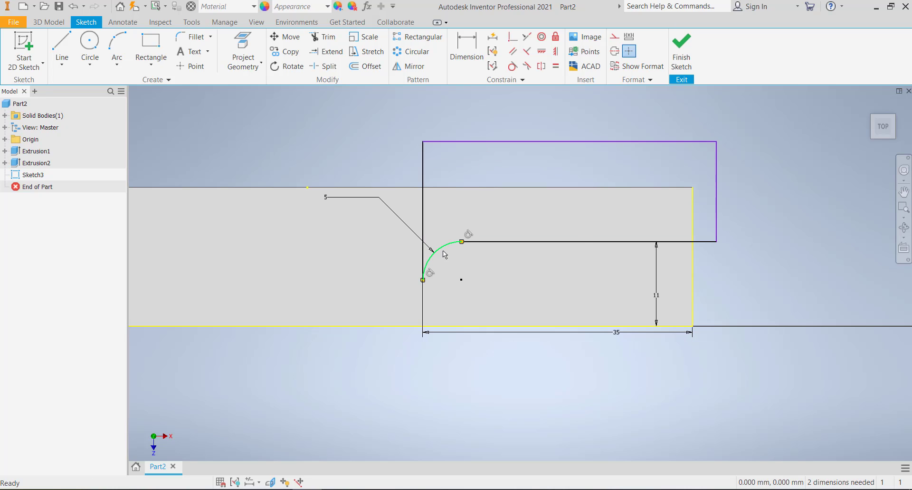
key("Delete")
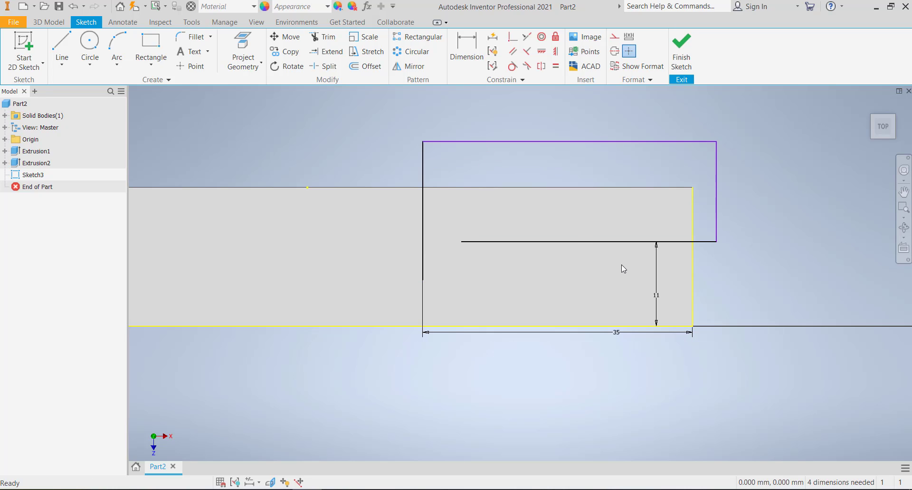
left_click(656, 296)
key("Delete")
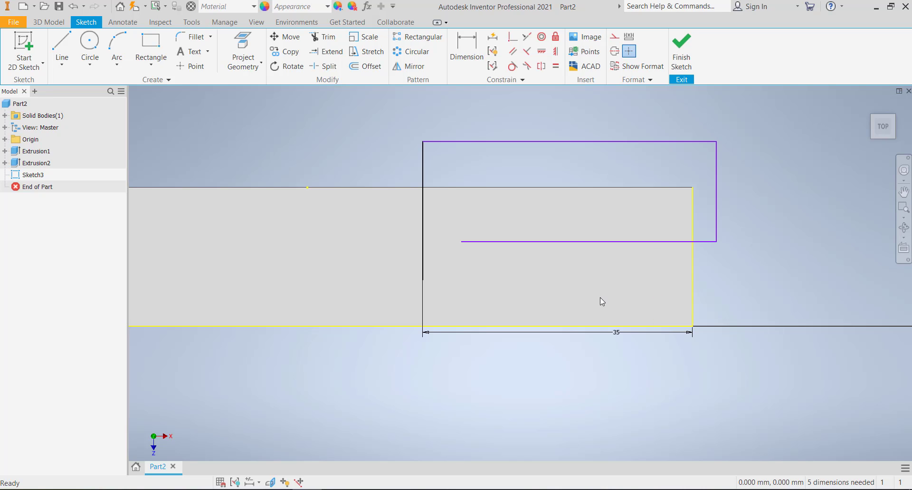
Step: Stretch the profile's lower line past its left edge and trim both overhanging ends to close the corner
left_click_drag(463, 243, 426, 248)
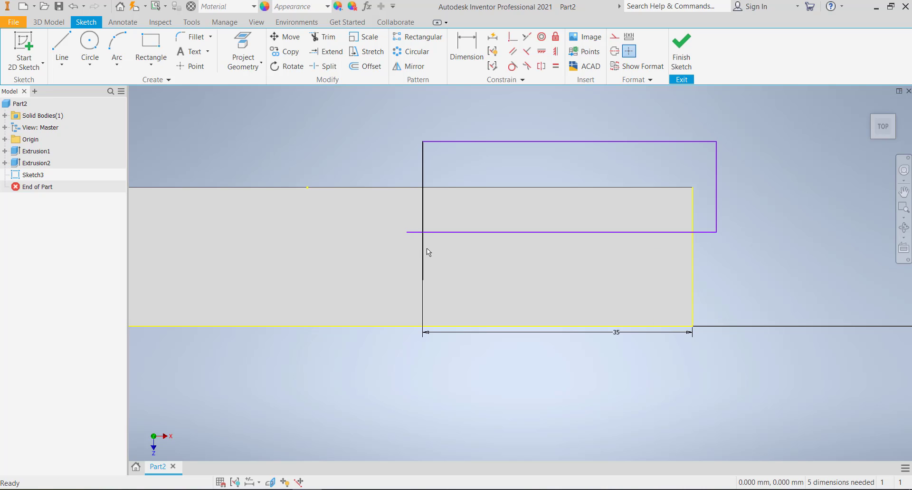
left_click(323, 37)
left_click_drag(406, 215, 432, 254)
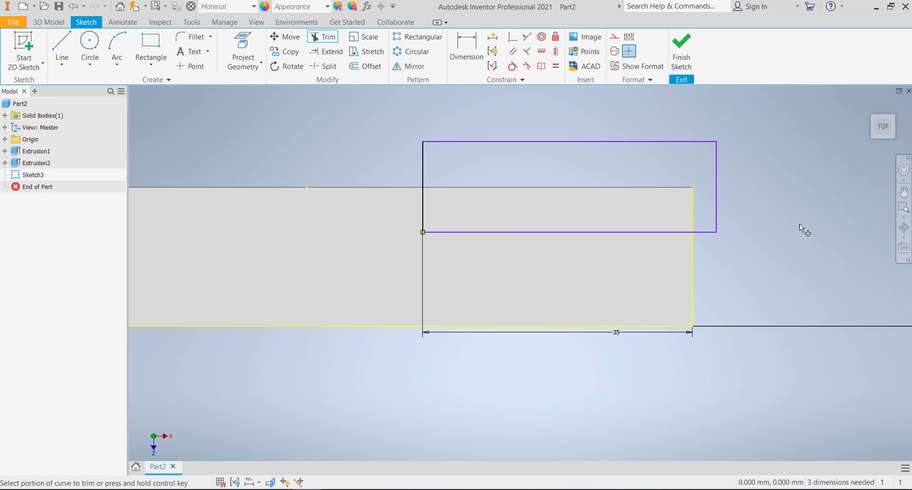
Step: Dimension the profile's lower line 11 mm below the block's upper edge
right_click(765, 240)
left_click(796, 262)
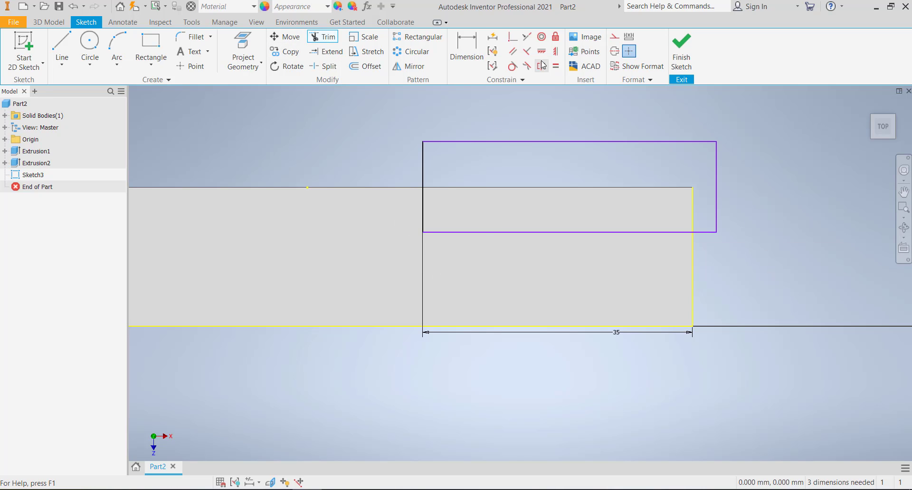
left_click(467, 48)
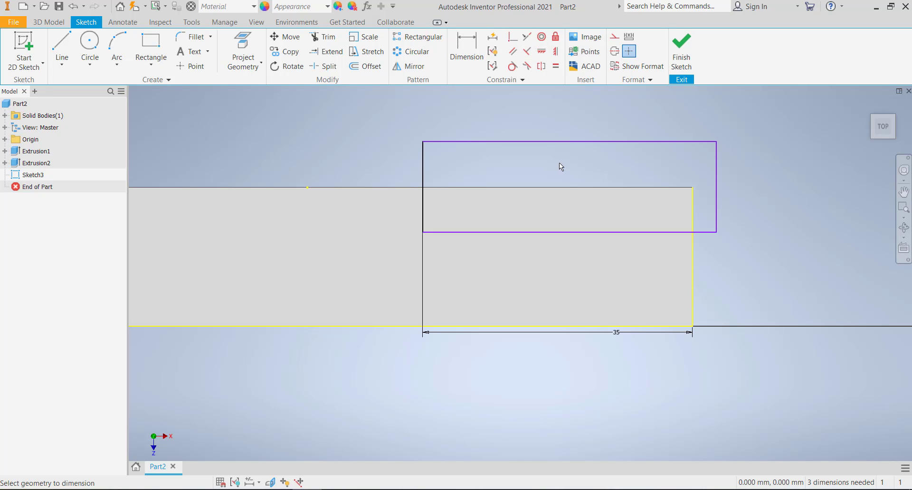
key("Escape")
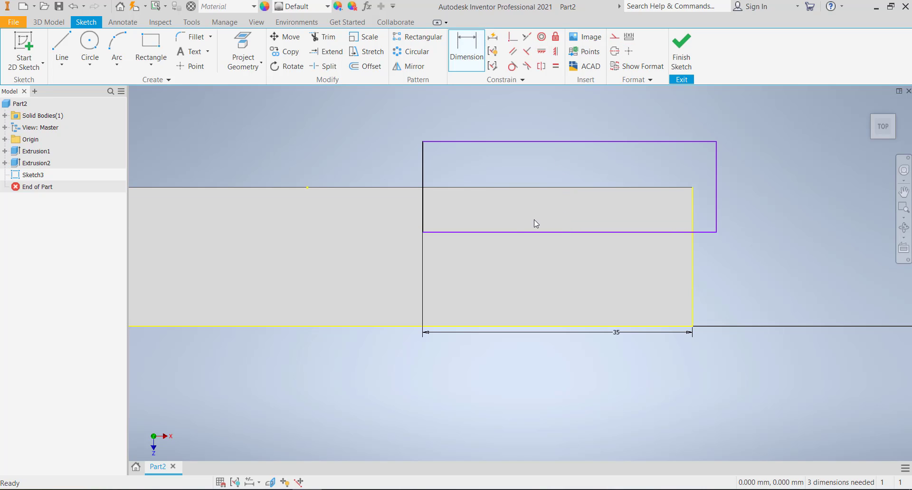
scroll(537, 283, "down", 4)
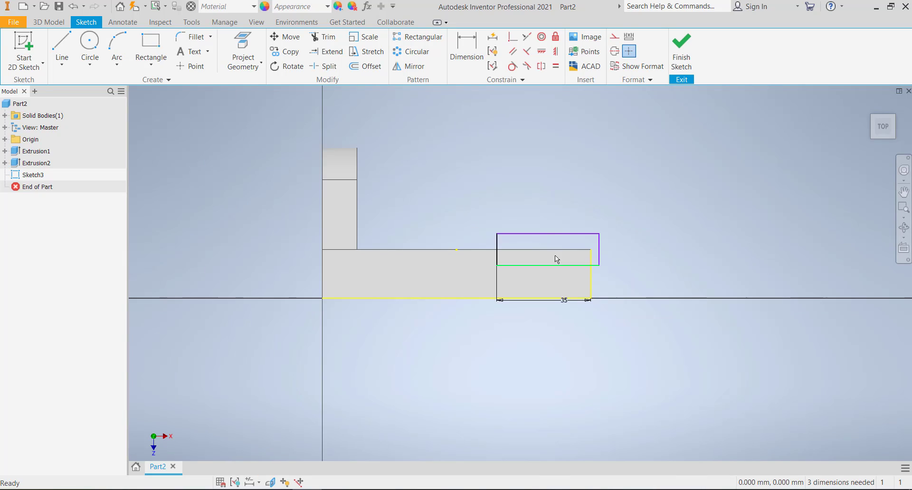
scroll(555, 259, "up", 5)
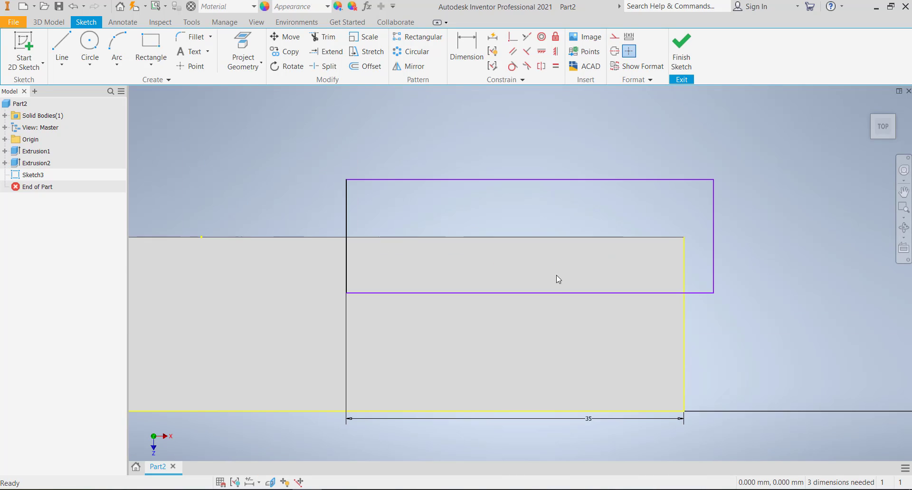
left_click(556, 237)
left_click(469, 38)
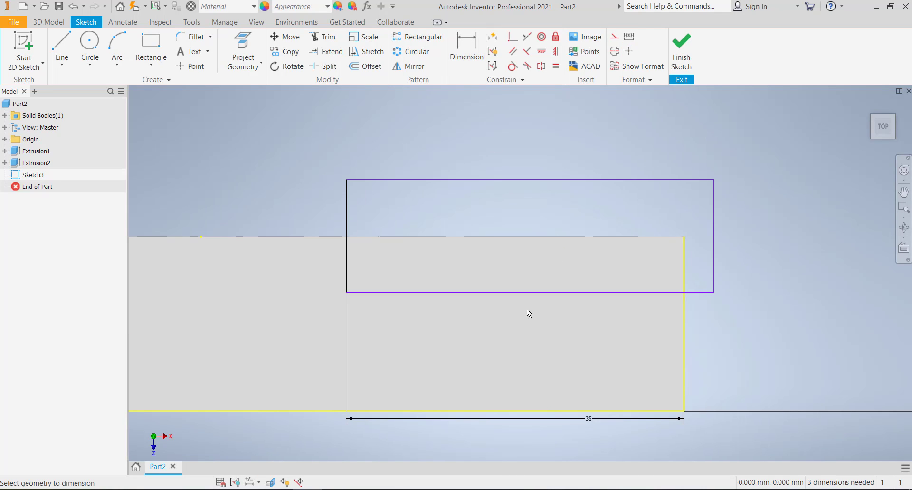
left_click(533, 237)
left_click(535, 260)
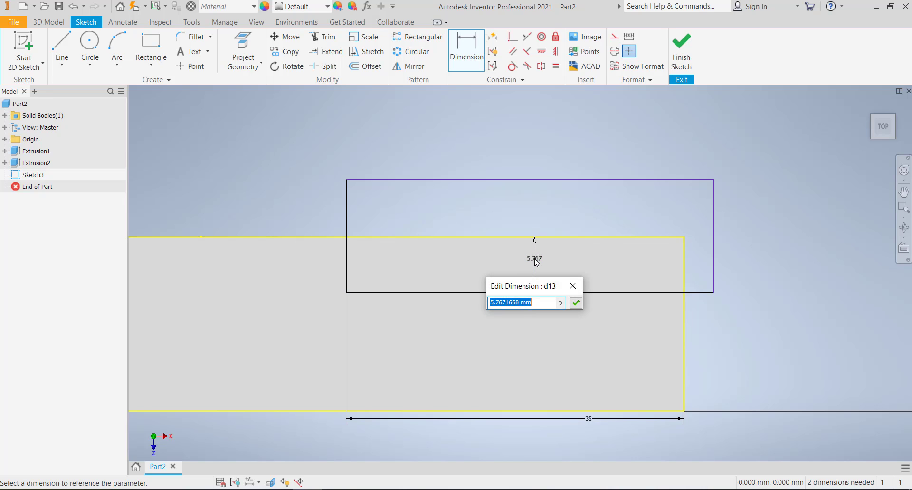
type("11")
key("Return")
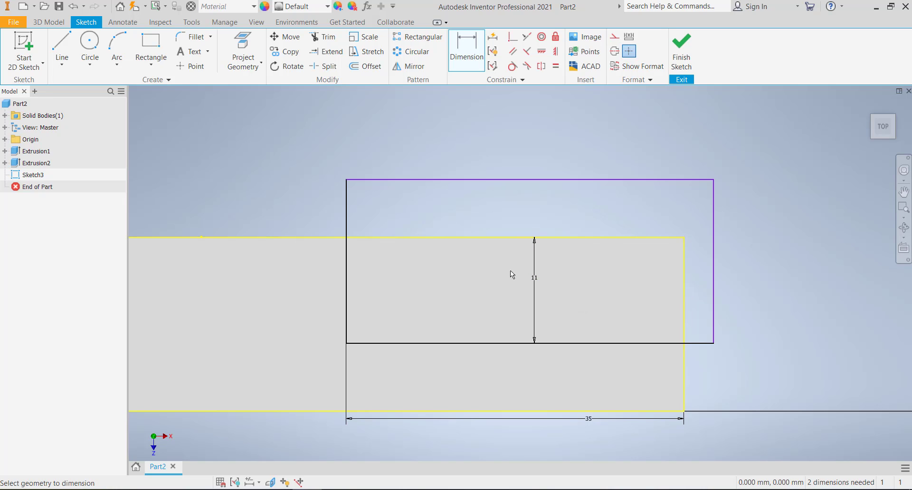
left_click(586, 179)
left_click(713, 274)
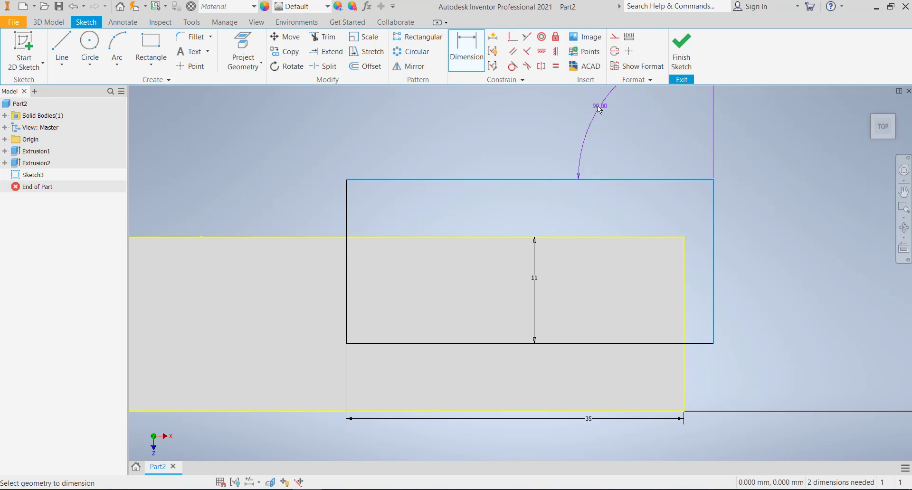
key("Escape")
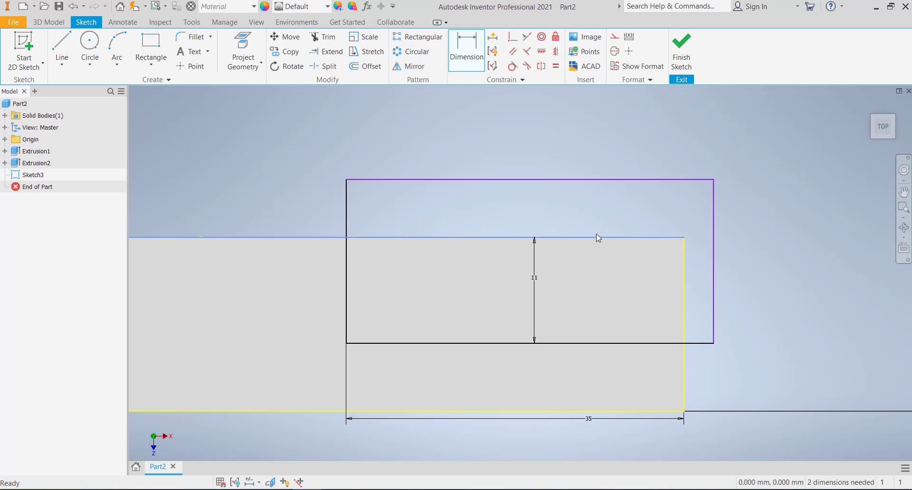
Step: Apply a Fix constraint to the profile's top and right edges
left_click(600, 180)
left_click(713, 254, "ctrl")
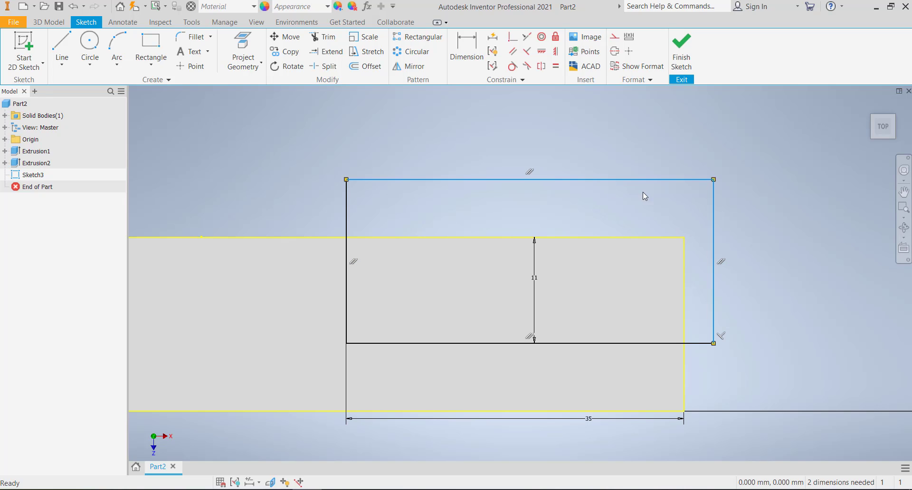
left_click(557, 50)
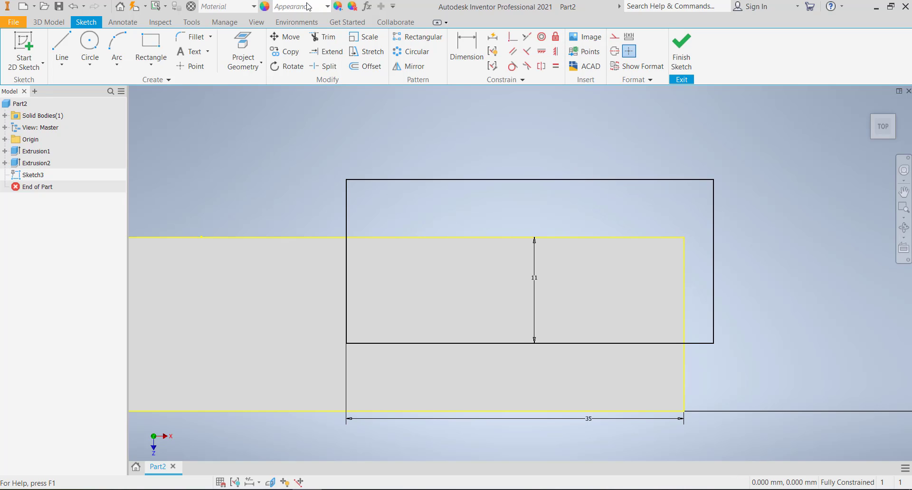
Step: Fillet the profile's lower-left corner with a 5 mm radius and finish the sketch
left_click(192, 36)
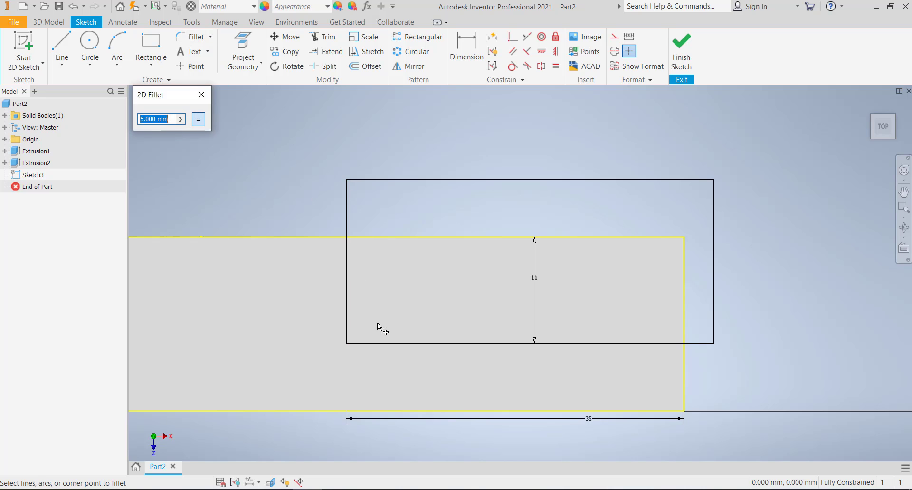
left_click(349, 303)
left_click(375, 343)
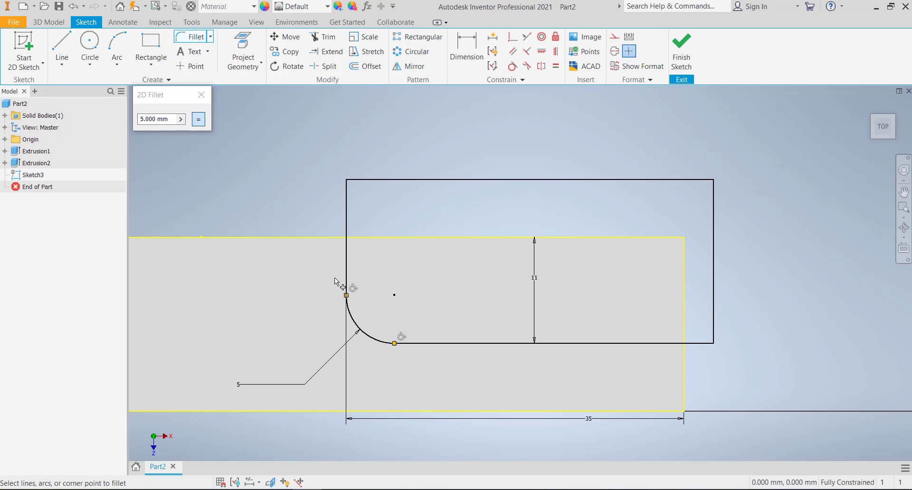
left_click(681, 47)
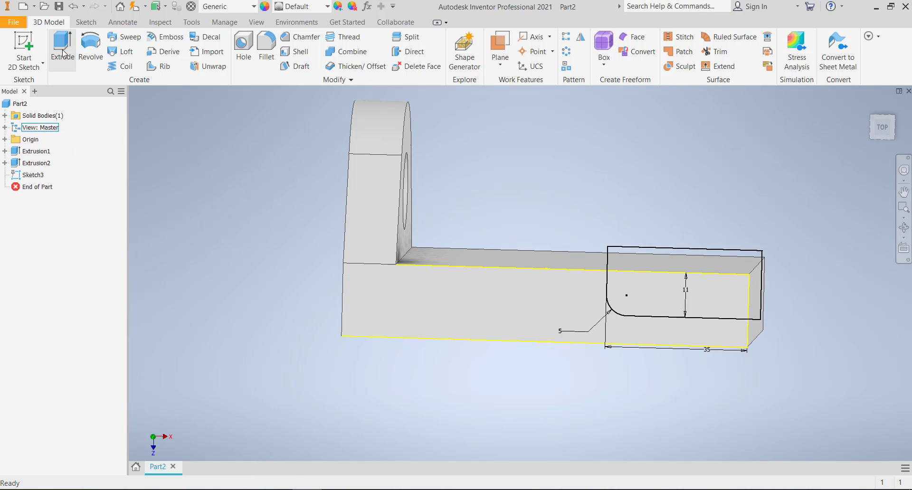
Step: Extrude the profile inside the block as a Through All cut in the flipped direction to form the filleted recess
left_click(62, 49)
left_click(641, 304)
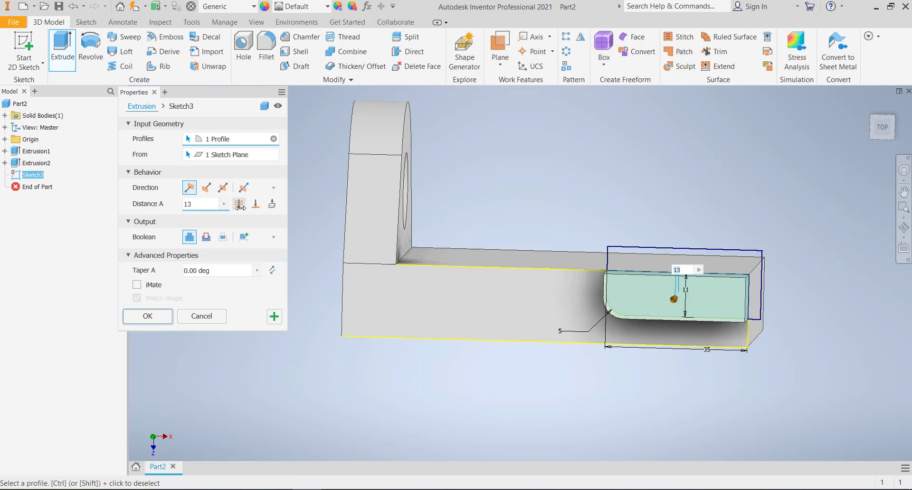
left_click(256, 204)
left_click(205, 188)
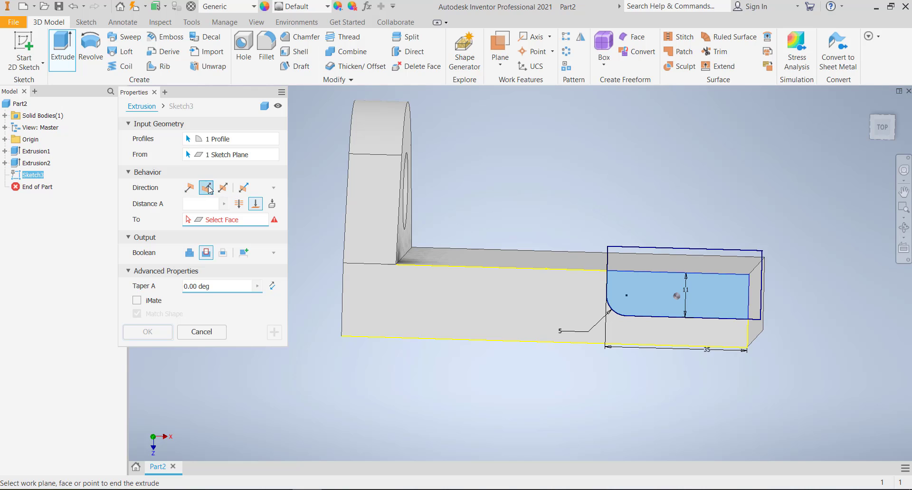
left_click(240, 205)
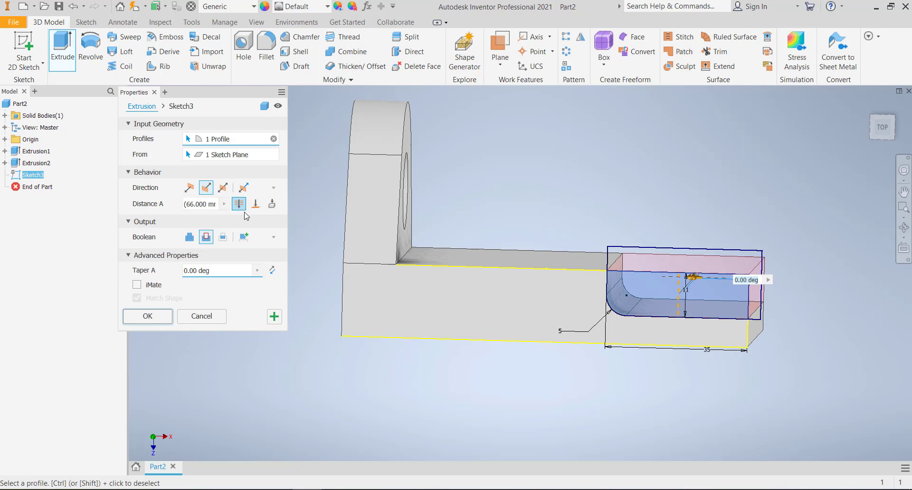
left_click(147, 317)
middle_click_drag(282, 286, 350, 301, "shift")
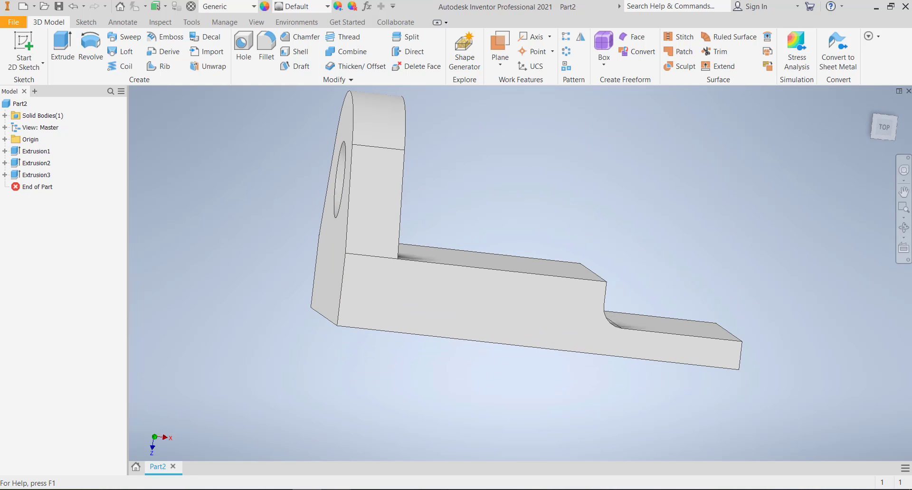
Step: Check the hole layout in the ct28.JPG reference drawing and start a new sketch on the block's large flat face opposite the lug
left_click(337, 489)
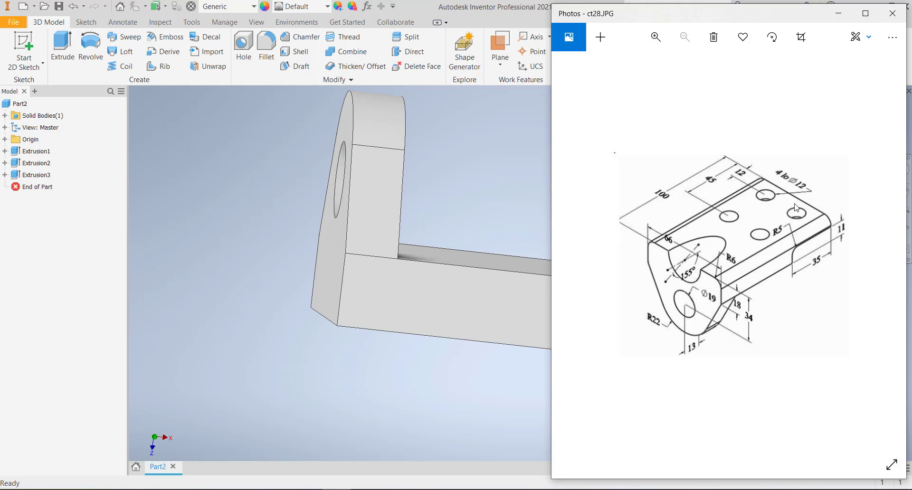
left_click(476, 387)
mouse_move(472, 375)
middle_mouse_down()
mouse_move(465, 293)
mouse_move(466, 378)
middle_mouse_up()
middle_click_drag(473, 414, 479, 322, "shift")
left_click(520, 332)
scroll(423, 251, "up", 4)
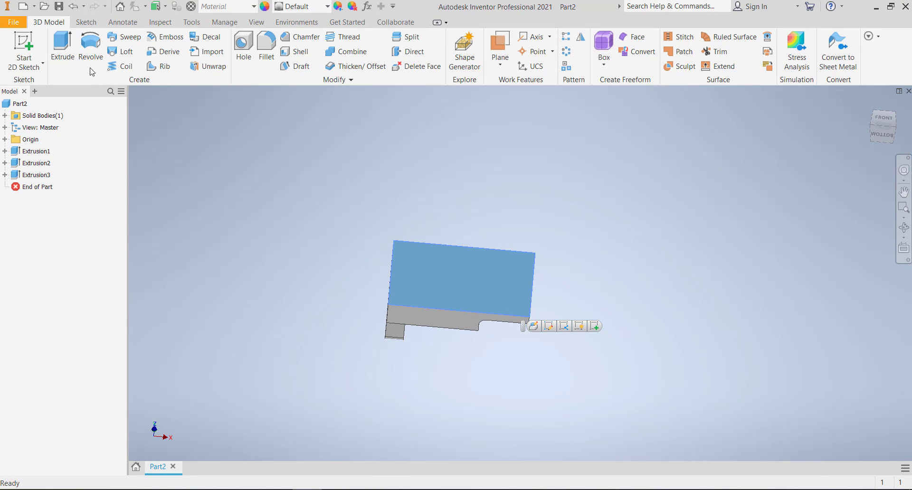
left_click(23, 45)
scroll(594, 261, "down", 5)
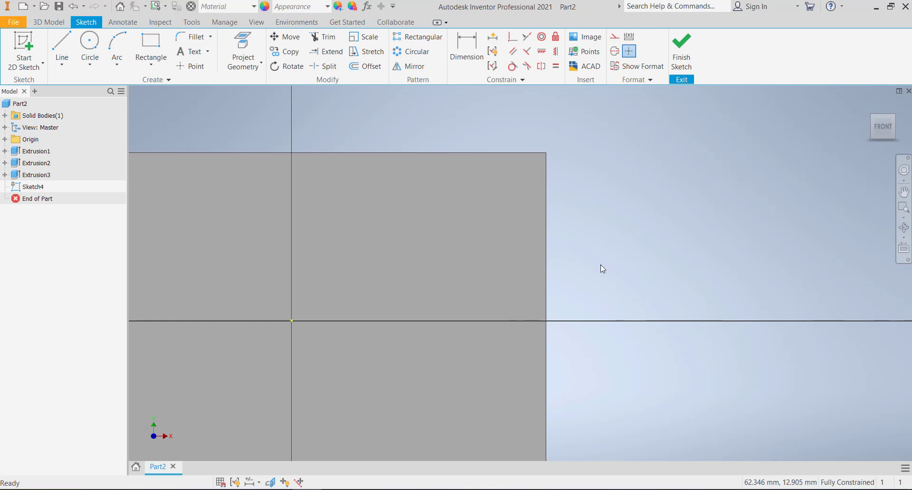
scroll(522, 220, "up", 3)
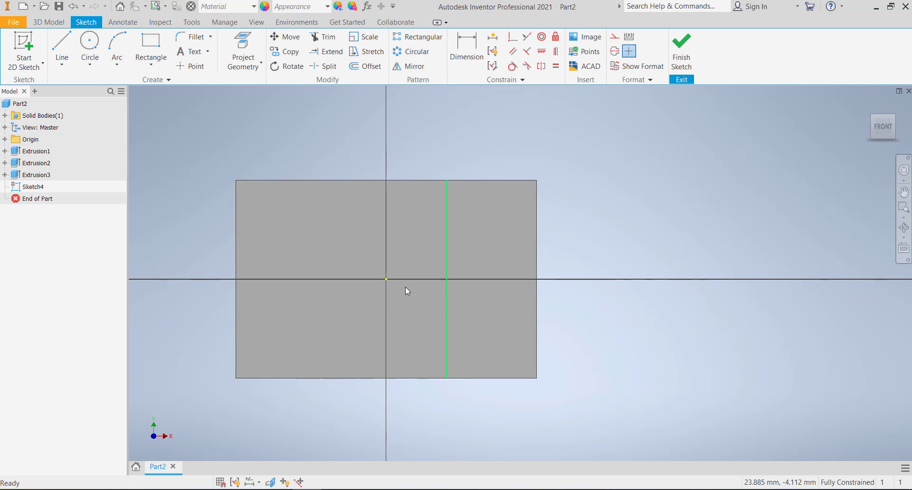
left_click(153, 52)
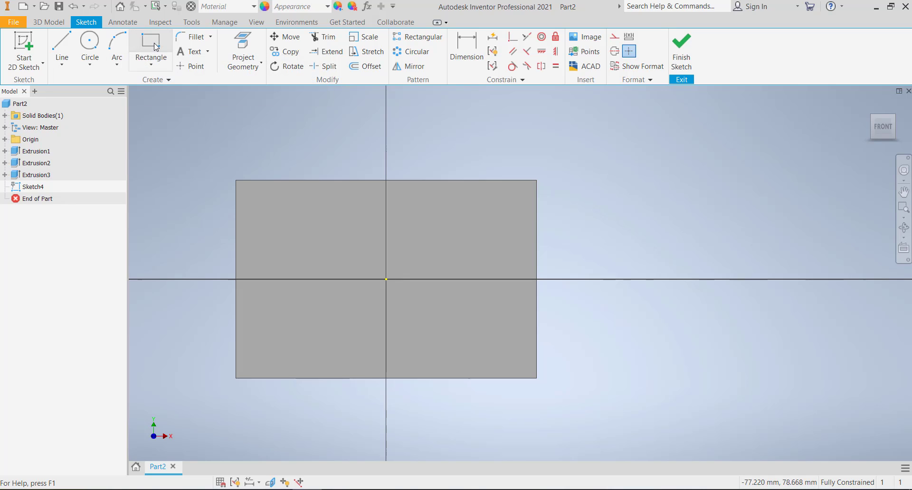
left_click(347, 215)
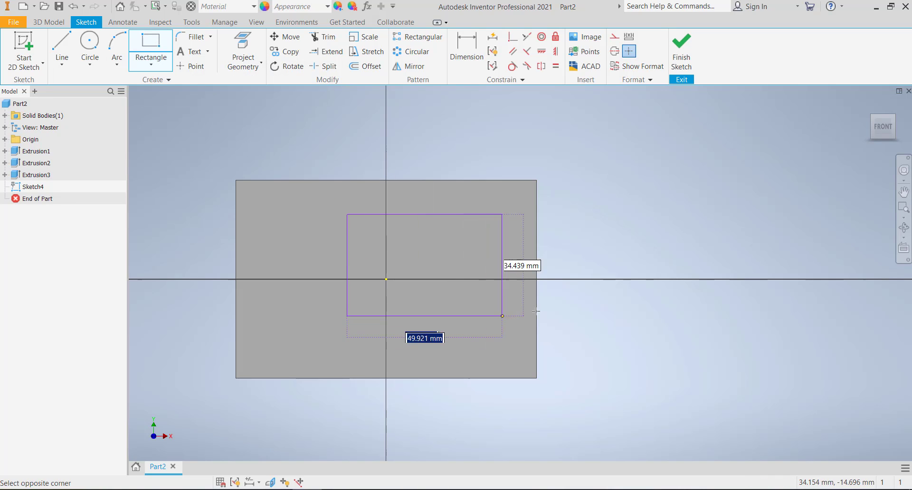
key("Escape")
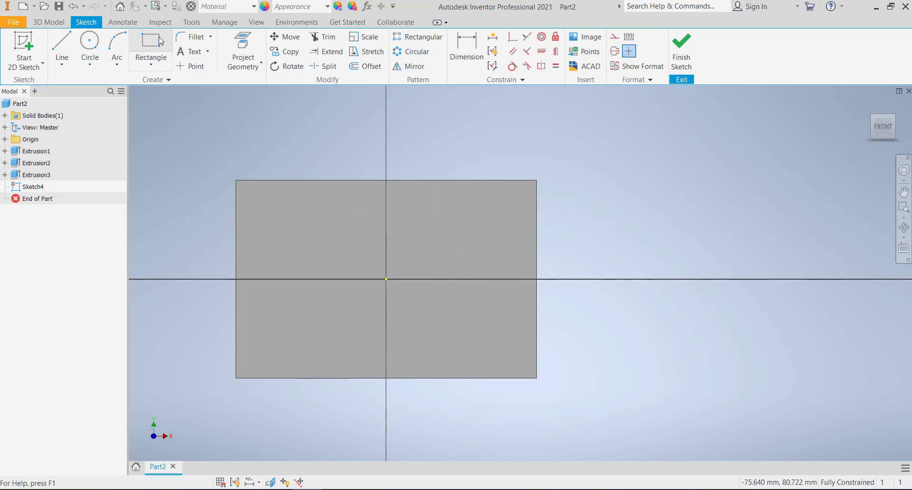
Step: Draw a horizontal construction line from the sketch origin out past the block's right edge
left_click(62, 48)
left_click(385, 279)
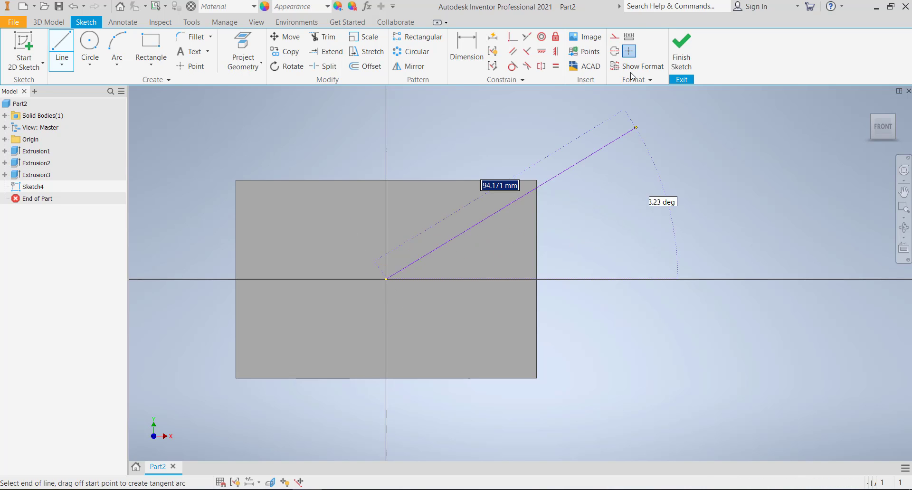
left_click(614, 37)
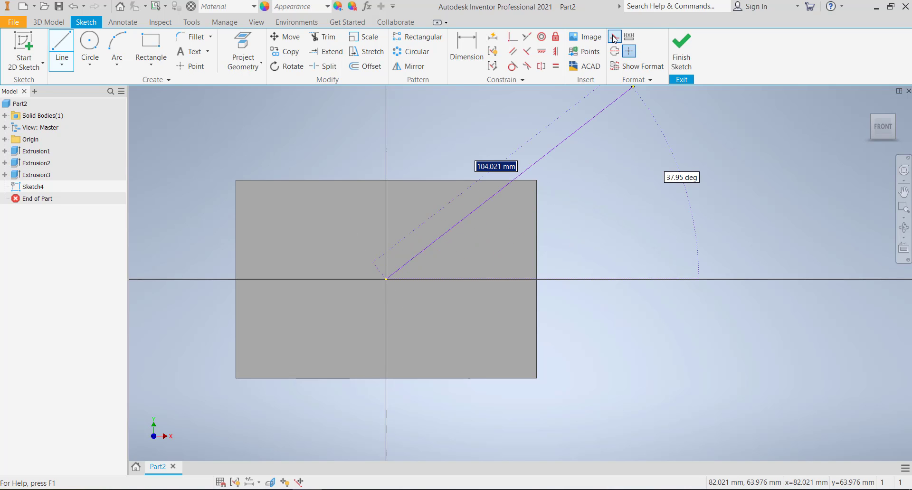
left_click(674, 278)
key("Escape")
Step: Sketch a two-point center construction rectangle centered on the horizontal construction line, between the origin and the block's right edge
left_click(151, 44)
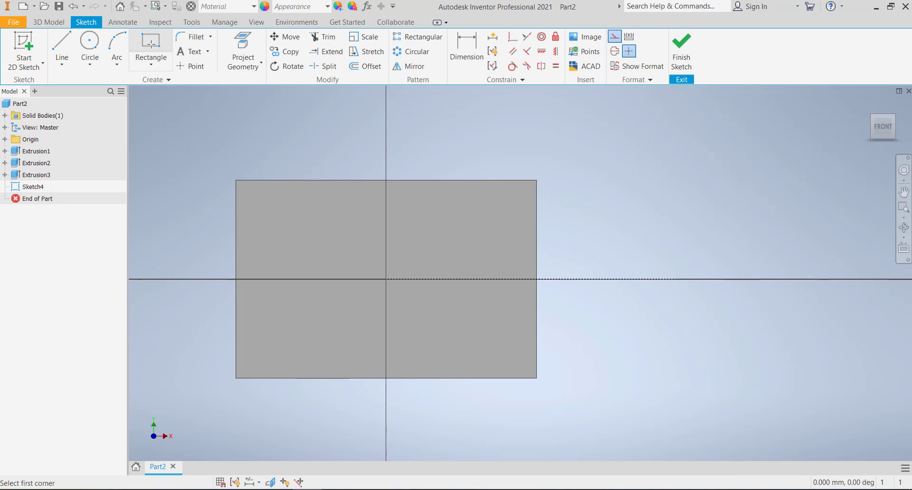
left_click(151, 65)
left_click(163, 134)
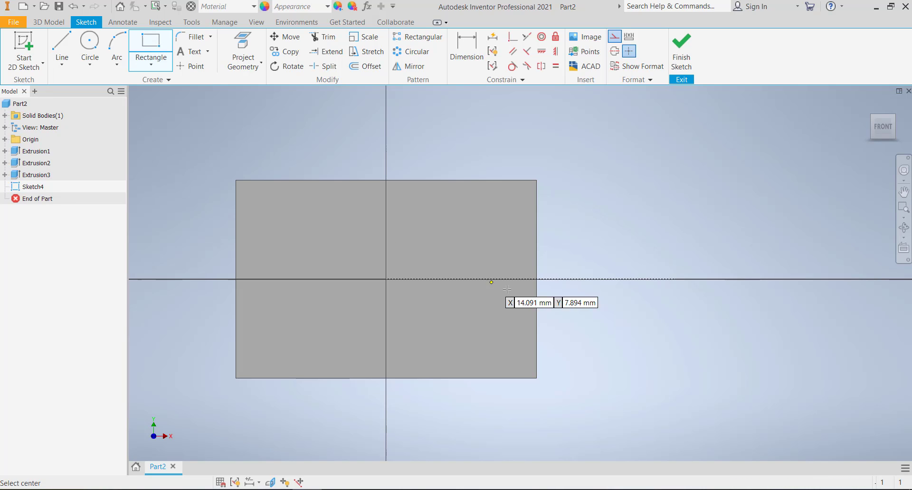
left_click(434, 280)
left_click(482, 309)
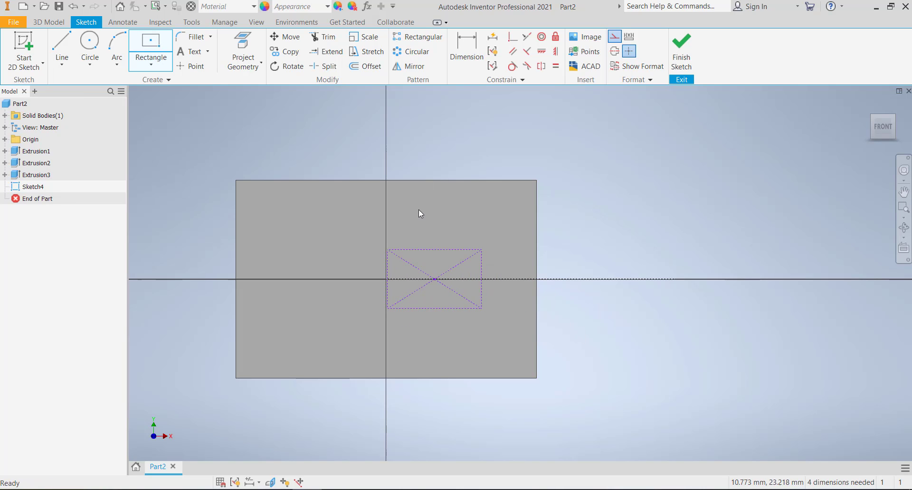
key("Escape")
Step: Dimension the construction rectangle's left edge 45 mm from the block's right edge
left_click(467, 48)
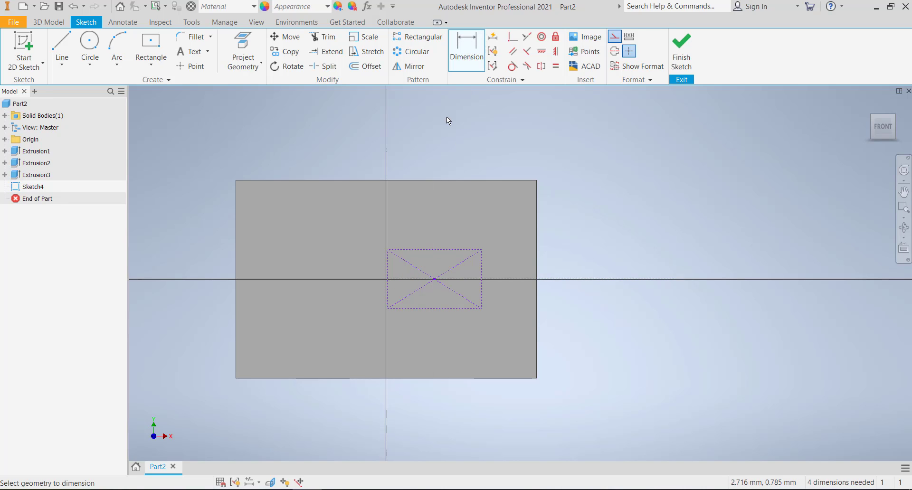
left_click(389, 273)
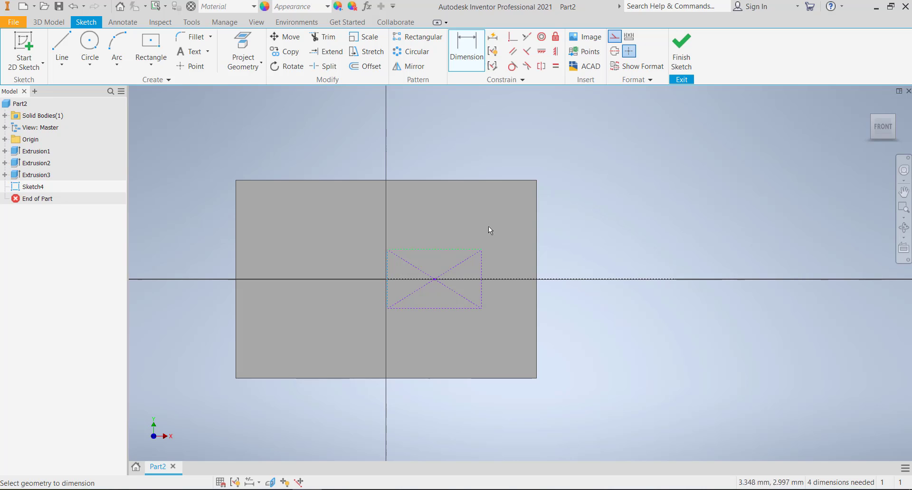
left_click(537, 240)
left_click(494, 143)
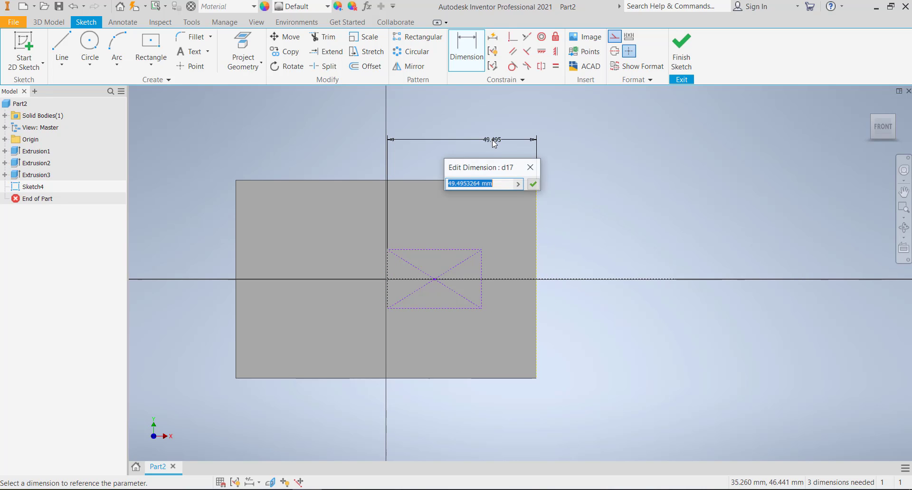
type("45")
key("Return")
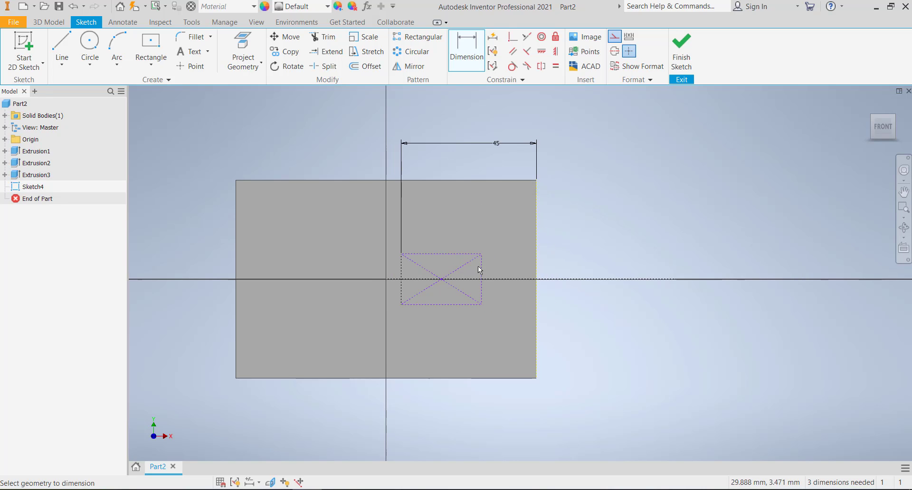
Step: Dimension the construction rectangle's right edge 12 mm from the block's right edge
left_click(481, 267)
left_click(537, 269)
left_click(506, 169)
type("12")
key("Return")
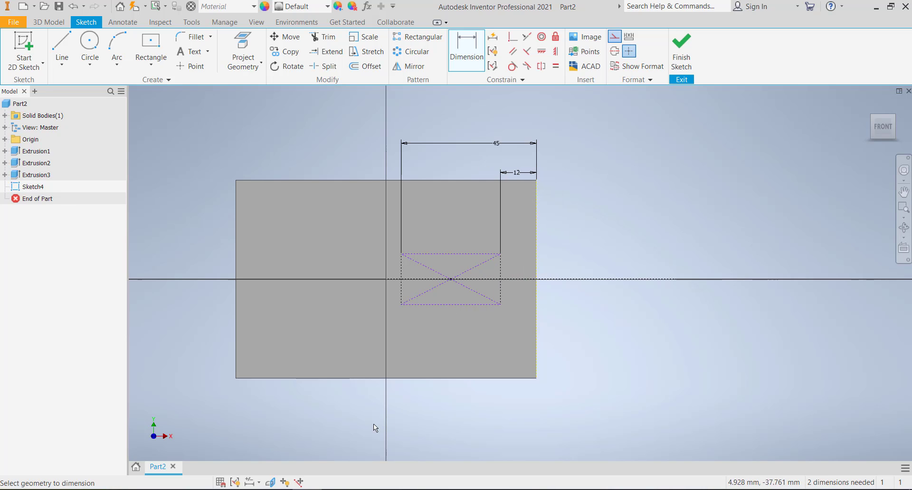
Step: Check the ct28.JPG reference drawing and dimension the construction rectangle's height at 20 mm
key("alt+Tab")
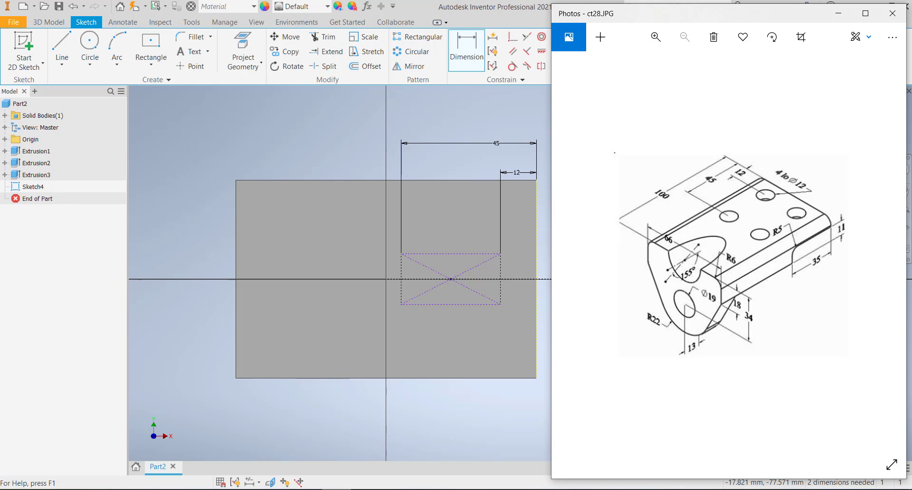
key("alt+Tab")
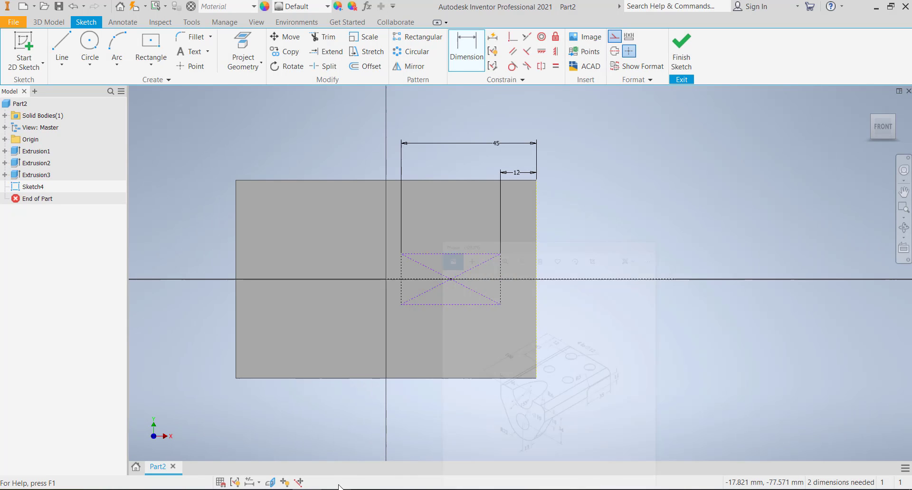
left_click(500, 266)
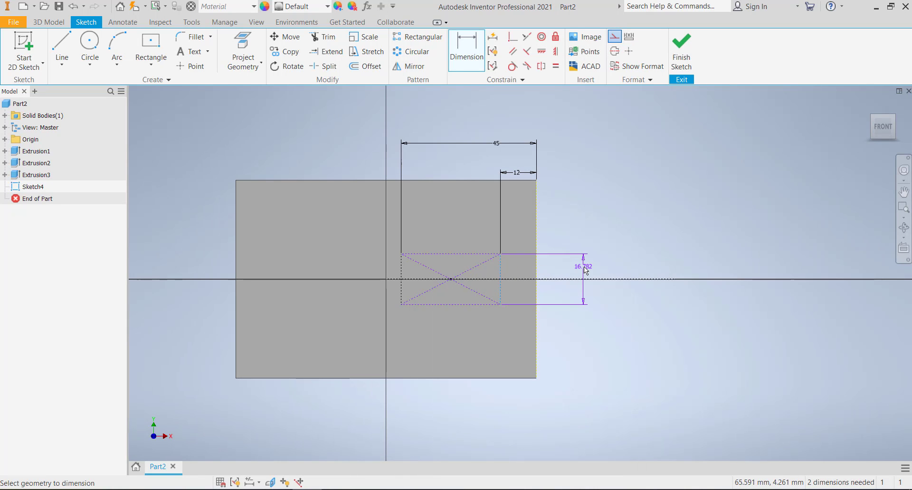
left_click(584, 269)
type("2")
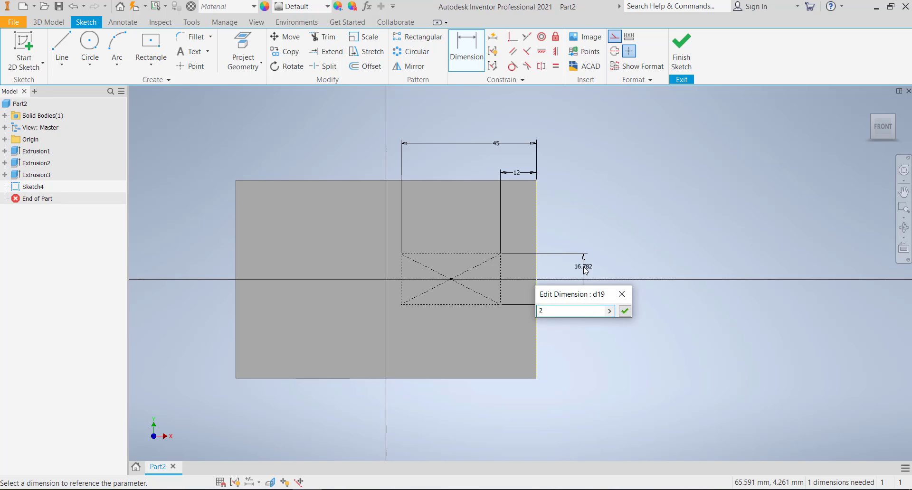
type("0")
key("Return")
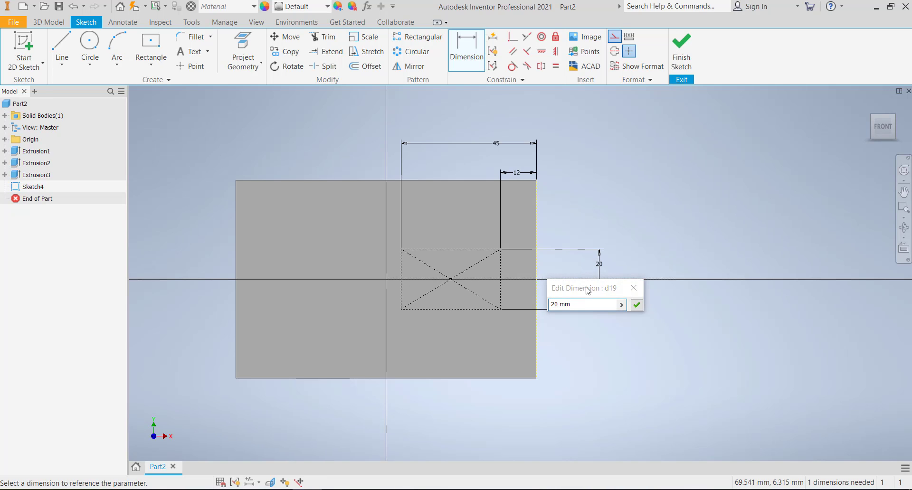
Step: Set the construction rectangle's height to 40 mm
left_click_drag(584, 305, 526, 299)
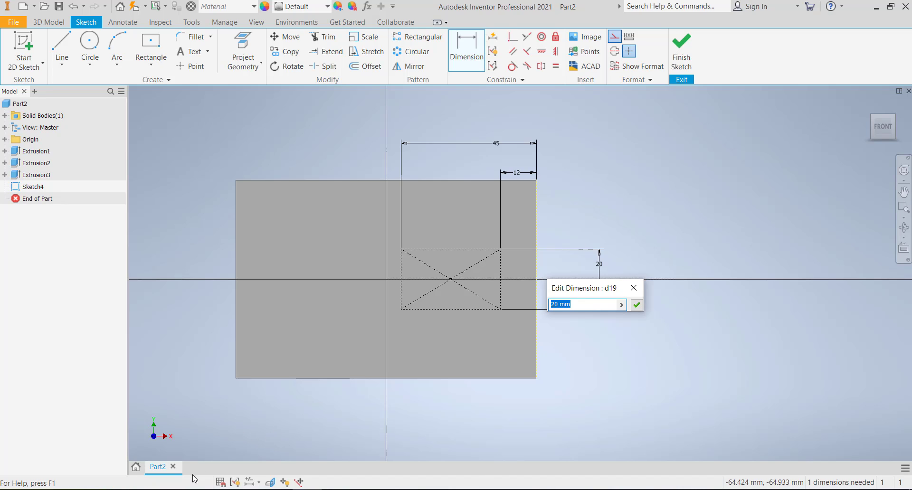
type("40")
key("Return")
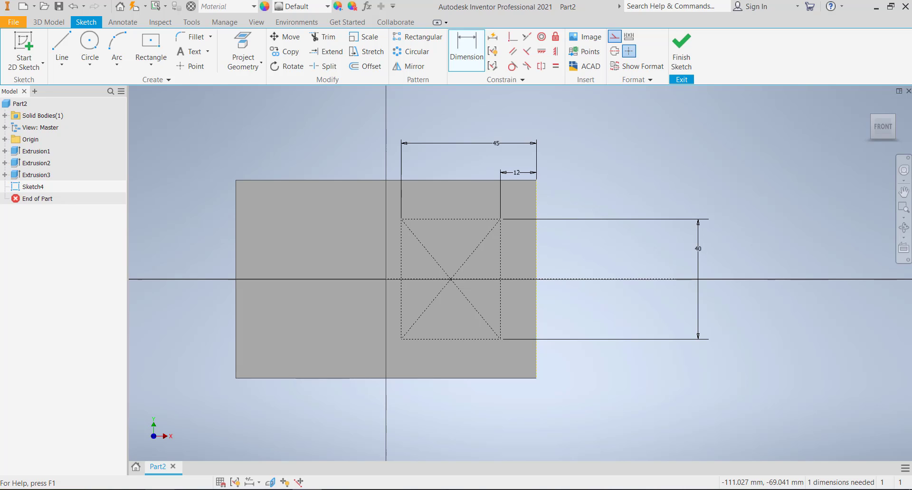
Step: Switch to Calculator and compute the horizontal hole spacing as 45 minus 12
left_click(195, 489)
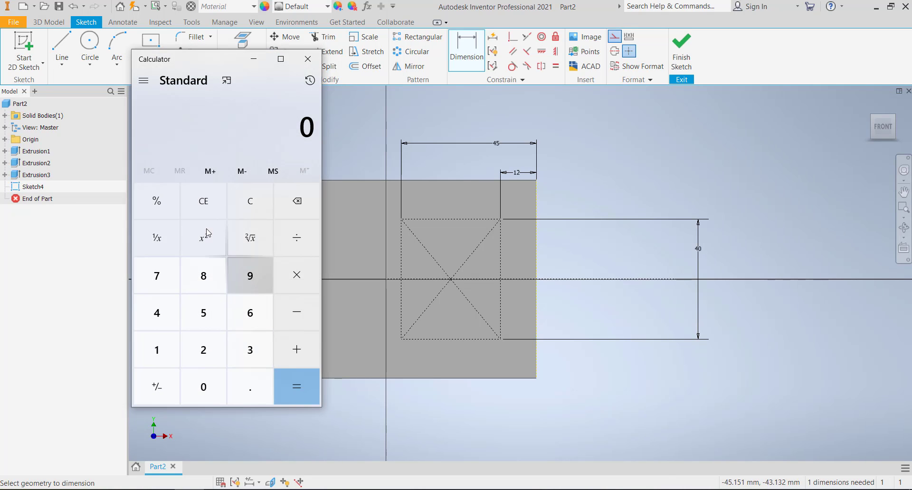
left_click(160, 322)
left_click(203, 313)
left_click(297, 312)
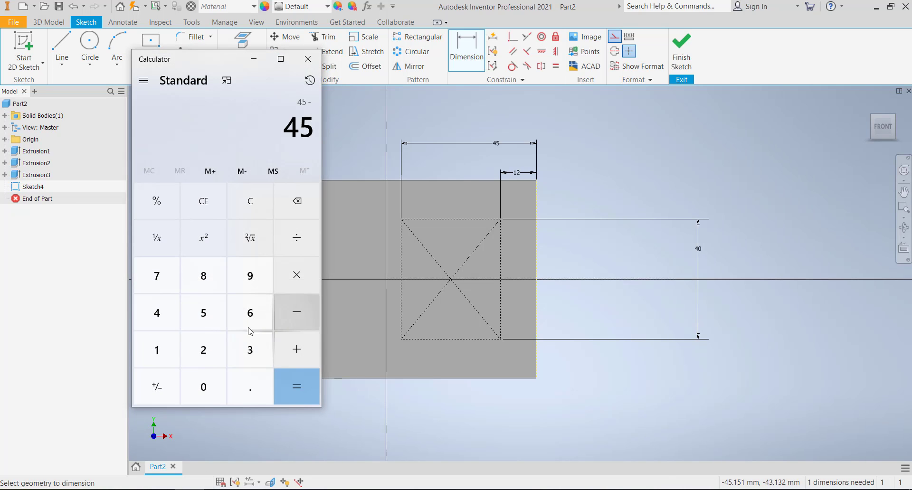
left_click(156, 354)
left_click(207, 351)
left_click(283, 386)
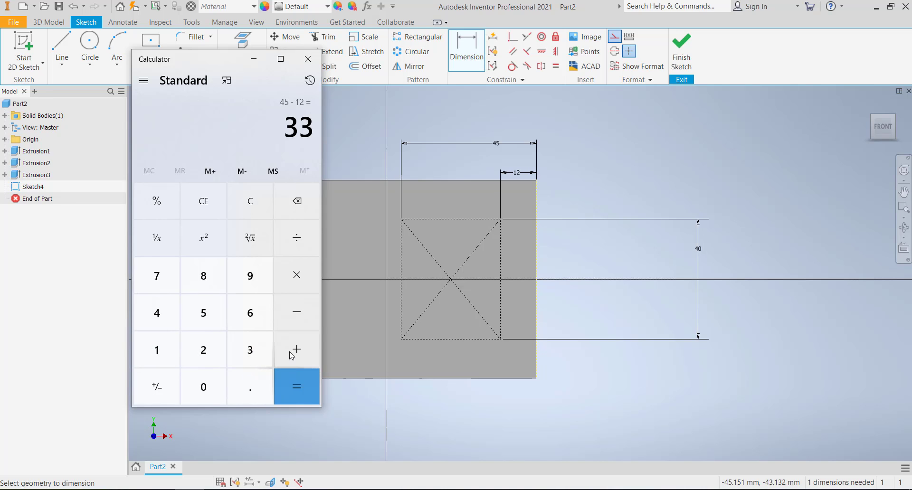
left_click(254, 59)
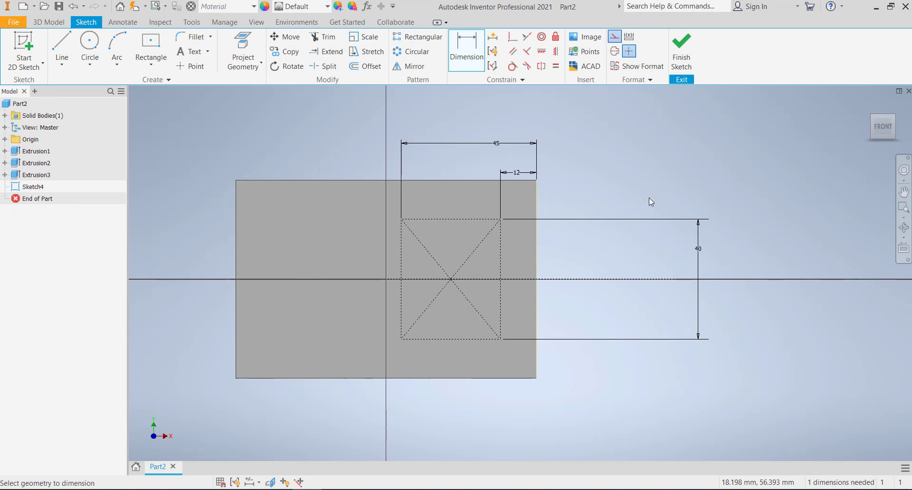
Step: Set the construction rectangle's height dimension to 33 mm
double_click(697, 251)
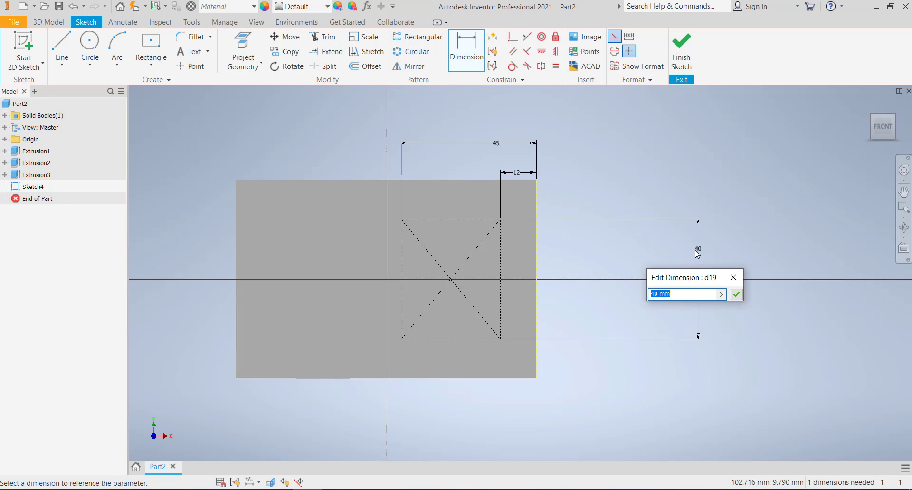
type("33")
key("Return")
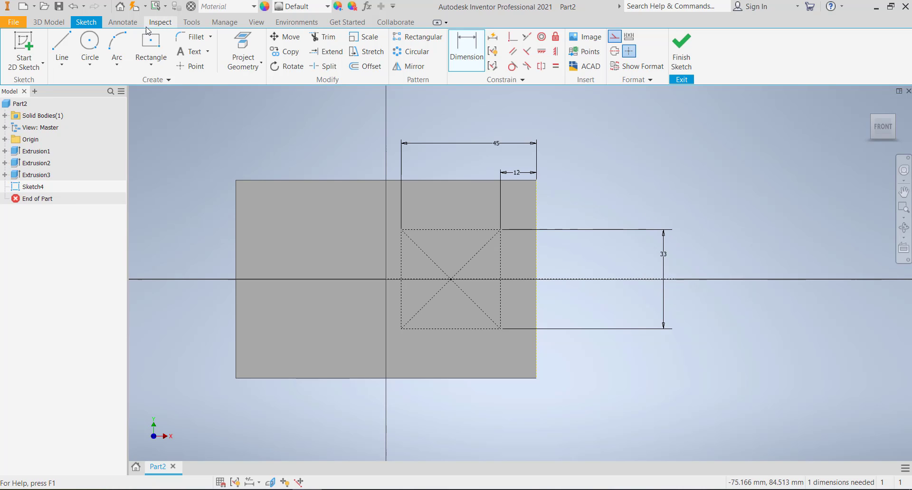
Step: Draw a 12 mm diameter circle at each of the construction rectangle's two upper corners, checking the hole size in the ct28.JPG drawing
left_click(90, 45)
left_click(403, 233)
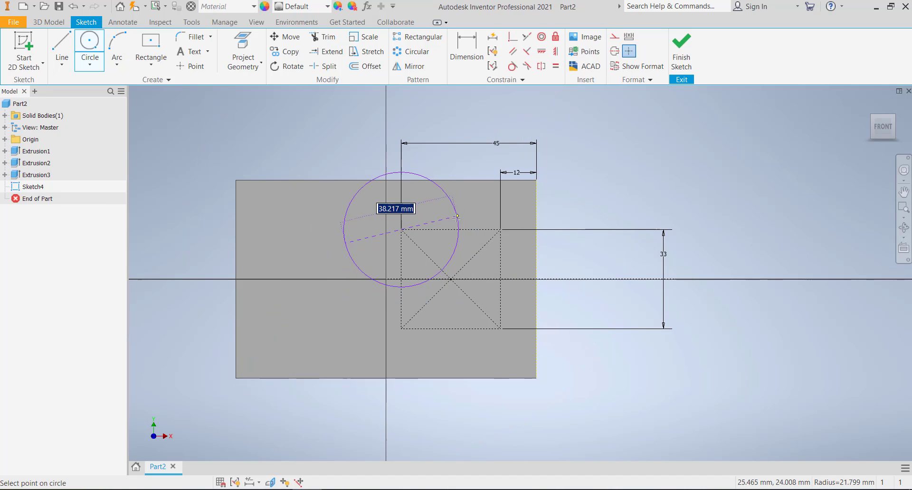
type("12")
key("Return")
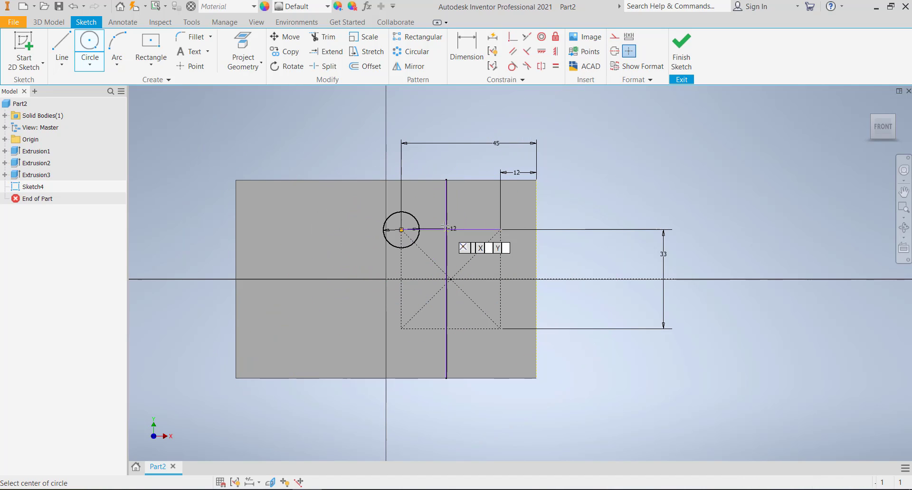
key("alt+Tab")
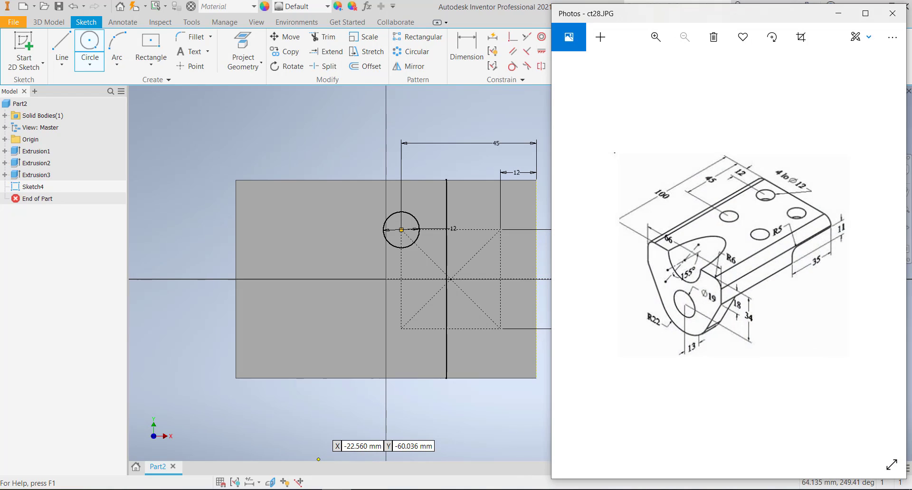
key("alt+Tab")
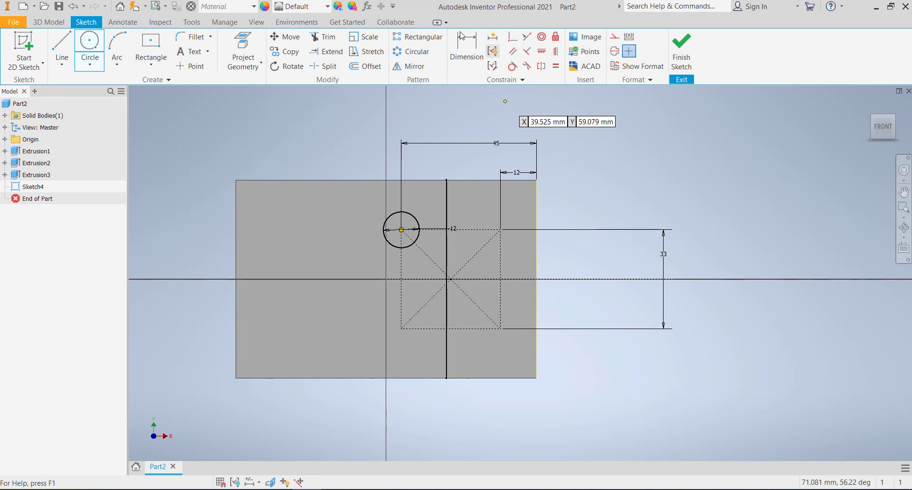
left_click(501, 227)
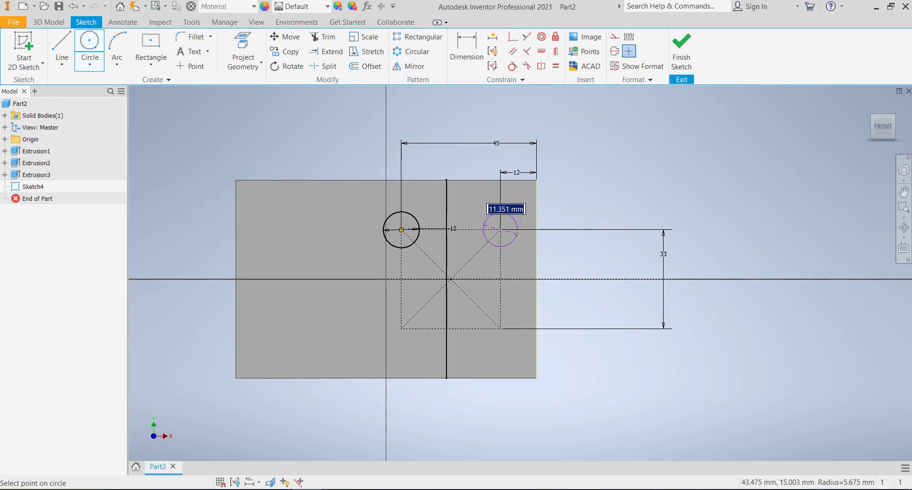
type("12")
key("Return")
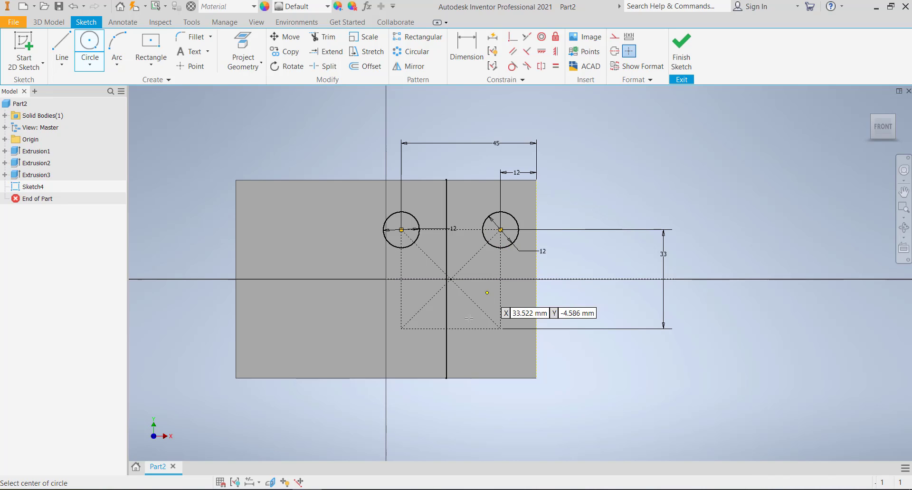
Step: Draw a 12 mm diameter circle at each of the construction rectangle's two lower corners
left_click(402, 328)
type("12")
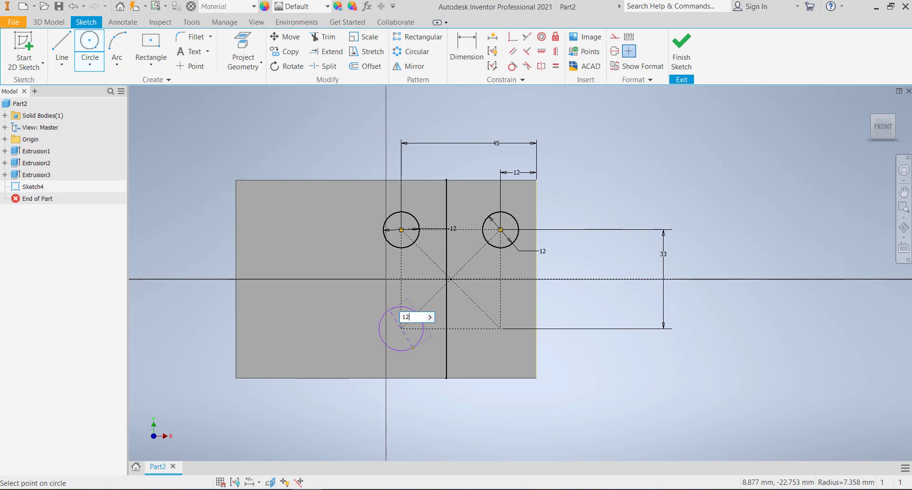
key("Return")
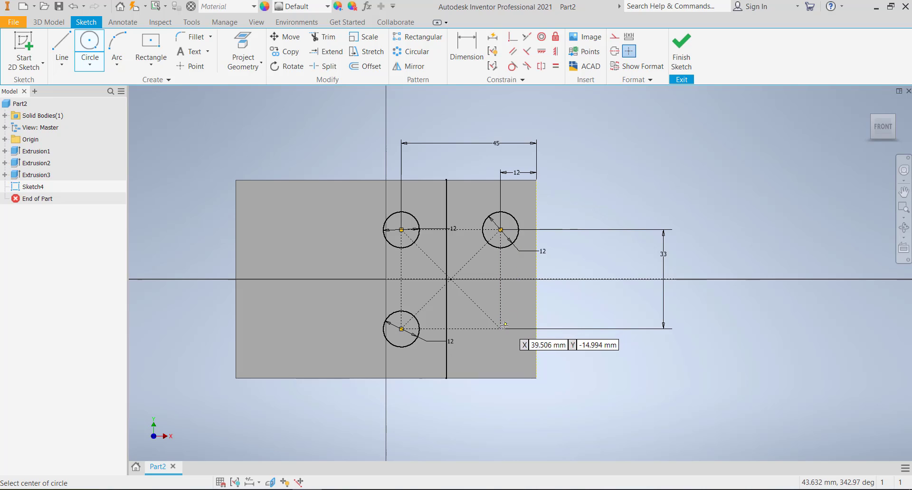
left_click(500, 328)
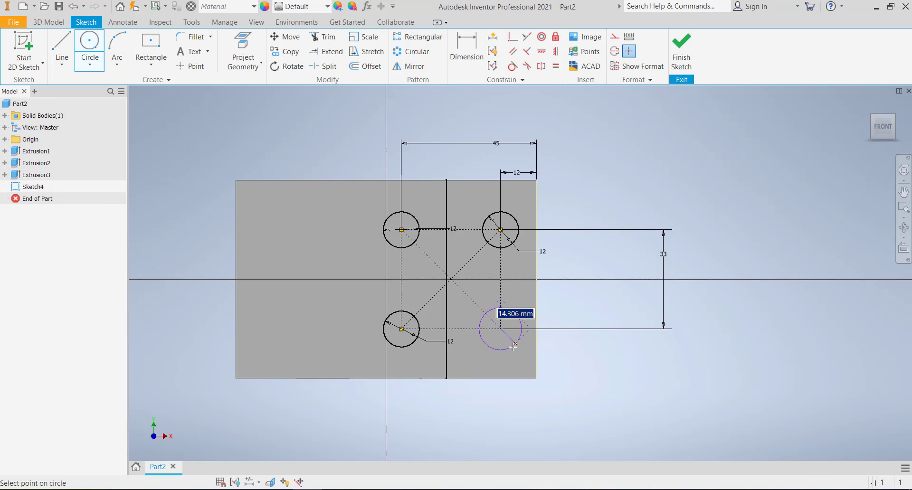
type("12")
key("Return")
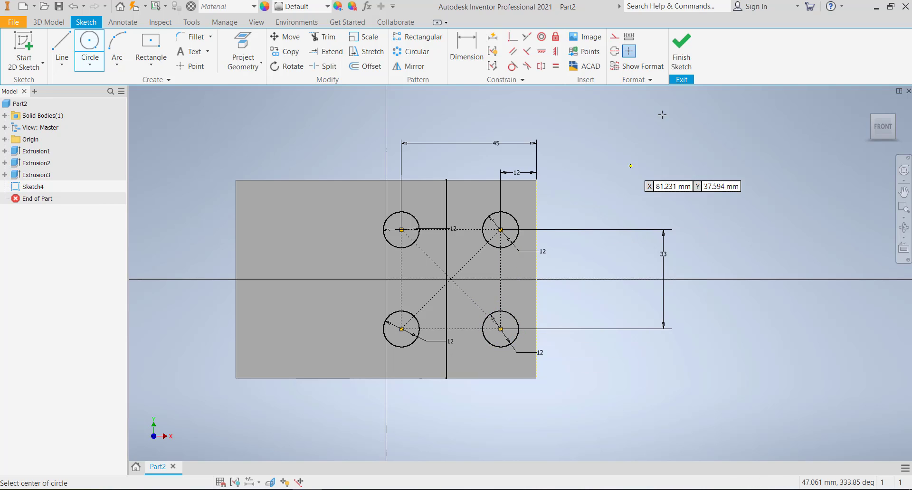
Step: Finish the sketch and extrude the four 12 mm circles as a Through All cut into the block
left_click(681, 51)
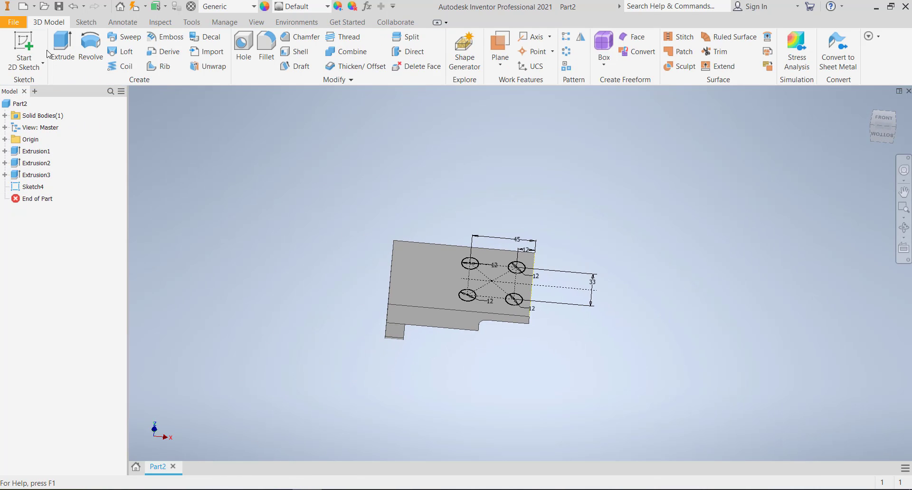
left_click(62, 47)
scroll(515, 295, "up", 3)
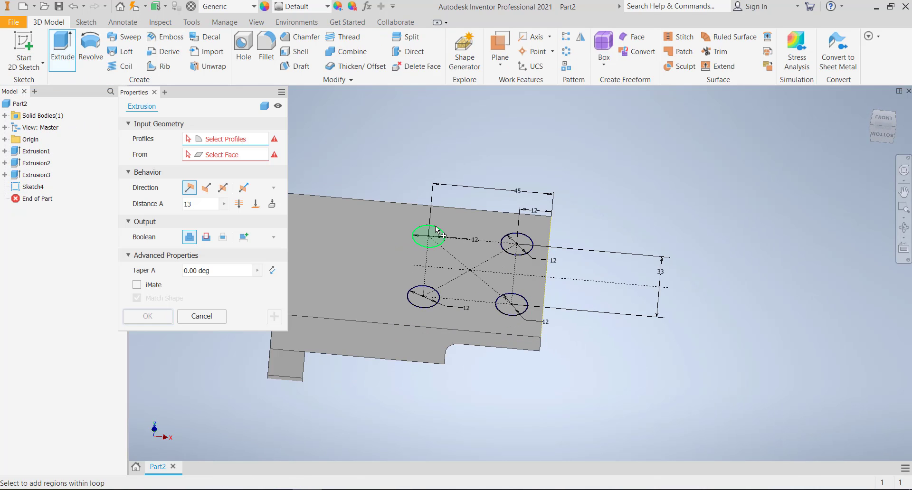
left_click(435, 227)
left_click(429, 289)
left_click(511, 307)
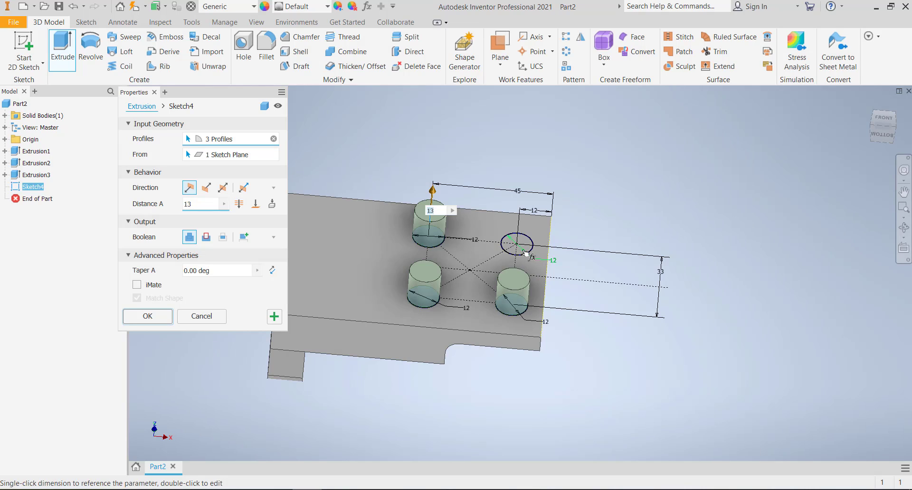
left_click(526, 253)
left_click(517, 241)
left_click(239, 204)
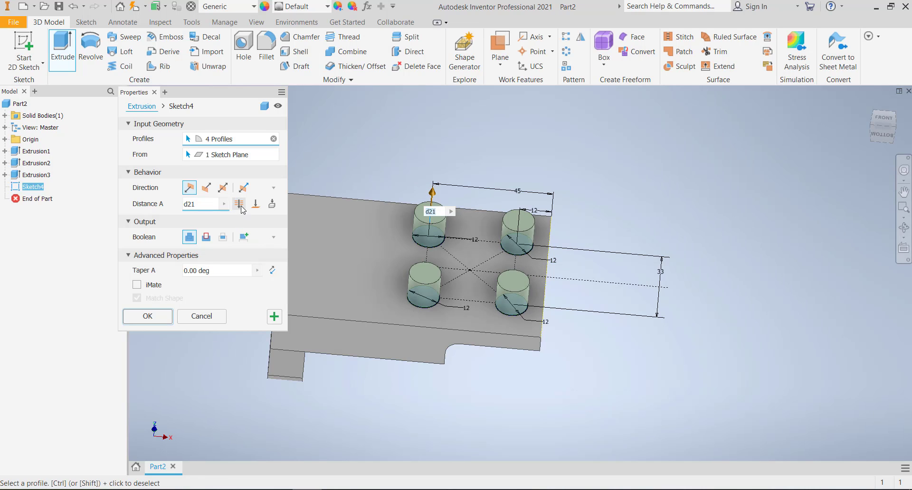
left_click(206, 237)
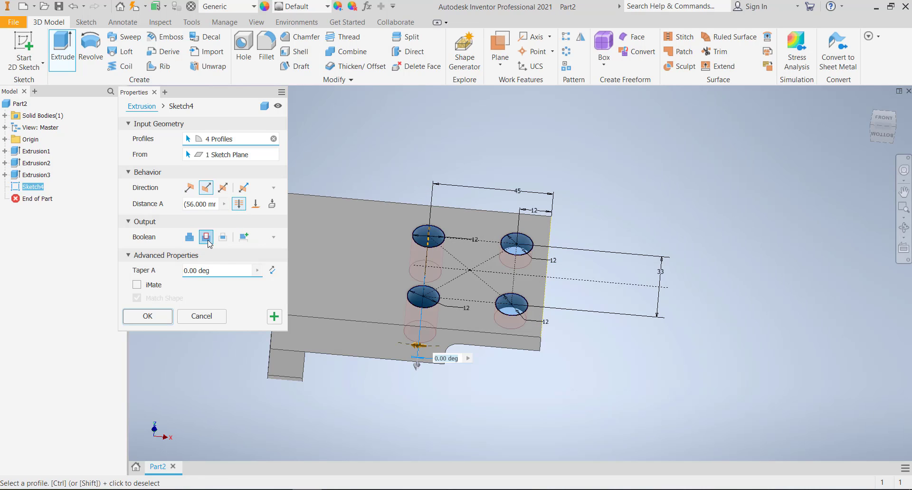
left_click(159, 317)
Step: Consult the ct28.JPG reference drawing and start a new sketch on the XZ origin plane with the model sliced at that plane
middle_click_drag(241, 350, 312, 358, "shift")
scroll(312, 357, "down", 3)
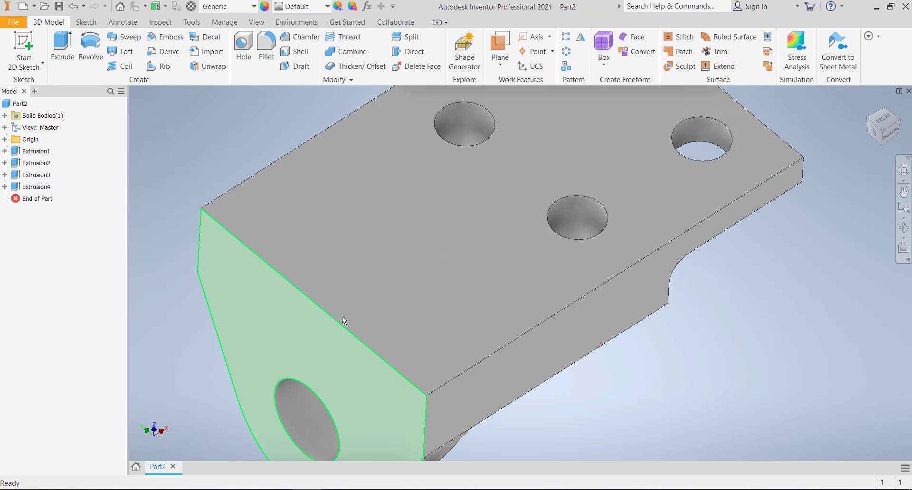
scroll(341, 318, "up", 3)
left_click(336, 489)
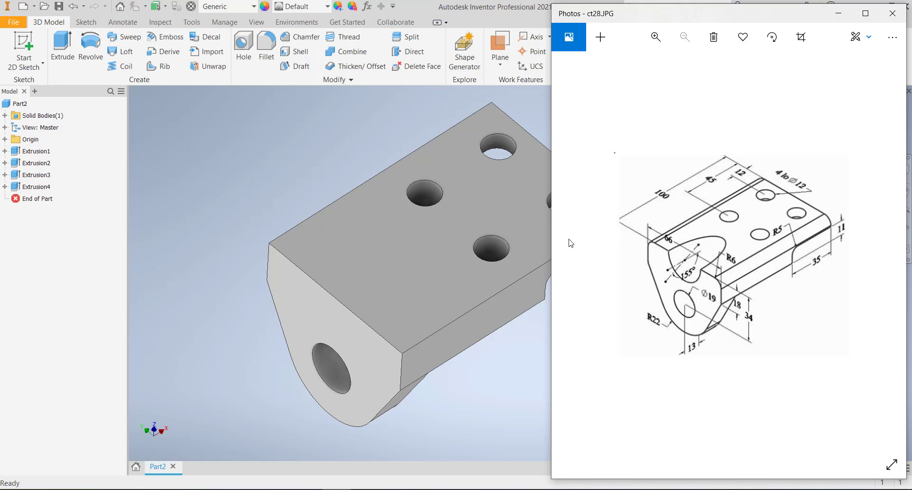
left_click(27, 46)
left_click(28, 46)
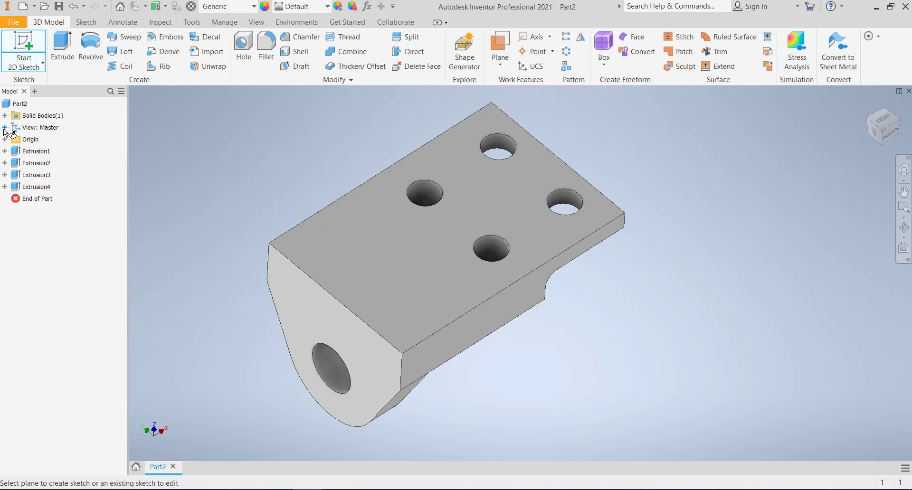
left_click(4, 139)
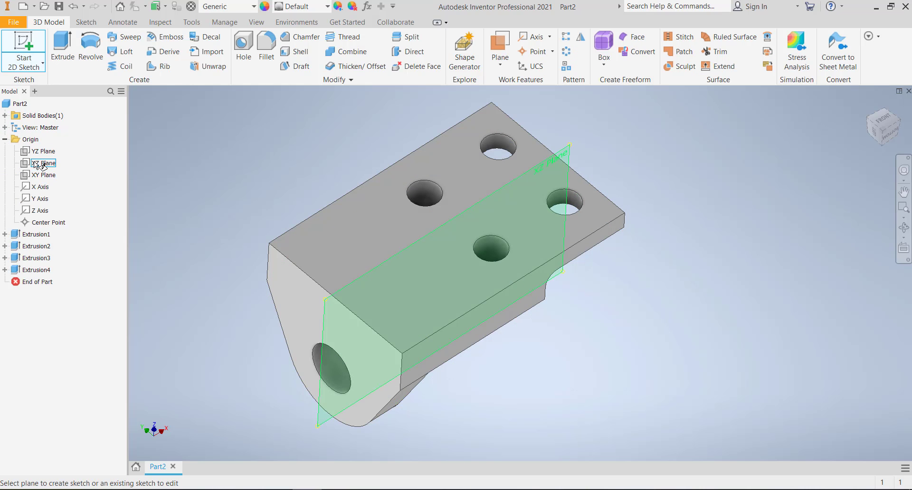
left_click(34, 163)
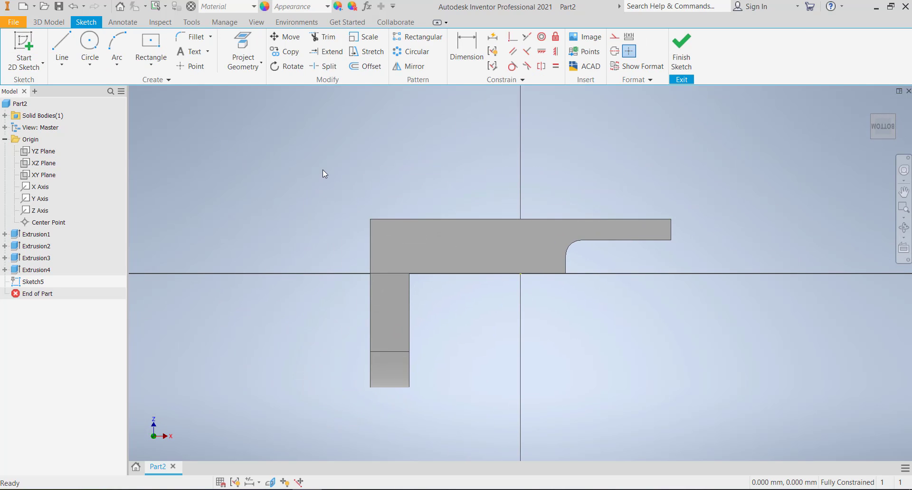
key("F7")
scroll(369, 246, "down", 3)
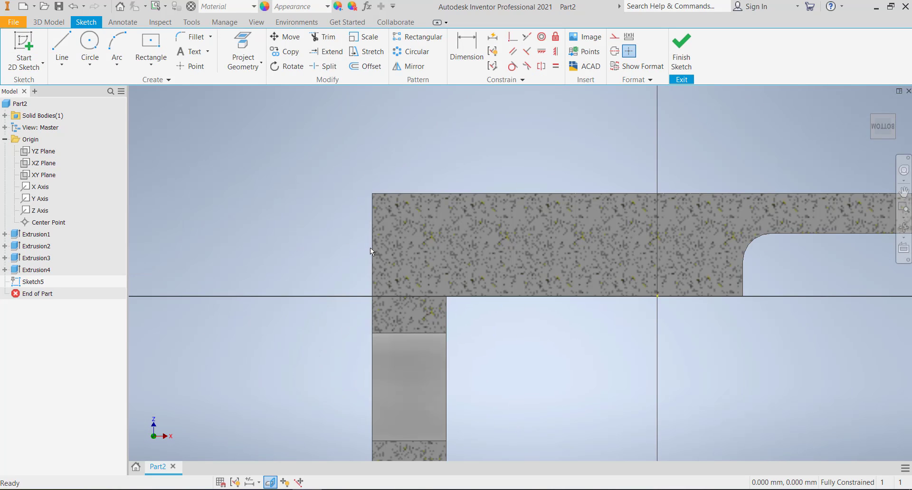
Step: Draw a construction line from the sliced block's upper outer corner, sloping down and away from the block
left_click(242, 43)
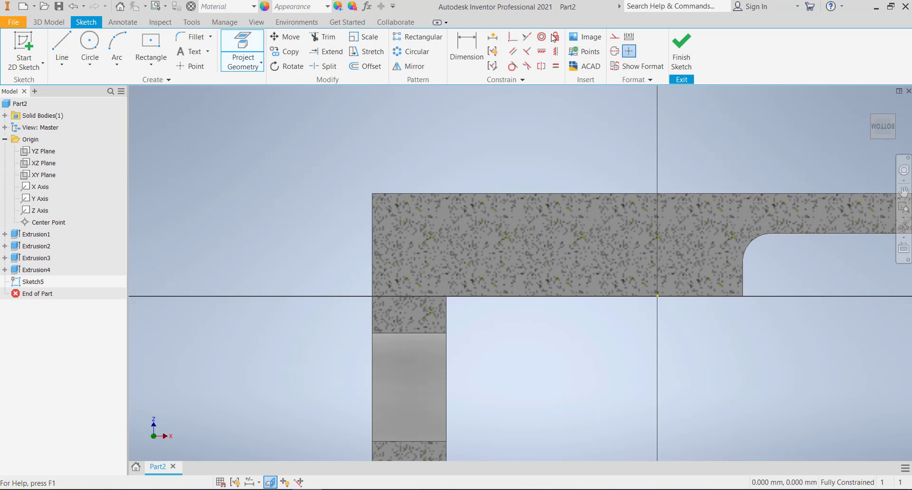
left_click(616, 38)
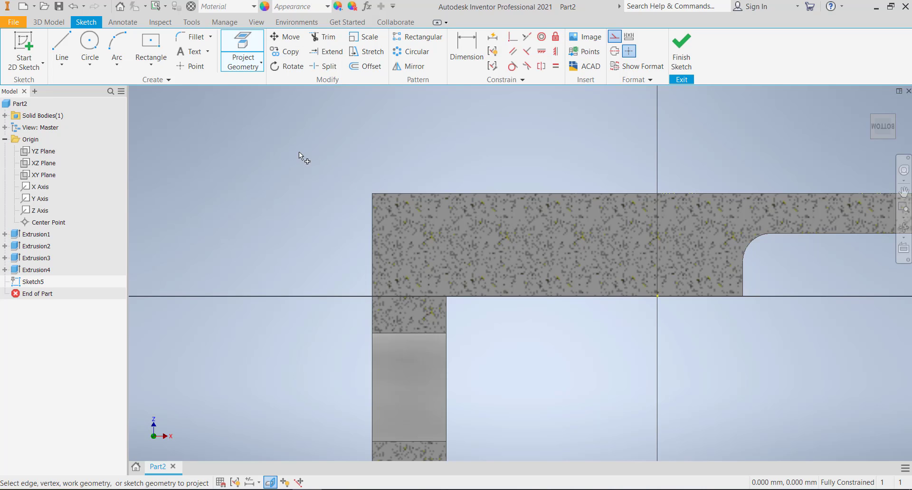
key("Escape")
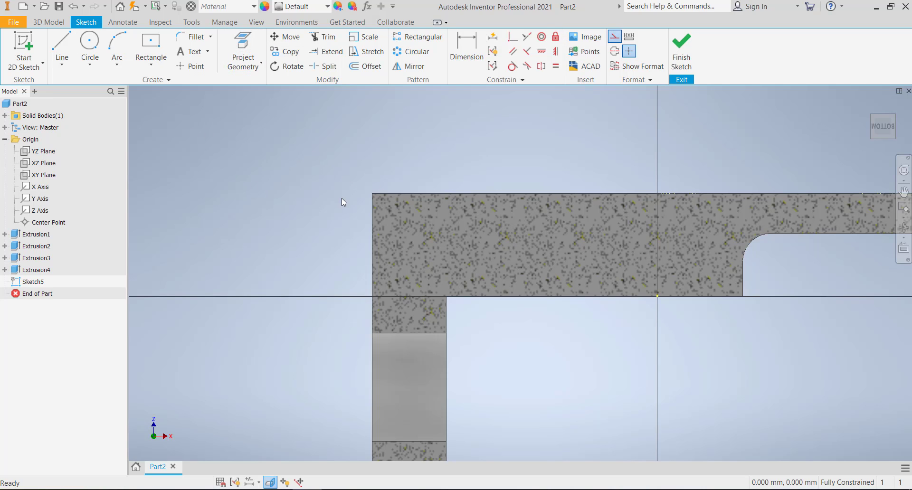
mouse_move(341, 198)
middle_mouse_down()
mouse_move(372, 264)
mouse_move(421, 267)
middle_mouse_up()
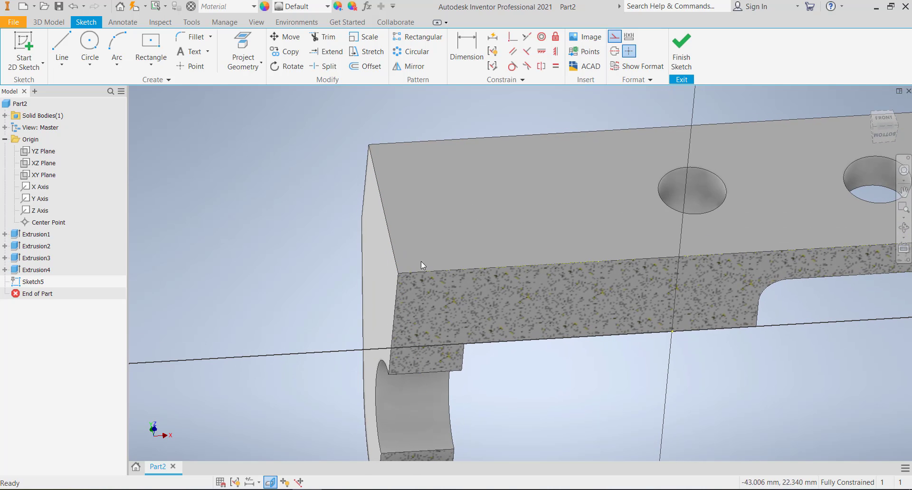
key("l")
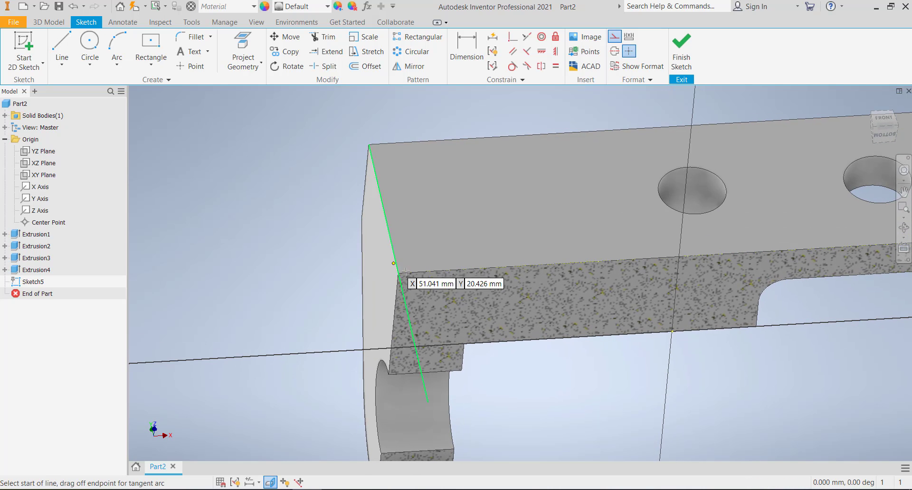
left_click(399, 274)
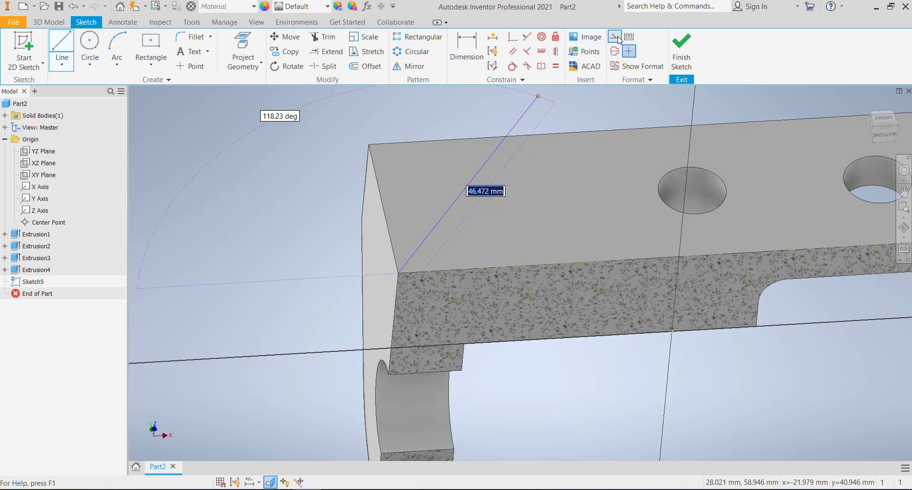
left_click(264, 379)
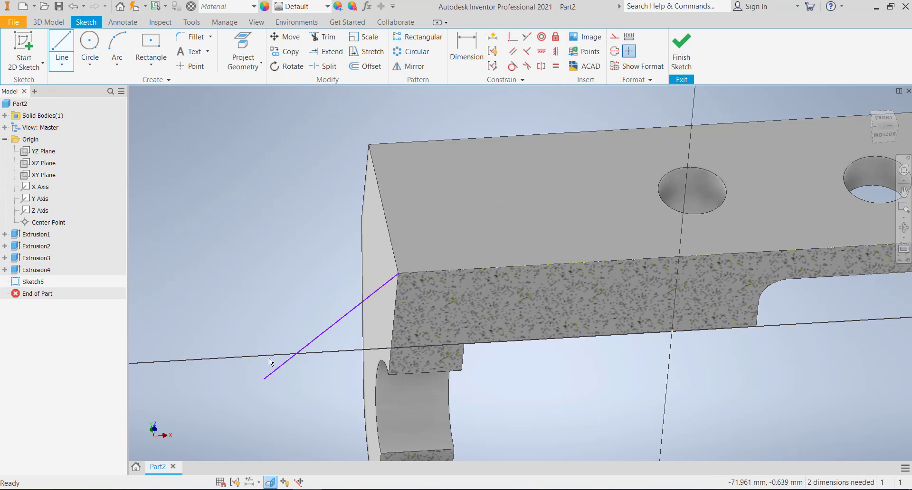
key("Escape")
left_click(614, 36)
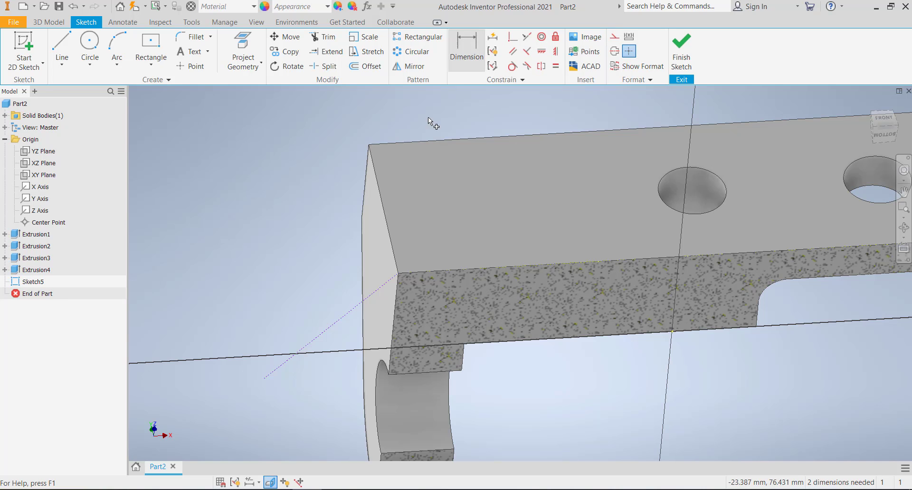
Step: Dimension the angle between the block's upper edge and the sloping construction line as 135 degrees
key("d")
left_click(431, 273)
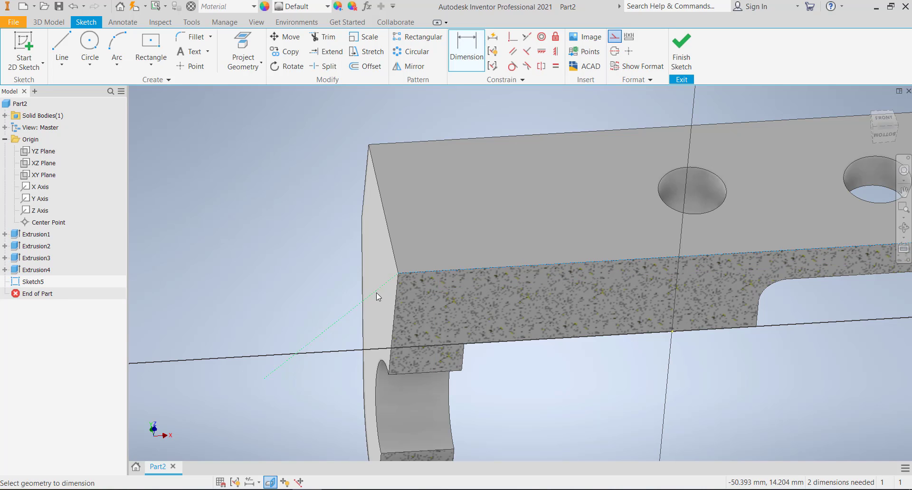
left_click(378, 290)
left_click(381, 319)
type("13")
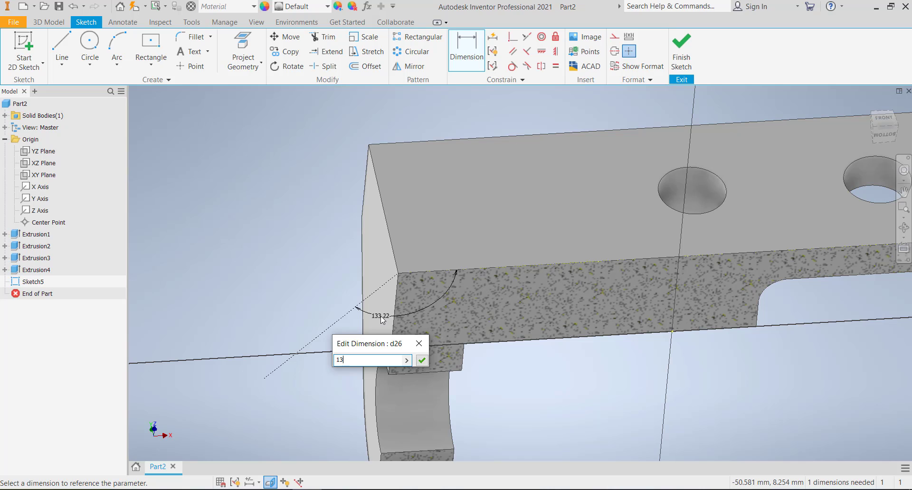
type("5")
key("Return")
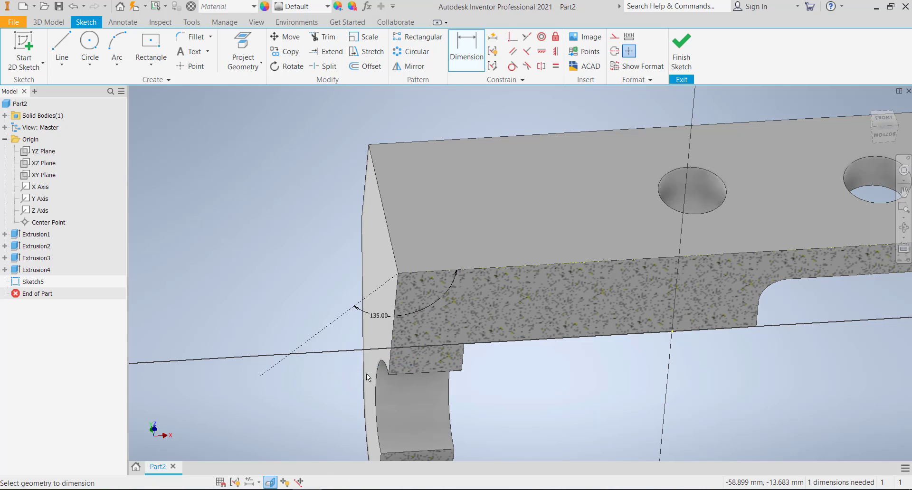
Step: Consult the ct28.JPG drawing and draw a three-point rectangle about 12.2 mm wide, with one long side along the construction line, extending into the block
mouse_move(307, 489)
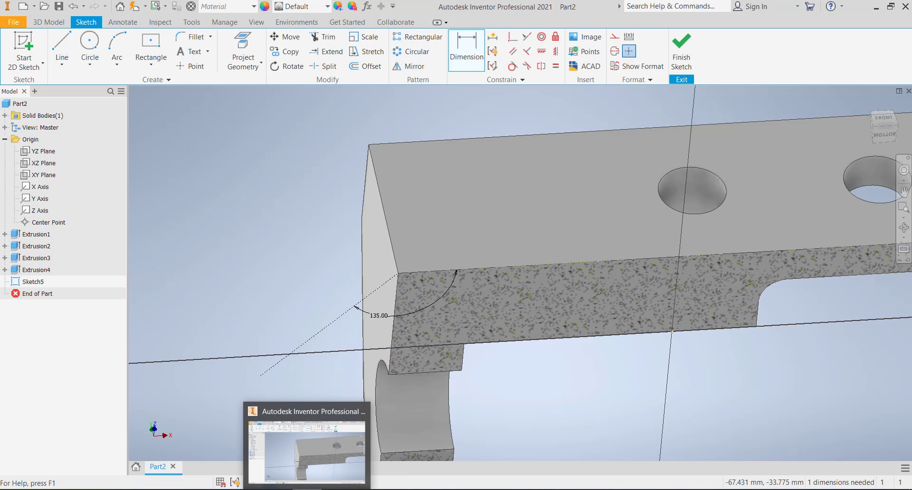
left_click(336, 489)
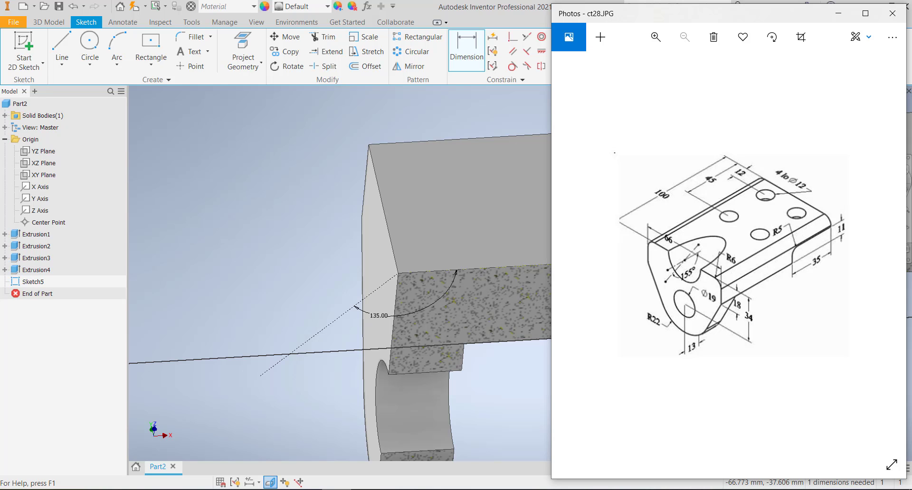
left_click(307, 489)
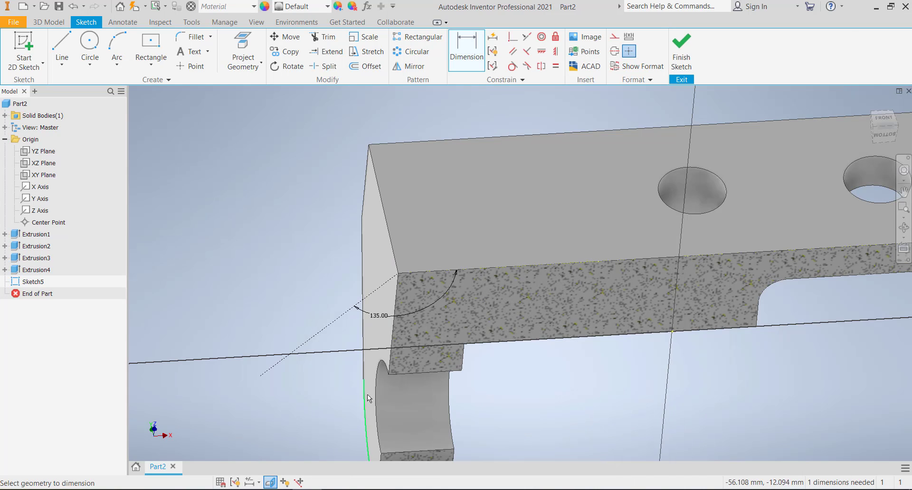
middle_click_drag(366, 409, 389, 362)
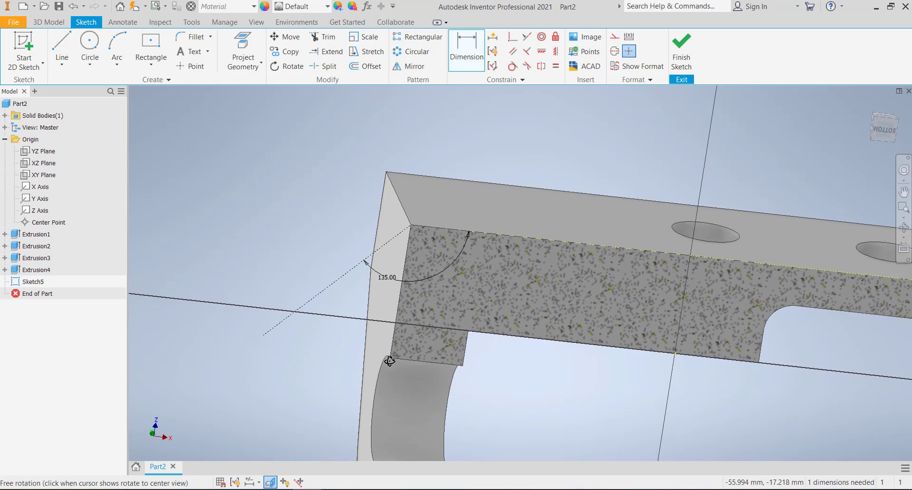
scroll(432, 304, "down", 3)
key("l")
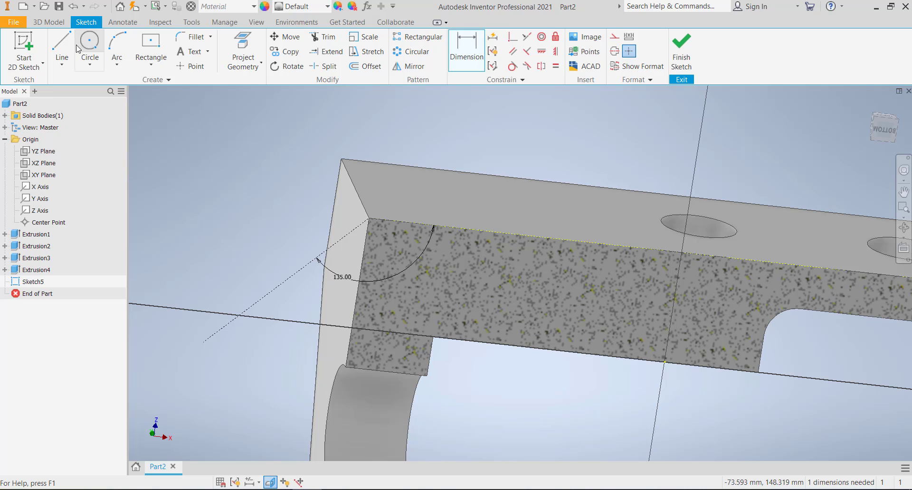
left_click(151, 64)
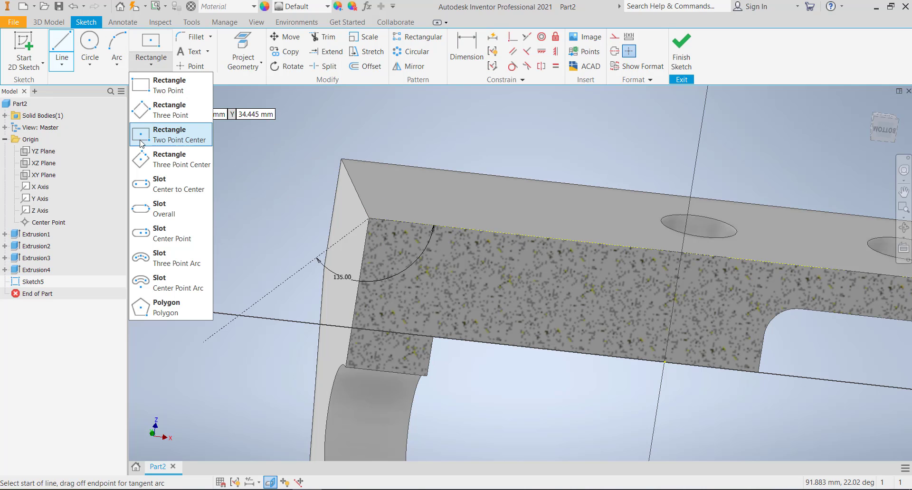
left_click(147, 110)
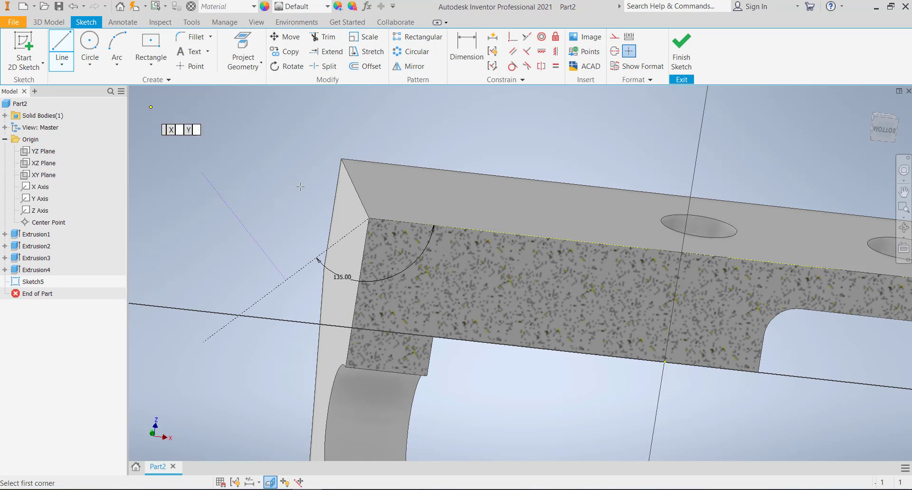
left_click(298, 271)
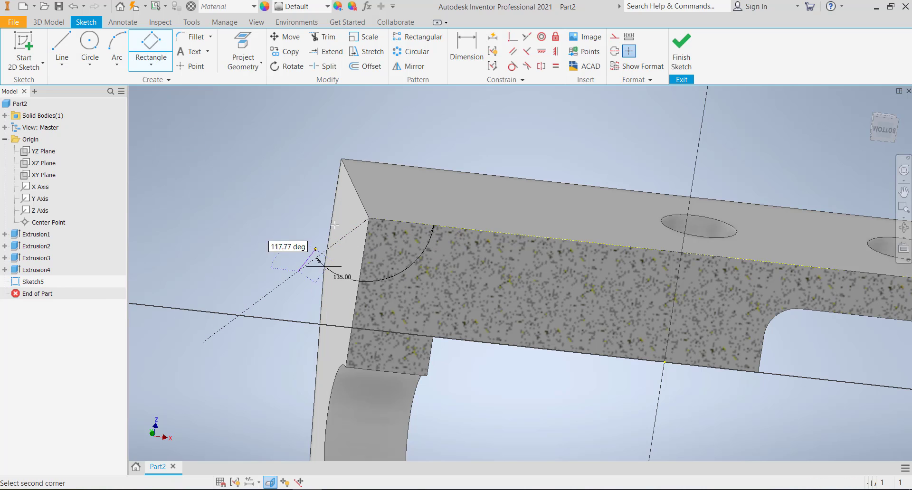
left_click(448, 160)
left_click(494, 217)
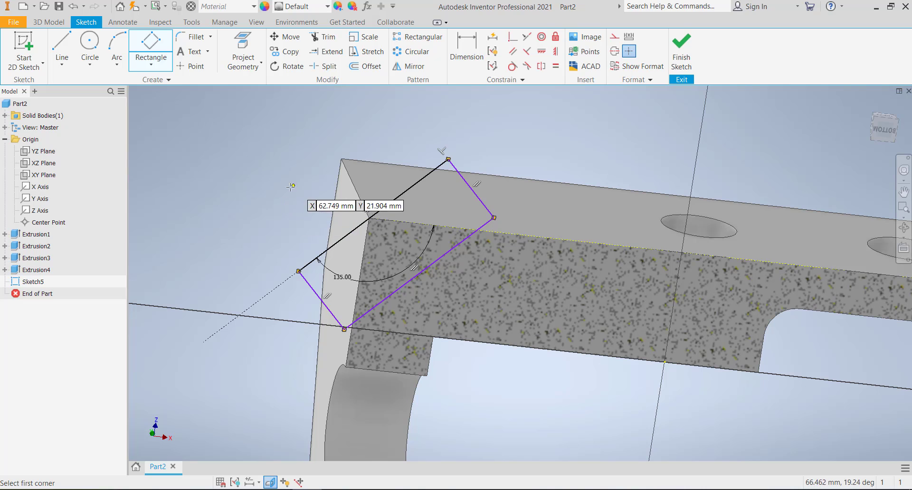
Step: Dimension the distance between the tilted rectangle's two long sides as 11 mm
key("d")
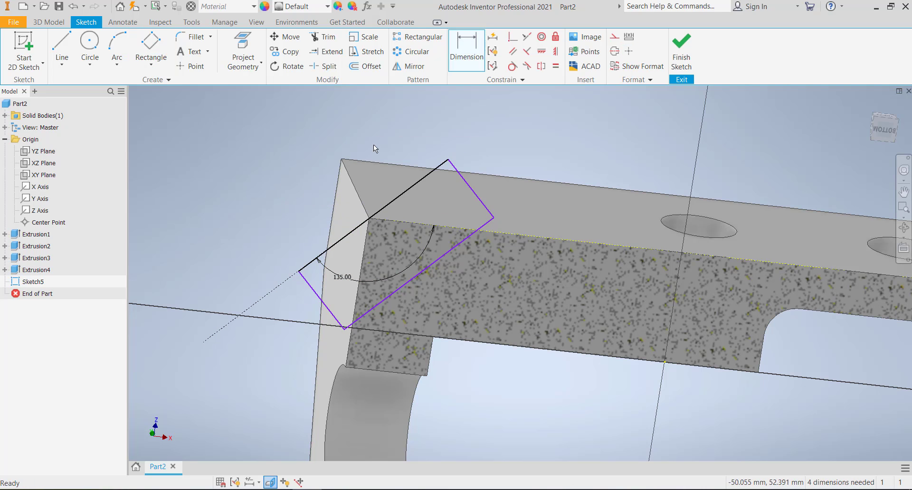
left_click(463, 239)
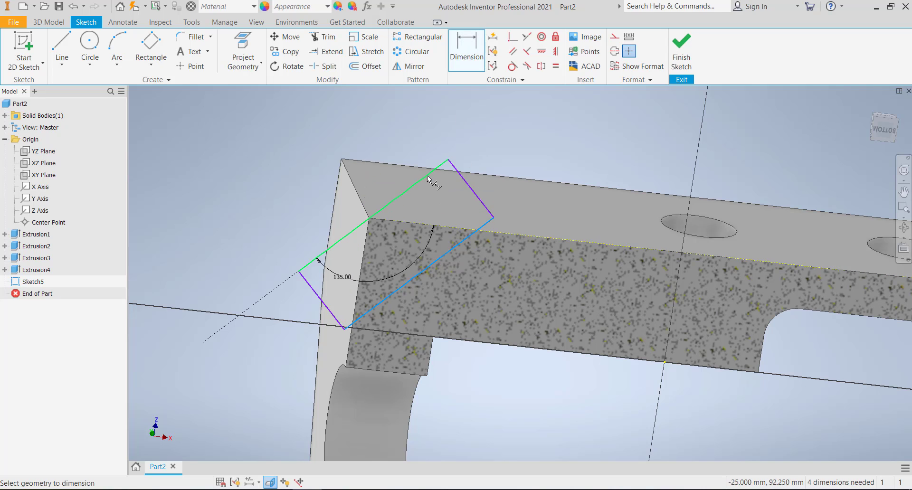
left_click(429, 175)
left_click(507, 157)
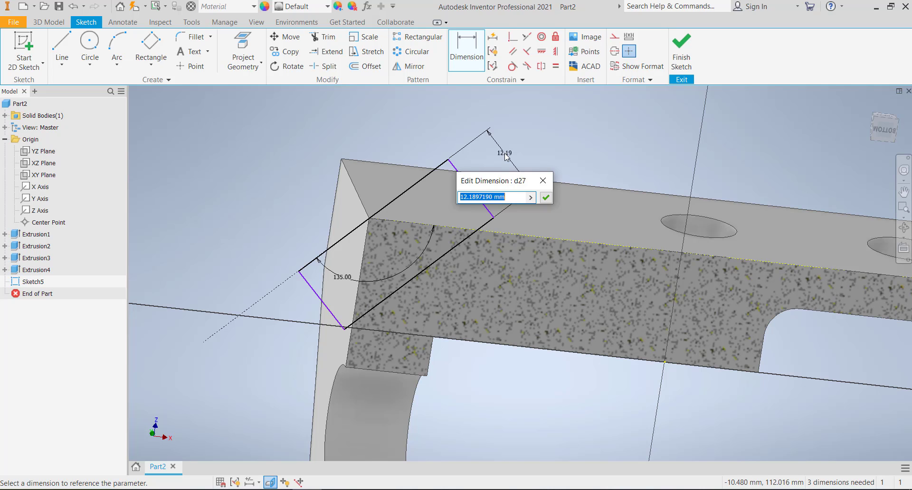
type("11")
key("Return")
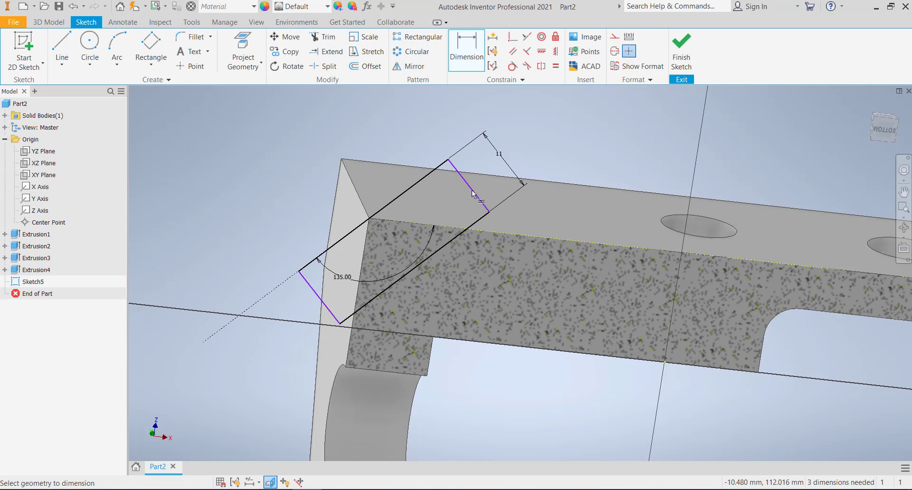
scroll(472, 193, "down", 2)
mouse_move(449, 248)
middle_mouse_down("shift")
mouse_move(446, 301)
mouse_move(444, 257)
mouse_move(480, 228)
mouse_move(505, 226)
mouse_move(451, 240)
middle_mouse_up("shift")
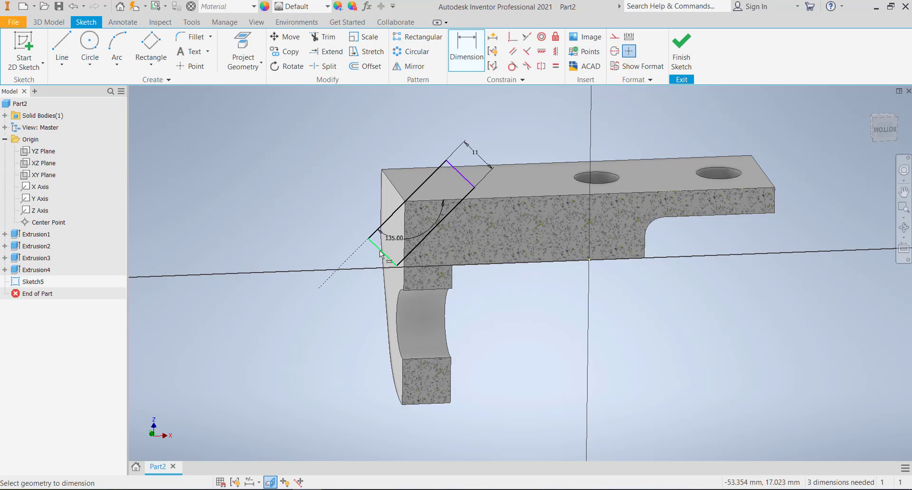
key("Escape")
left_click_drag(465, 168, 479, 155)
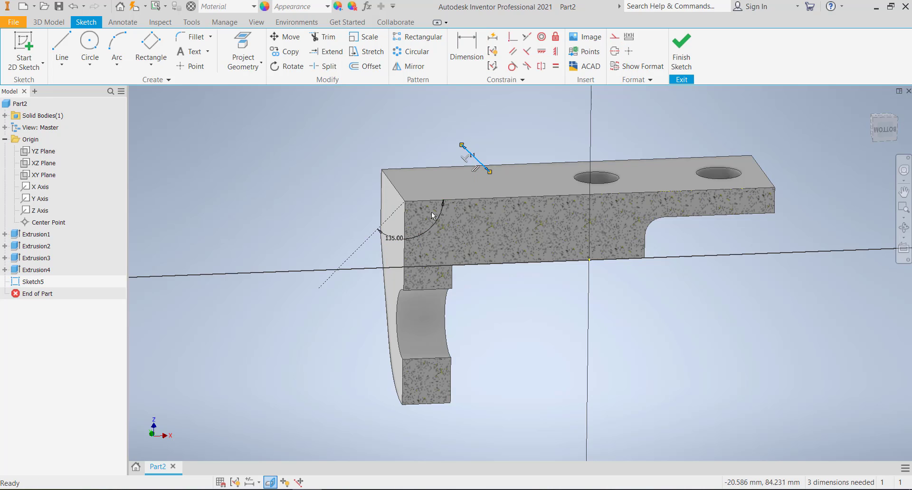
key("ctrl+z")
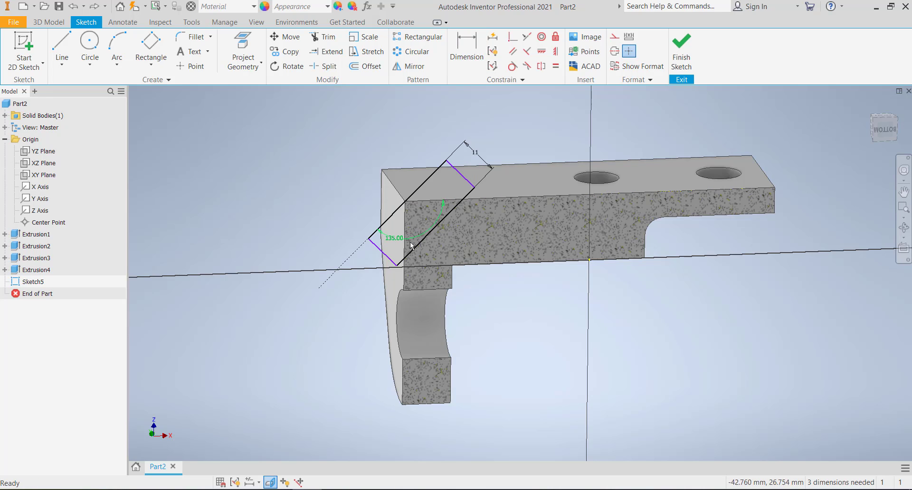
Step: Finish the sketch and revolve the rectangle a full 360 degrees as a cut about its long side on the construction line
left_click(681, 53)
middle_click_drag(369, 207, 382, 220, "shift")
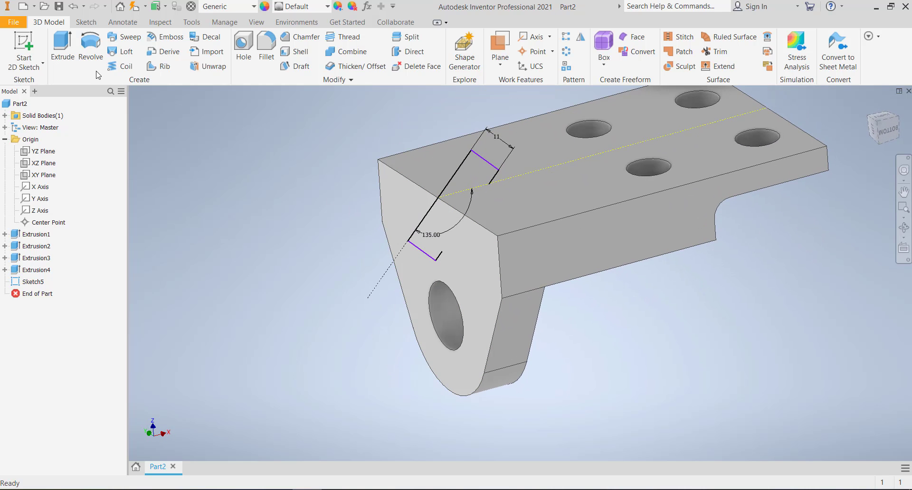
left_click(87, 48)
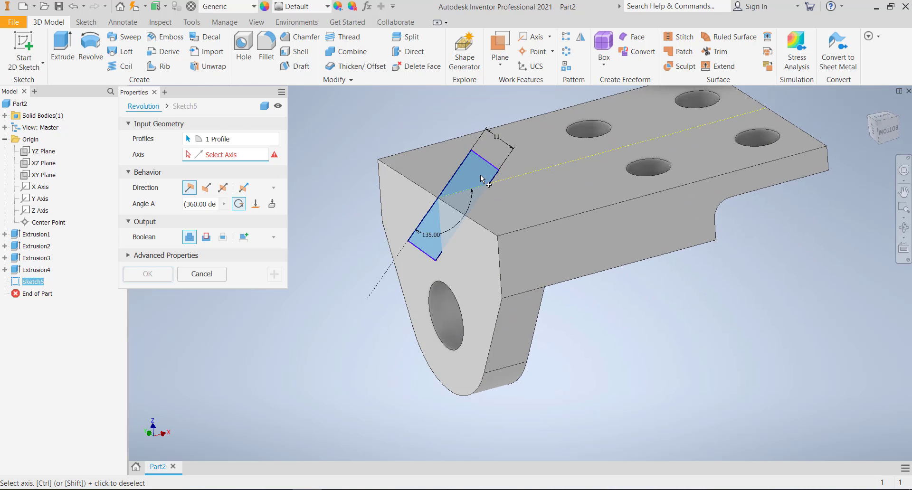
left_click(463, 161)
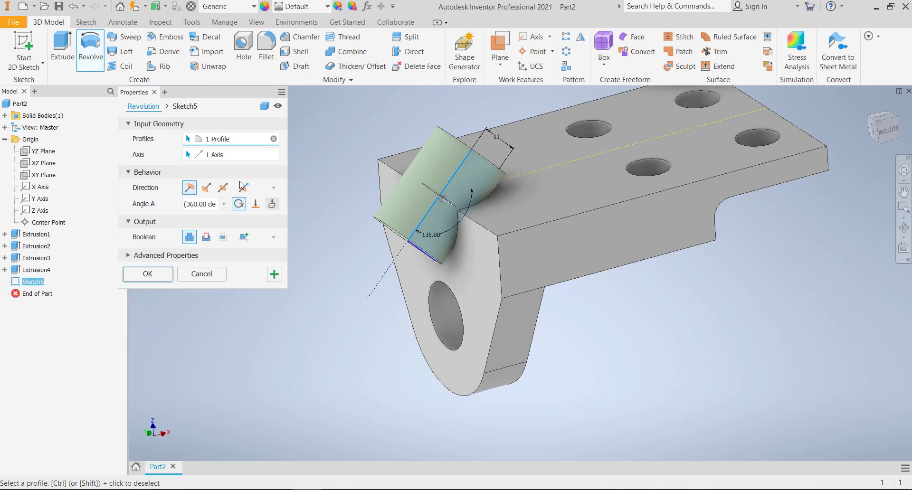
left_click(206, 236)
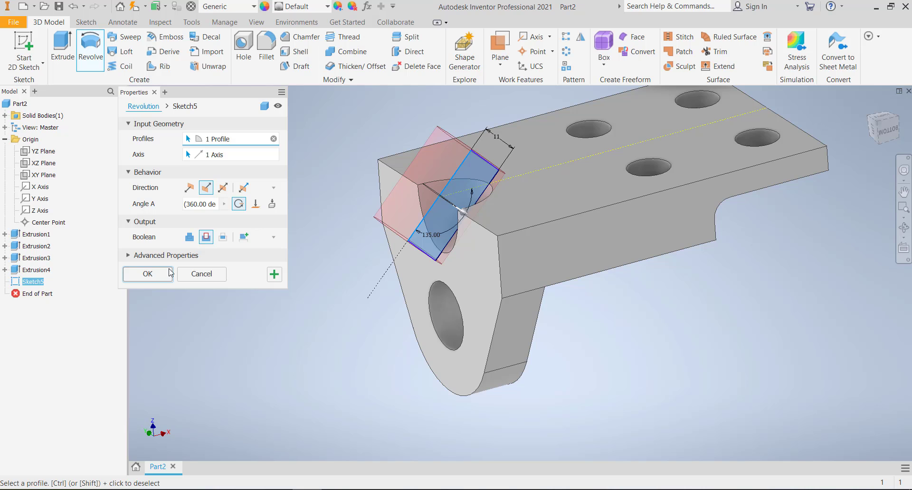
left_click(148, 274)
mouse_move(265, 259)
middle_mouse_down("shift")
mouse_move(319, 275)
mouse_move(298, 269)
mouse_move(287, 247)
mouse_move(264, 264)
middle_mouse_up("shift")
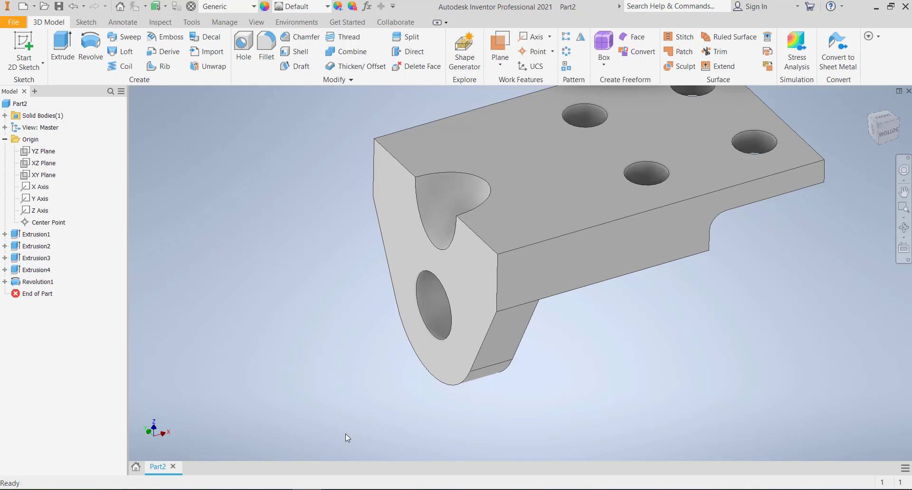
Step: Consult the ct28.JPG drawing, reopen the revolved cut's sketch and set the sloping construction line's angle to 155 degrees
left_click(336, 489)
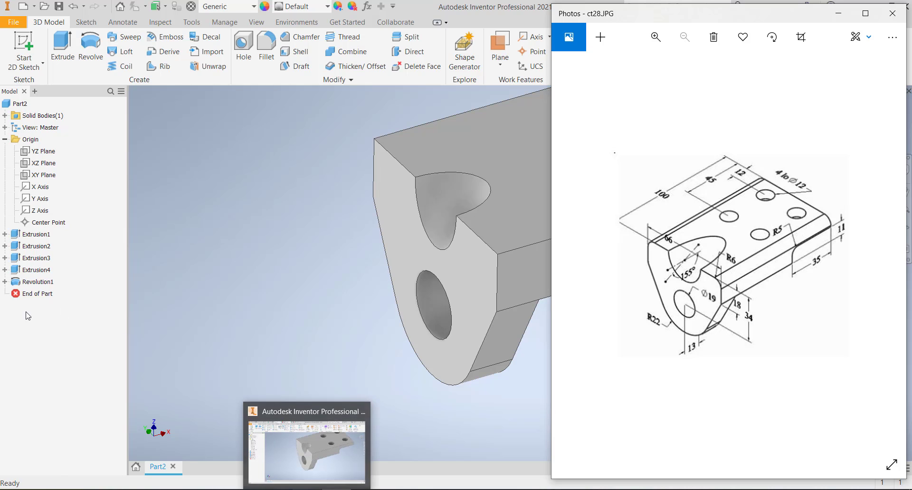
left_click(5, 281)
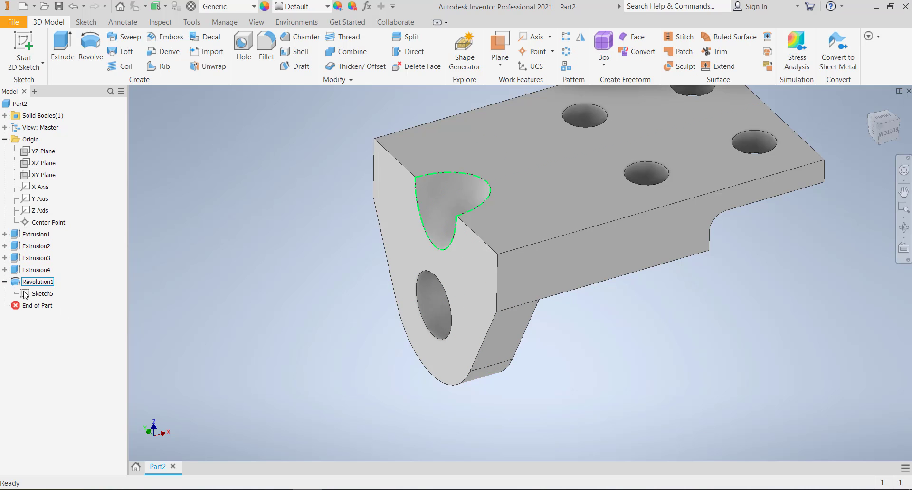
left_click(39, 294)
right_click(43, 296)
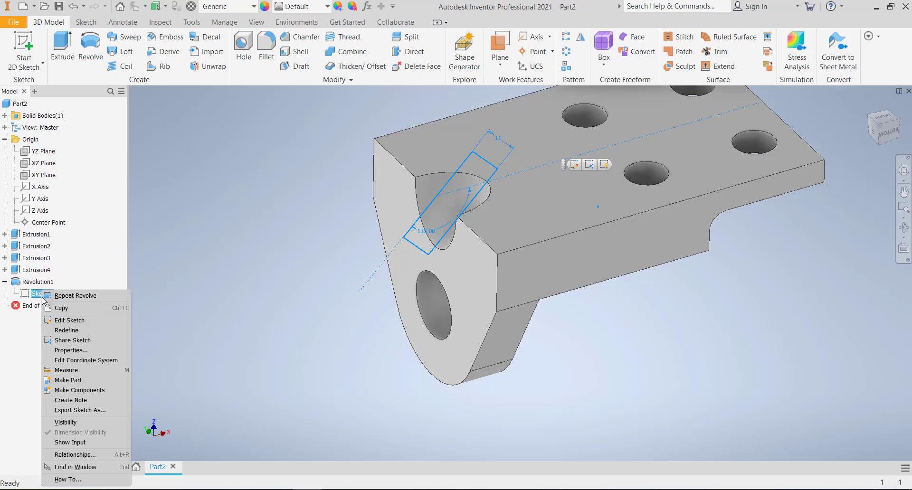
left_click(59, 321)
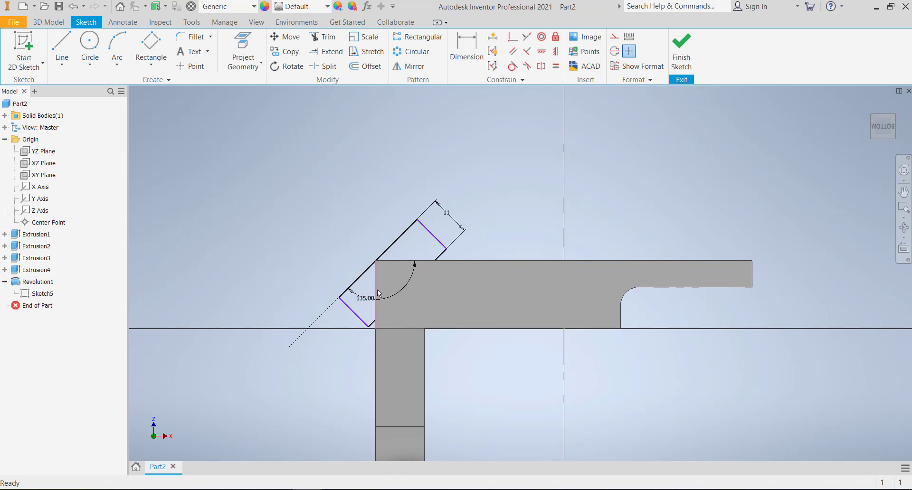
double_click(371, 301)
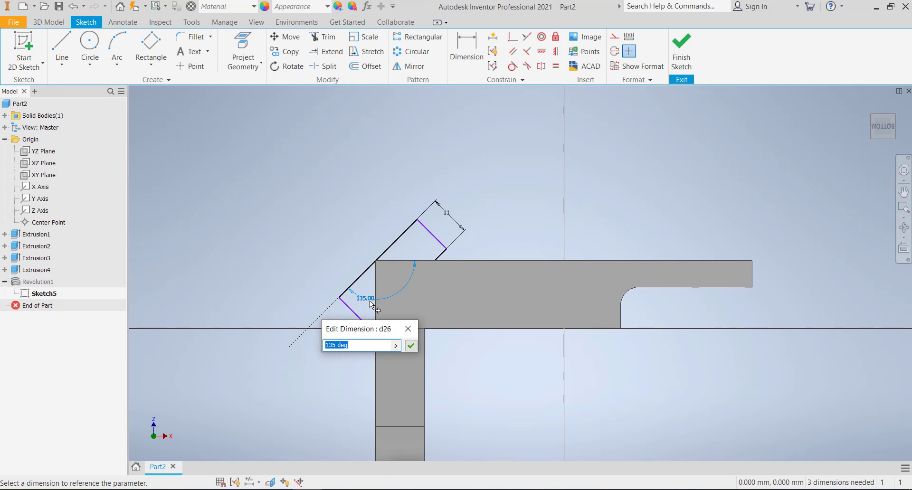
type("155")
key("Return")
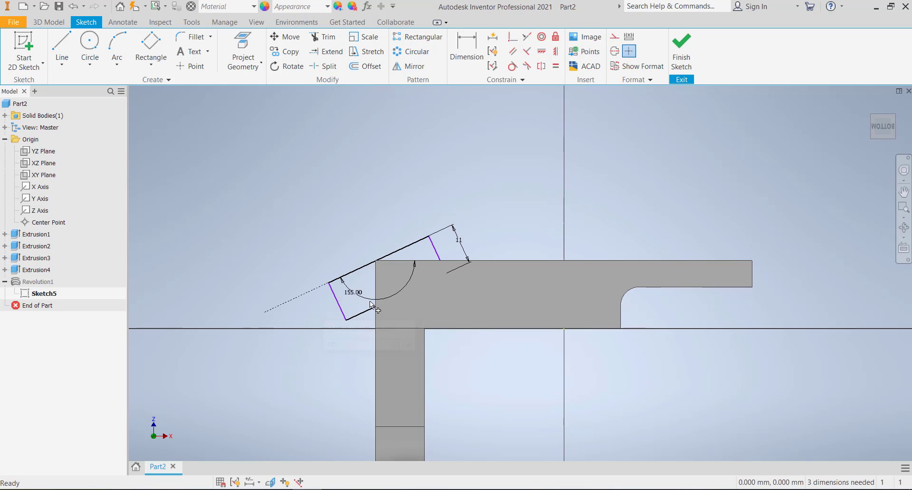
middle_click_drag(335, 288, 347, 303, "shift")
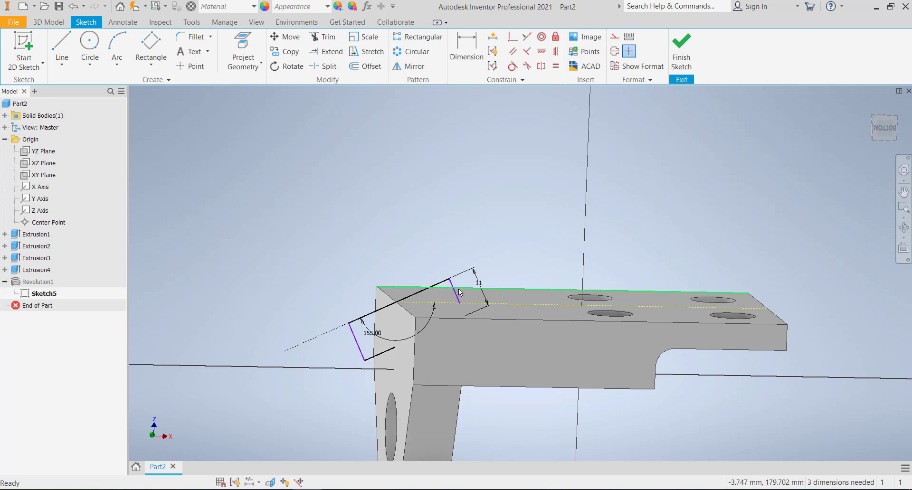
left_click_drag(462, 298, 502, 273)
key("Escape")
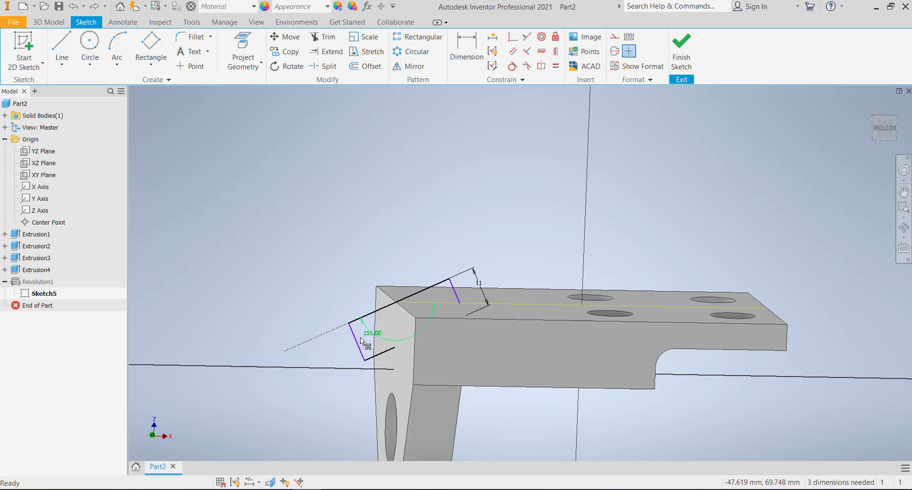
left_click(356, 341)
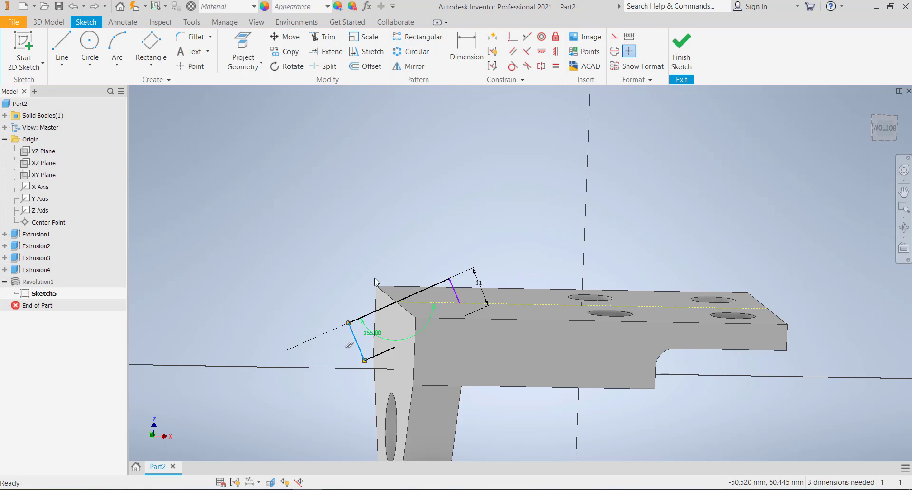
left_click(552, 40)
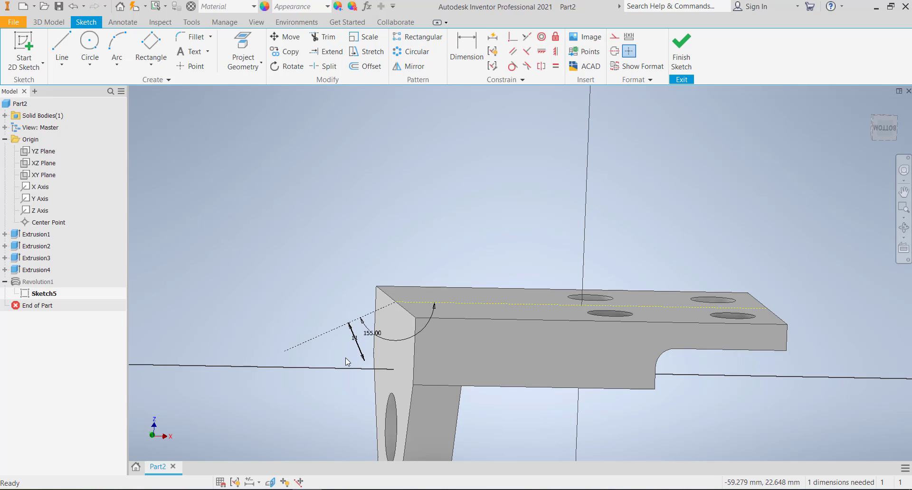
scroll(345, 355, "down", 3)
mouse_move(346, 352)
middle_mouse_down()
mouse_move(392, 305)
mouse_move(389, 334)
mouse_move(400, 293)
mouse_move(397, 319)
mouse_move(418, 275)
mouse_move(407, 332)
middle_mouse_up()
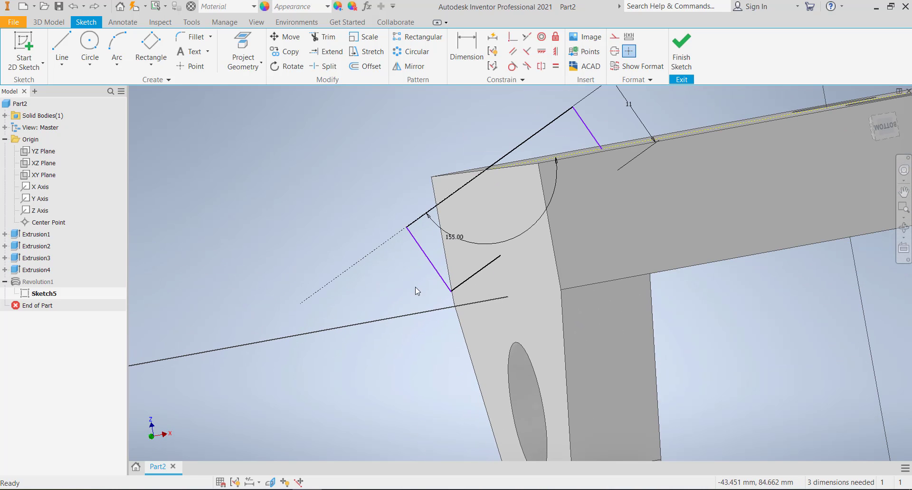
scroll(419, 221, "up", 3)
scroll(440, 198, "down", 3)
left_click_drag(390, 260, 410, 258)
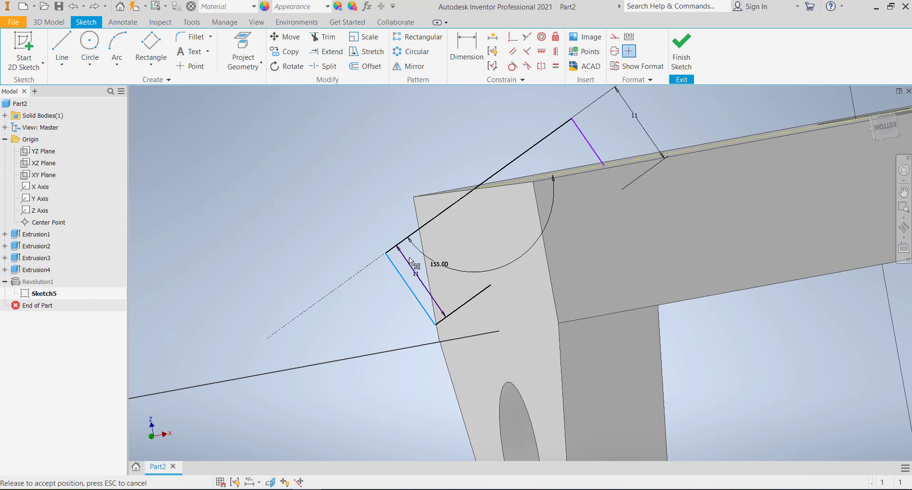
key("Escape")
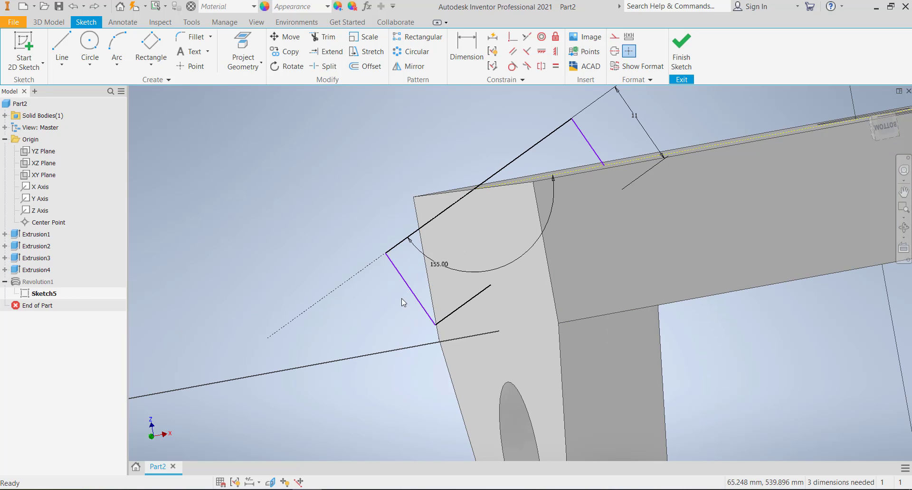
Step: Add an aligned dimension to the tilted rectangle's long side on the construction line and set it to 50 mm
scroll(391, 310, "up", 3)
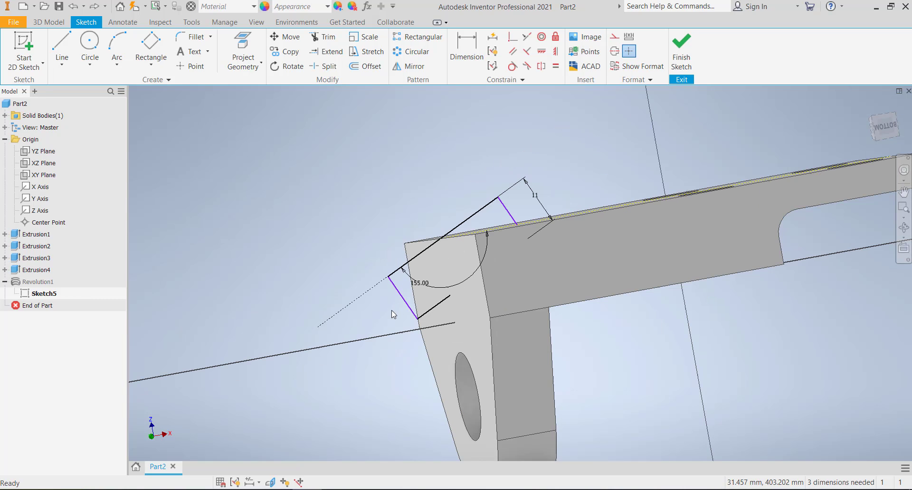
left_click(458, 46)
left_click(491, 203)
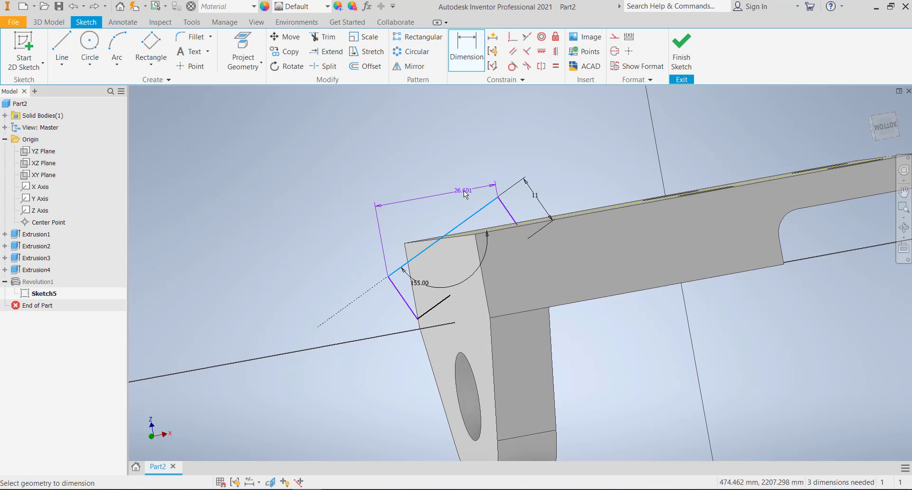
right_click(463, 177)
left_click(455, 216)
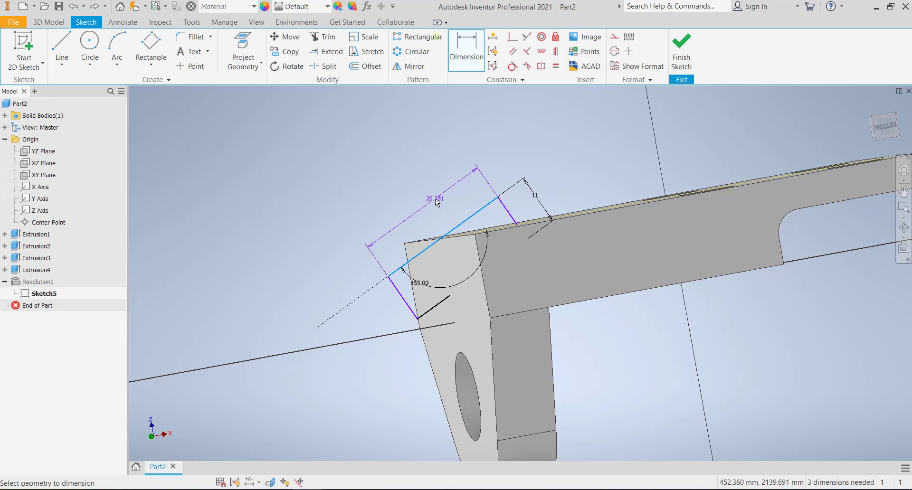
left_click(435, 200)
type("5")
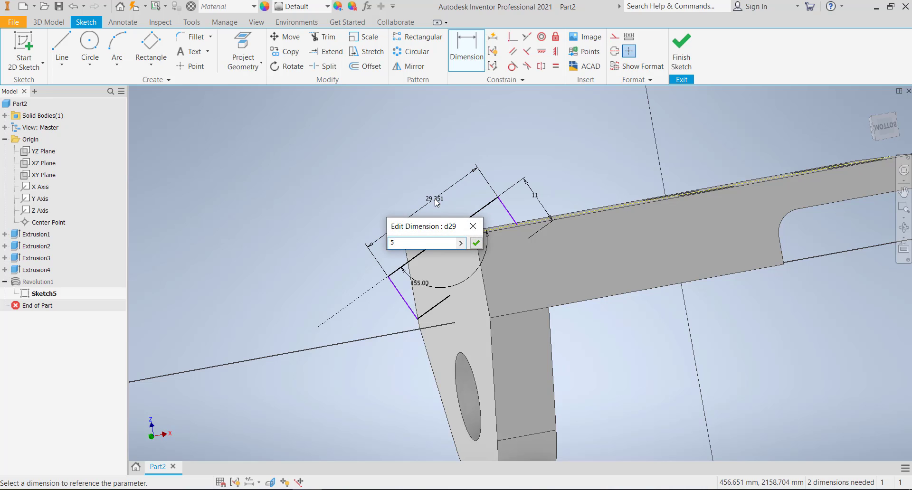
type("0")
key("Return")
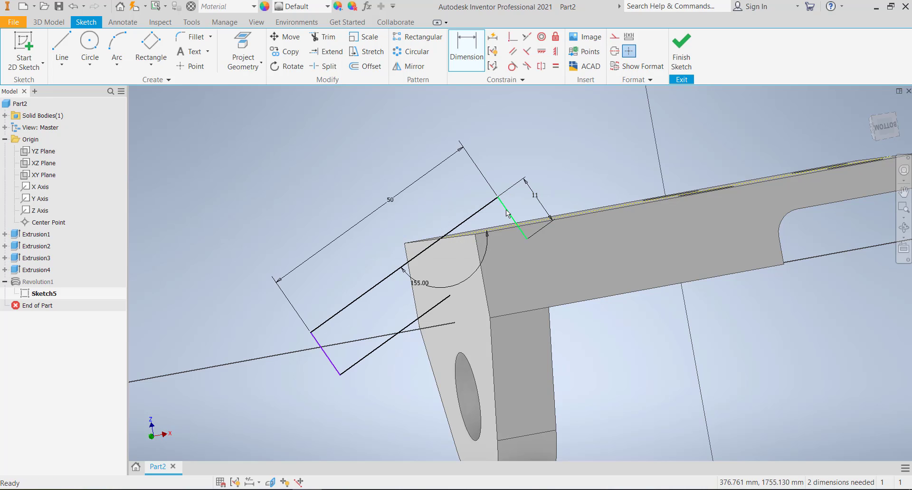
Step: Slide the tilted rectangle along the construction line farther over the block and finish the sketch to update the revolved cut
mouse_move(507, 214)
left_mouse_down()
mouse_move(544, 193)
mouse_move(501, 204)
mouse_move(565, 151)
left_mouse_up()
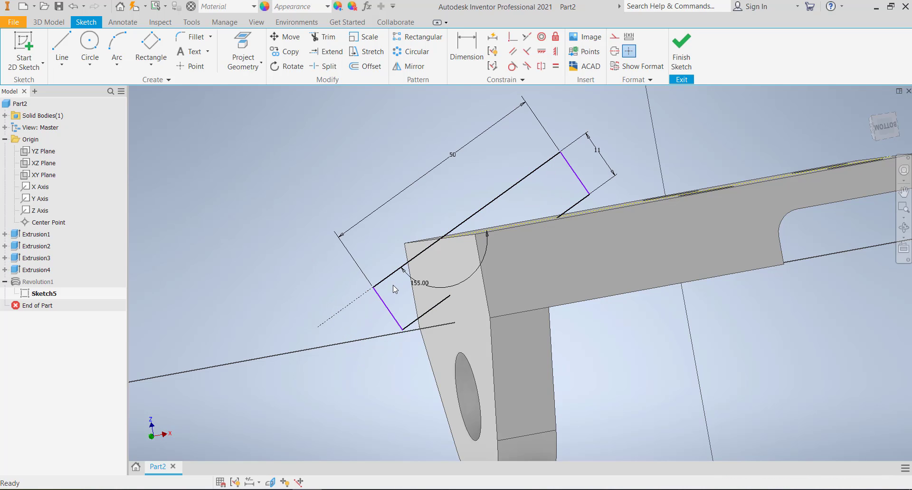
middle_click_drag(401, 309, 415, 318, "shift")
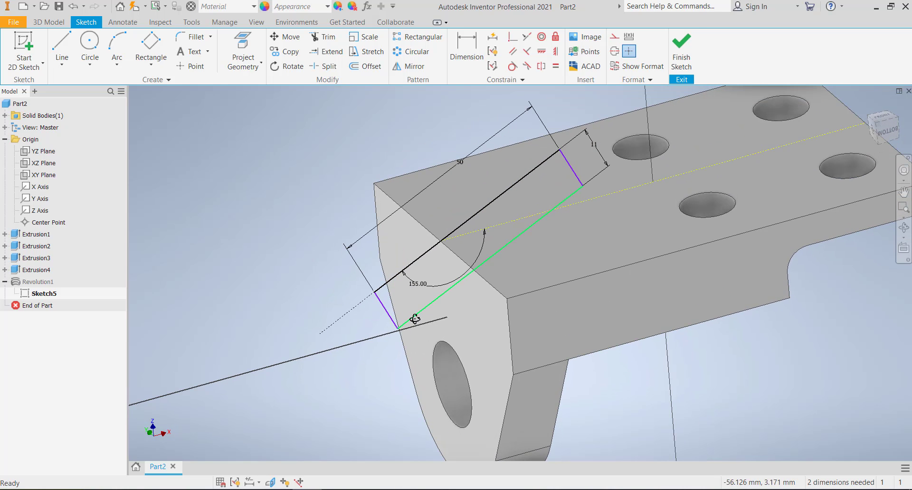
left_click(682, 49)
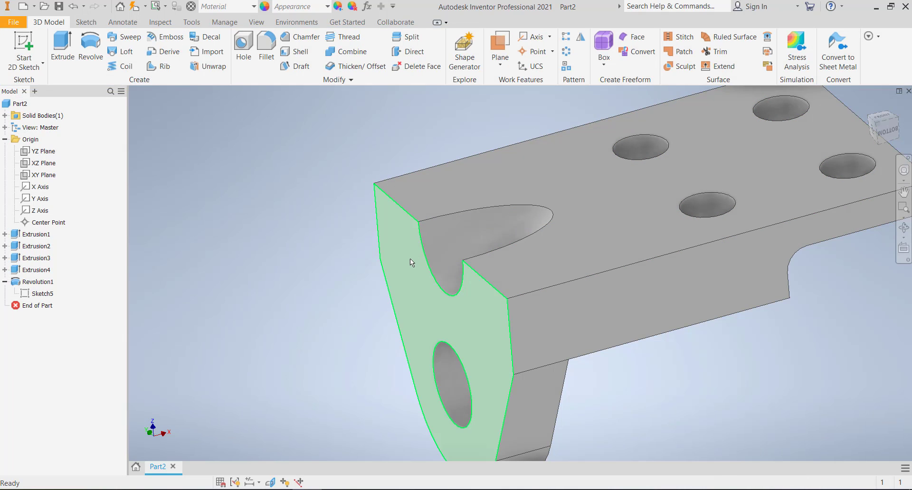
middle_click_drag(411, 262, 456, 380, "shift")
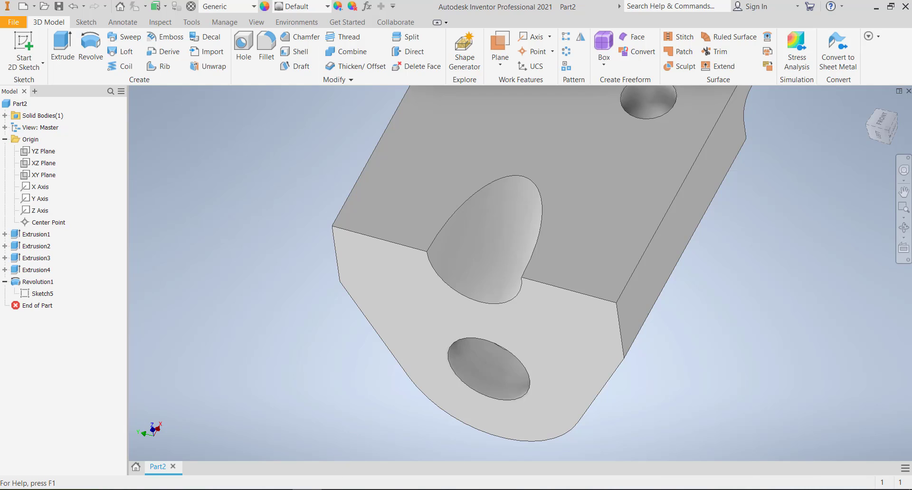
Step: Consult the ct28.JPG drawing, reopen the revolved cut's sketch and set the tilted rectangle's width to 15 mm
left_click(336, 489)
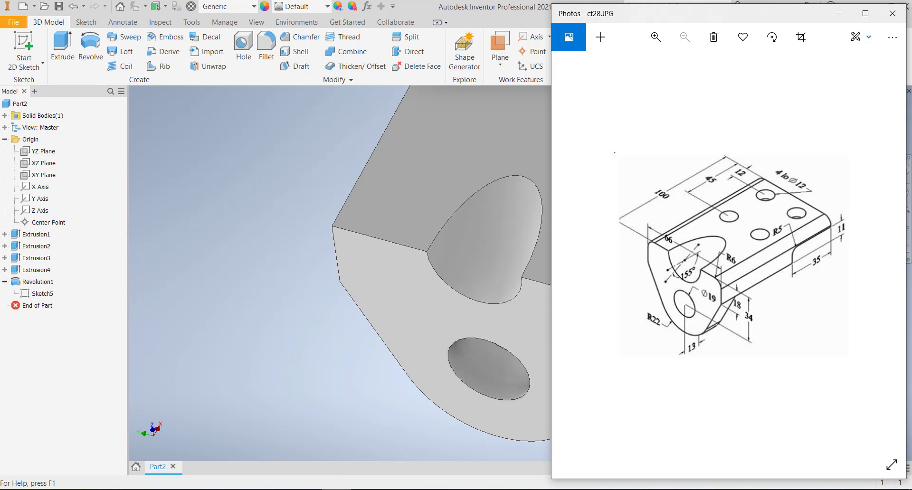
left_click(336, 489)
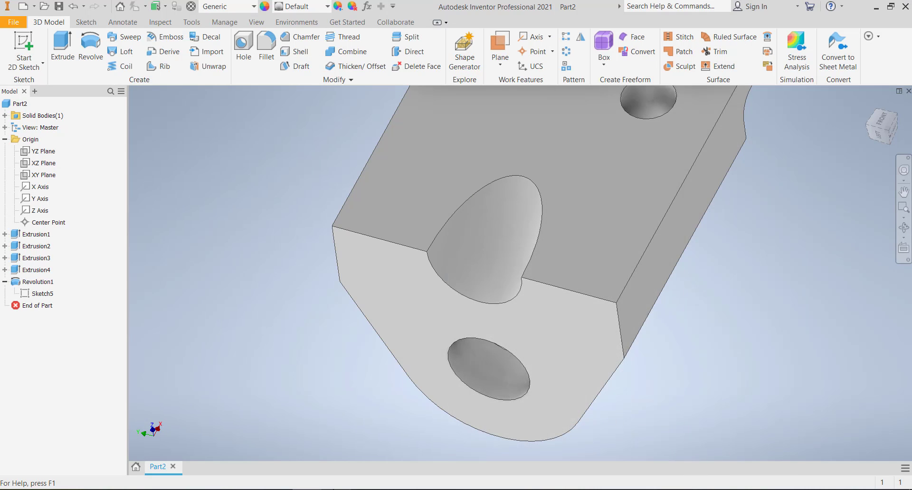
left_click(38, 294)
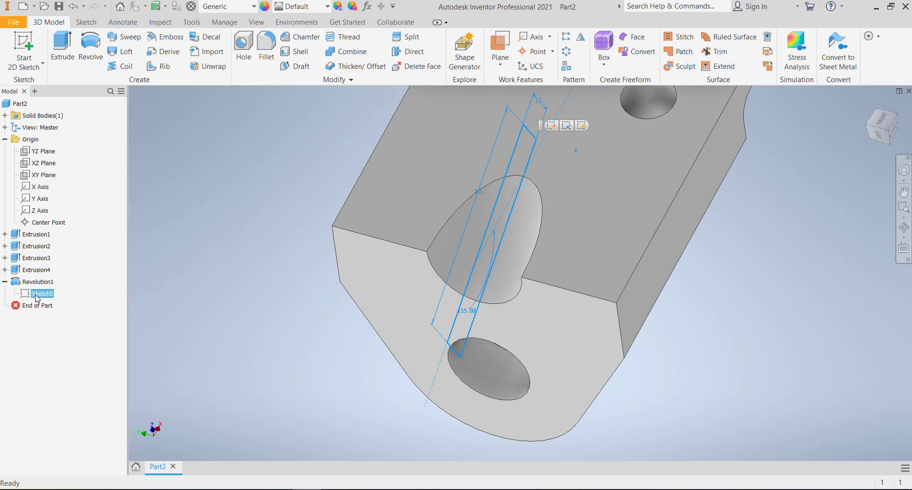
right_click(35, 291)
left_click(58, 320)
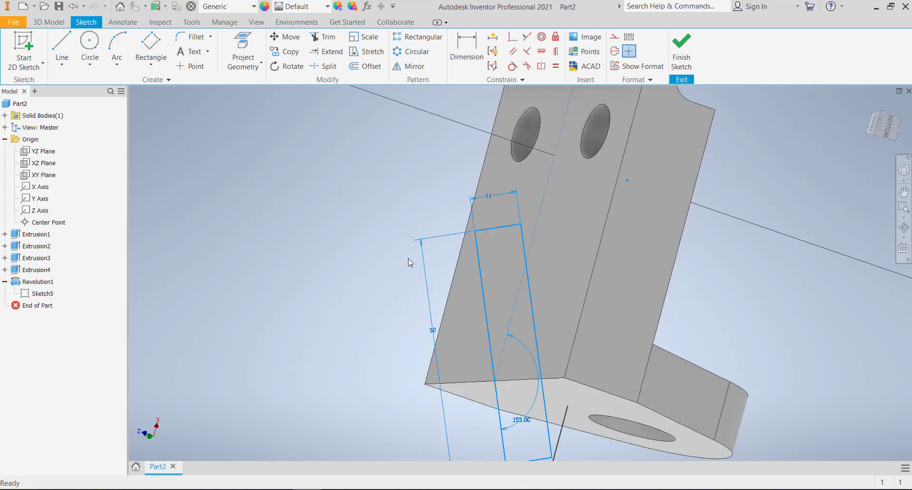
scroll(482, 269, "down", 5)
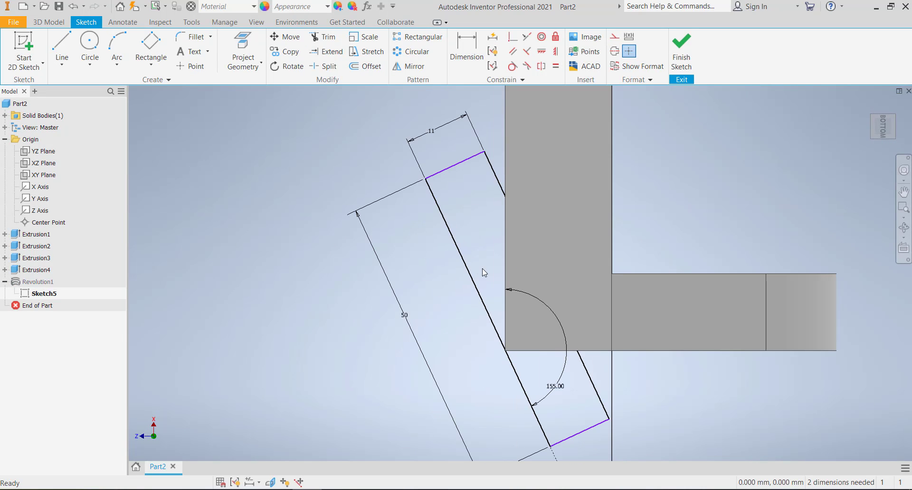
double_click(440, 133)
type("1")
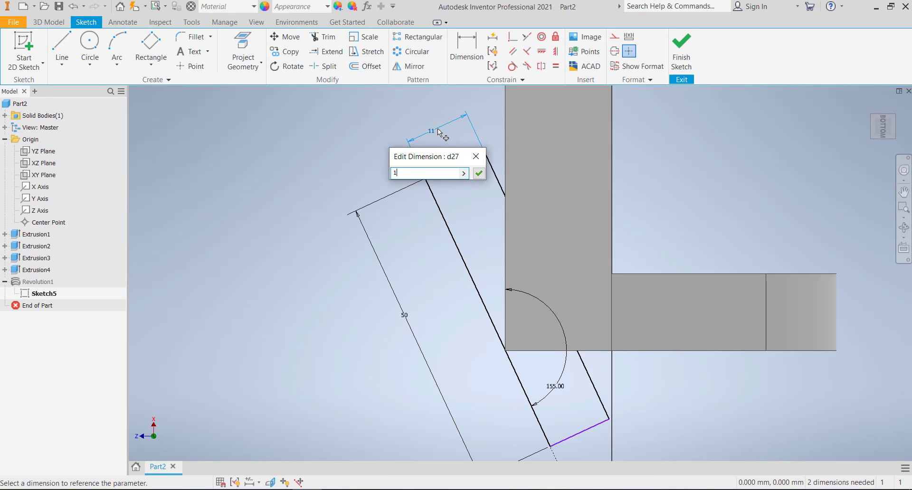
type("5")
key("Return")
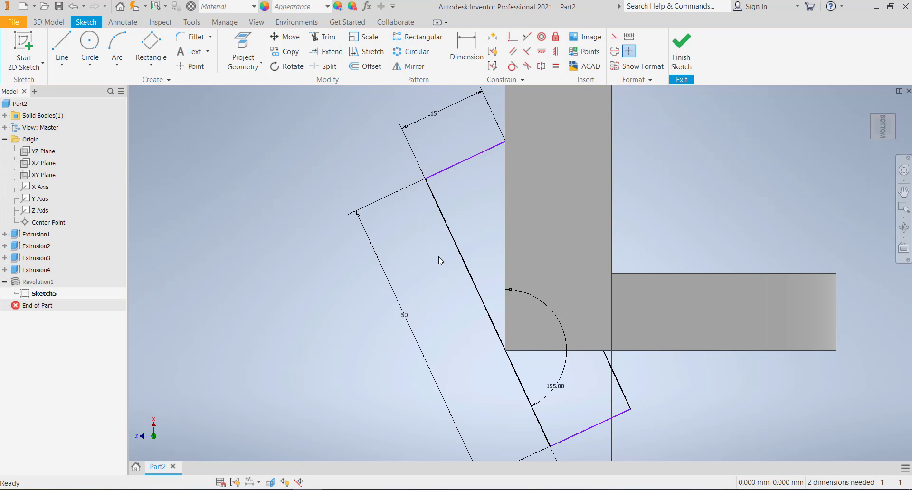
Step: Compare the widened rectangle with the ct28.JPG drawing and finish the sketch to update the revolved cut
mouse_move(439, 274)
middle_mouse_down("shift")
mouse_move(458, 201)
mouse_move(374, 373)
middle_mouse_up("shift")
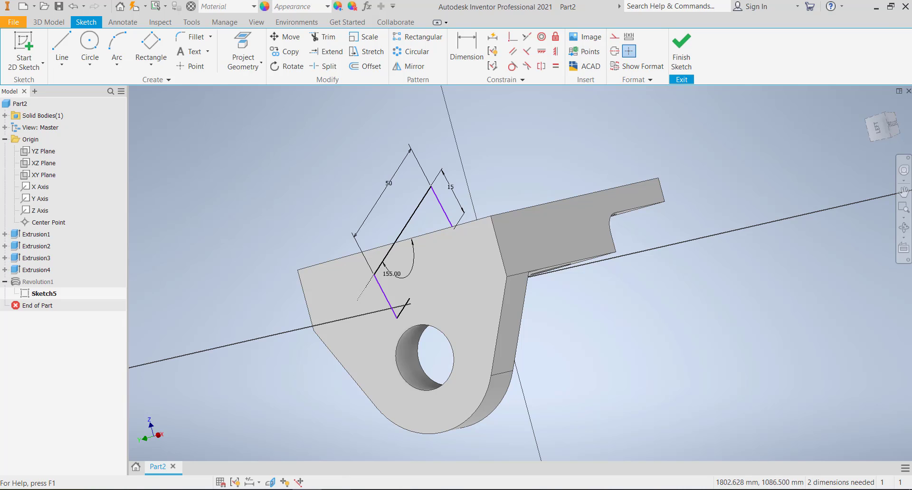
key("alt+Tab")
key("alt+Tab")
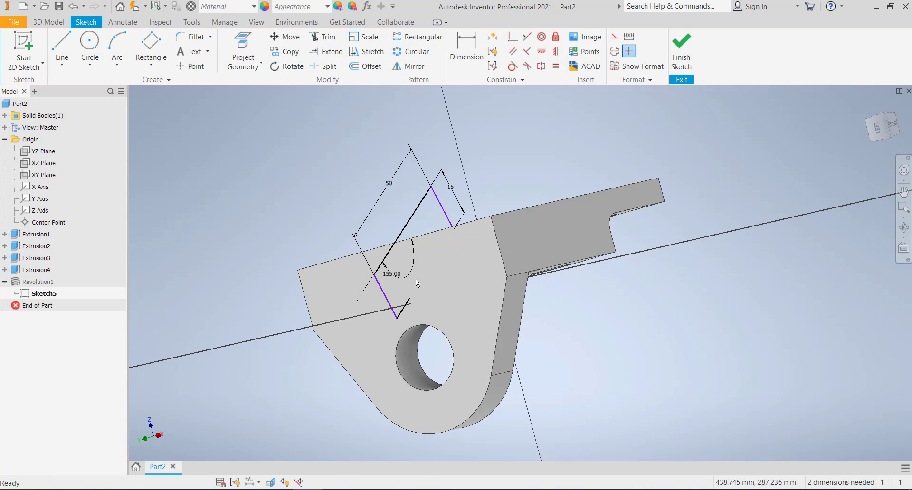
left_click(681, 52)
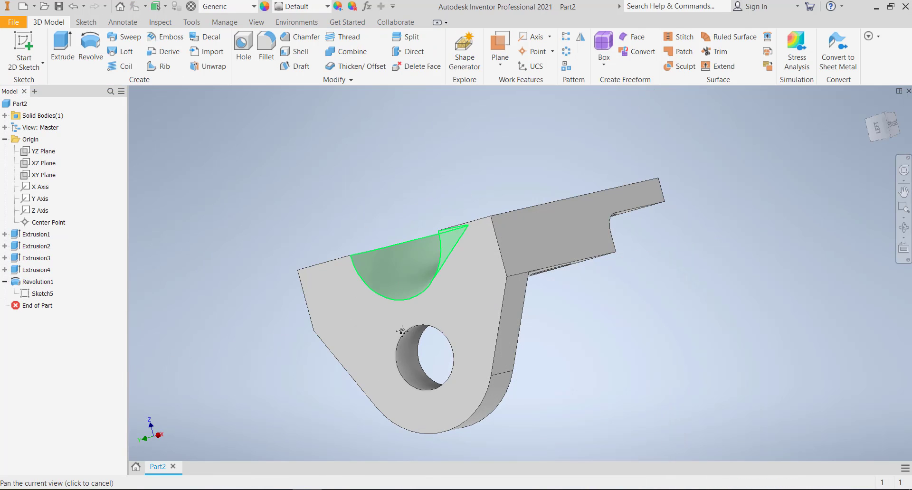
mouse_move(418, 238)
middle_mouse_down("shift")
mouse_move(424, 308)
mouse_move(440, 342)
mouse_move(411, 377)
mouse_move(421, 373)
mouse_move(403, 348)
mouse_move(400, 356)
middle_mouse_up("shift")
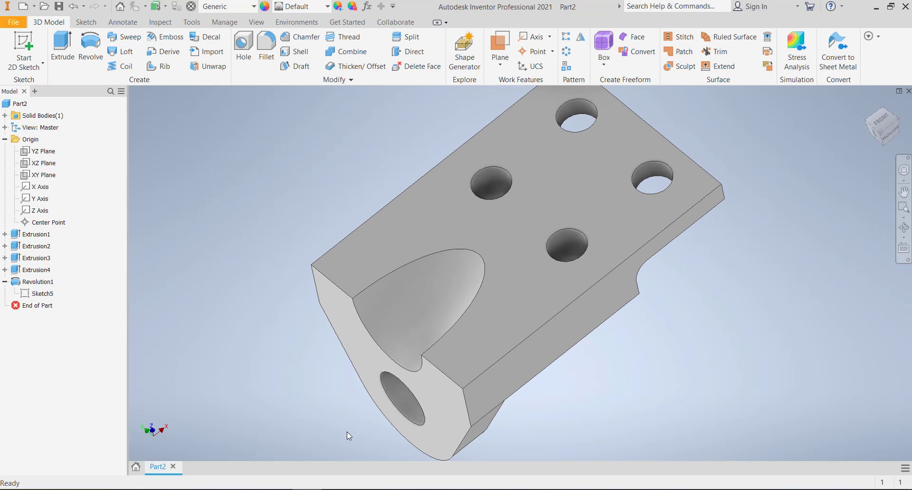
Step: Consult the ct28.JPG drawing and fillet the two long upper edges of the block with a 6 mm radius
left_click(267, 48)
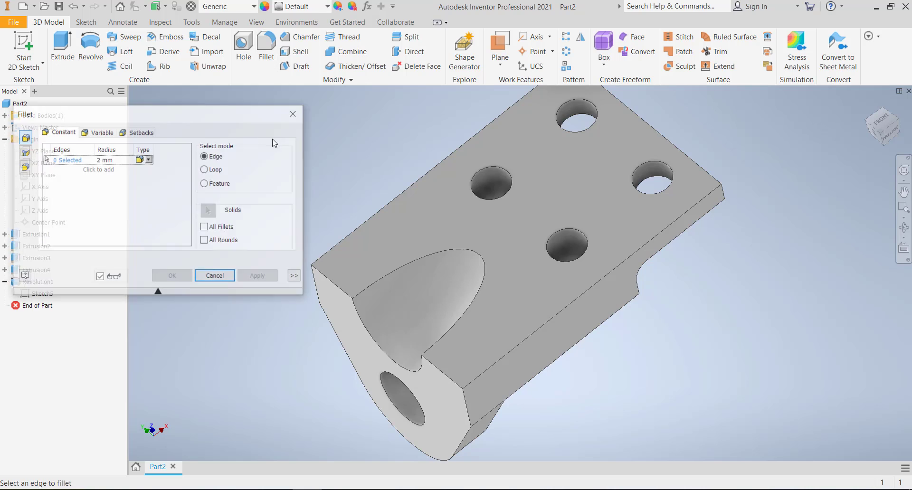
key("alt+Tab")
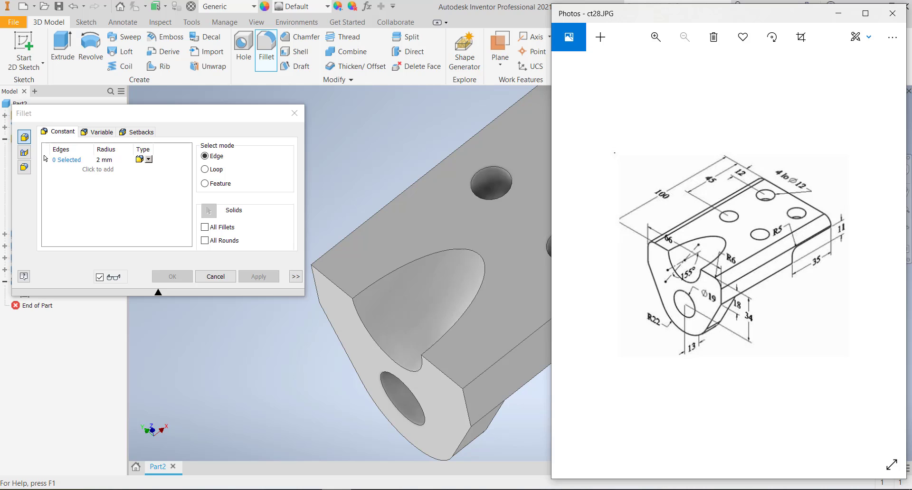
left_click(45, 158)
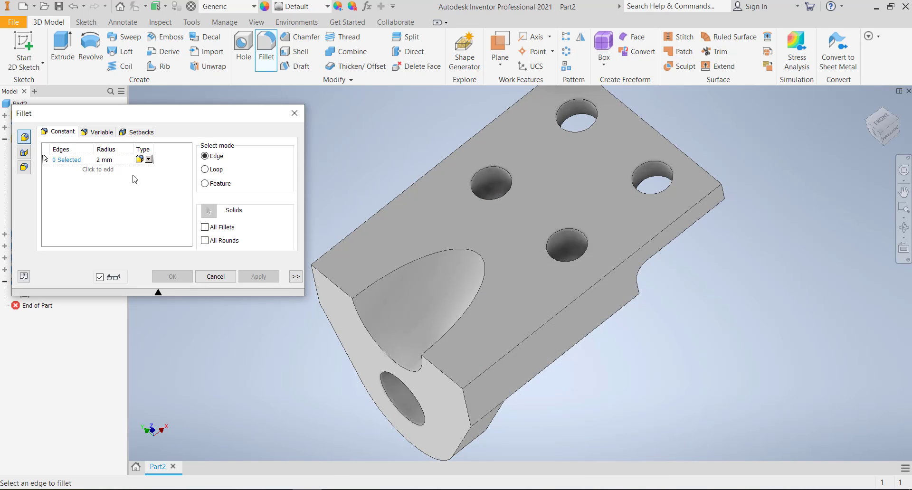
left_click(122, 164)
type("6")
left_click(521, 343)
left_click(381, 208)
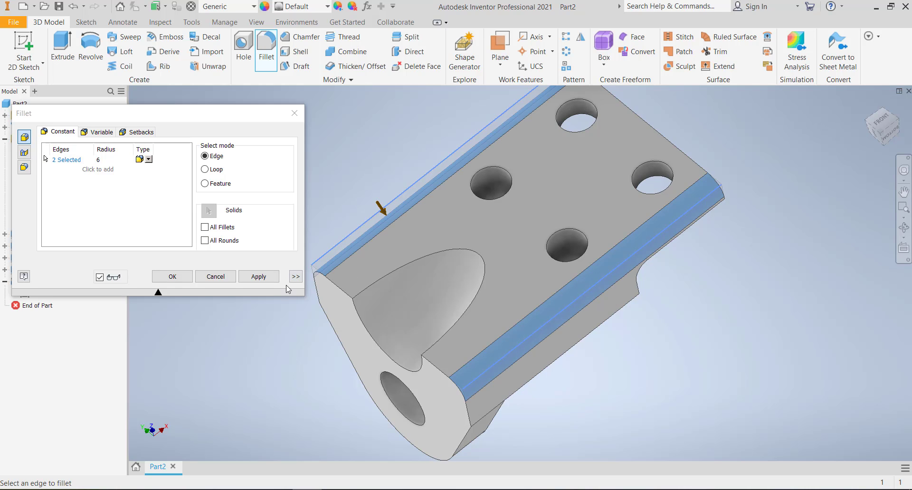
left_click(259, 277)
left_click(293, 116)
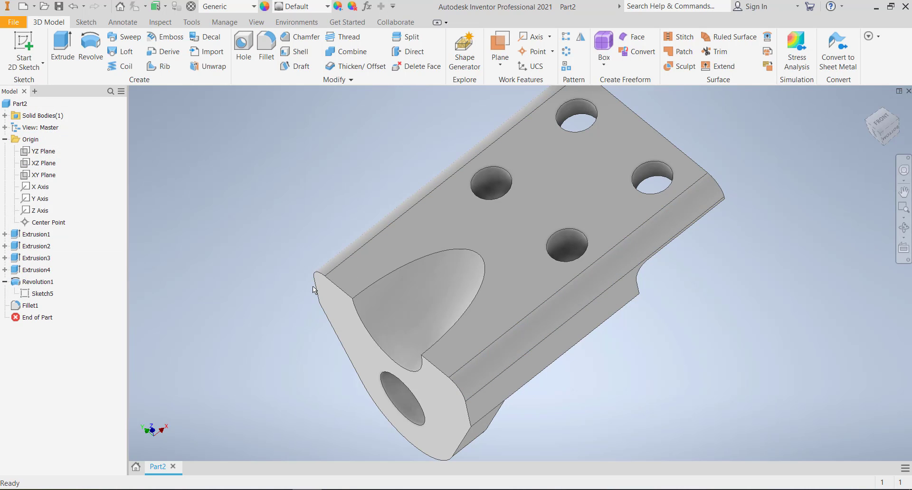
Step: Compare the filleted bracket with the ct28.JPG drawing, viewing the whole part from a similar angle
middle_click_drag(314, 289, 291, 305, "shift")
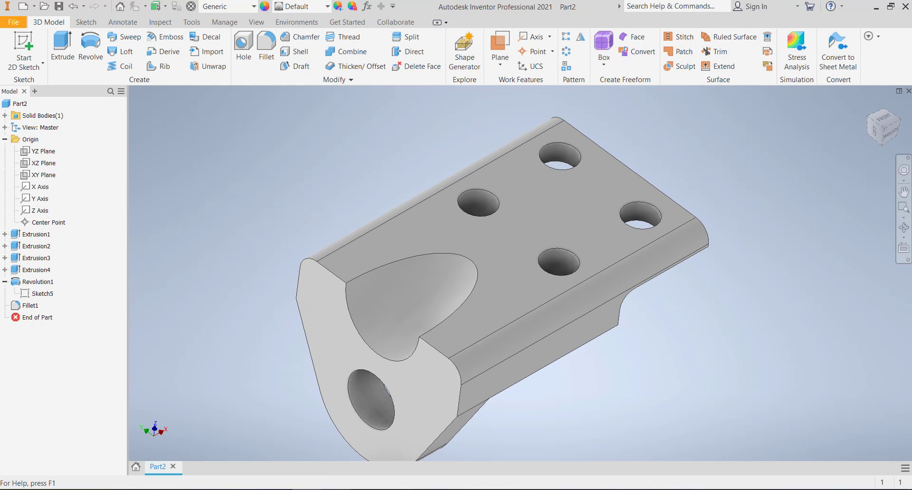
key("alt+Tab")
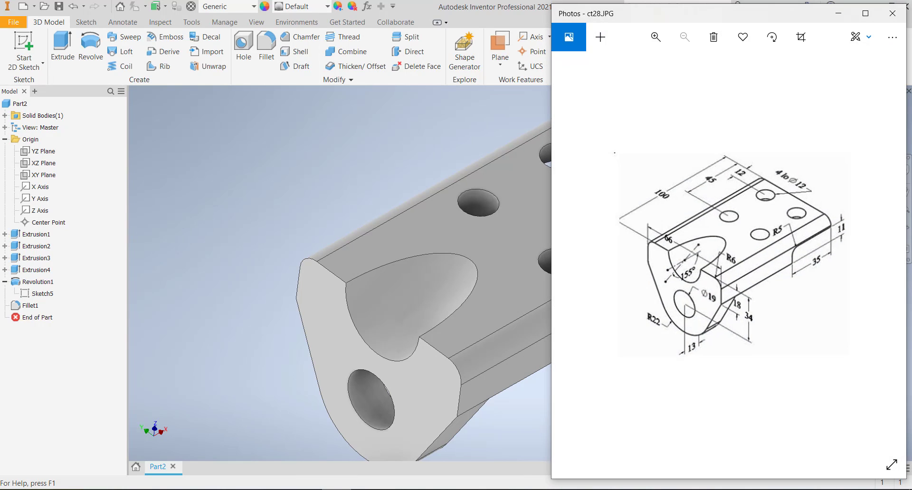
scroll(241, 306, "down", 5)
scroll(287, 338, "up", 1)
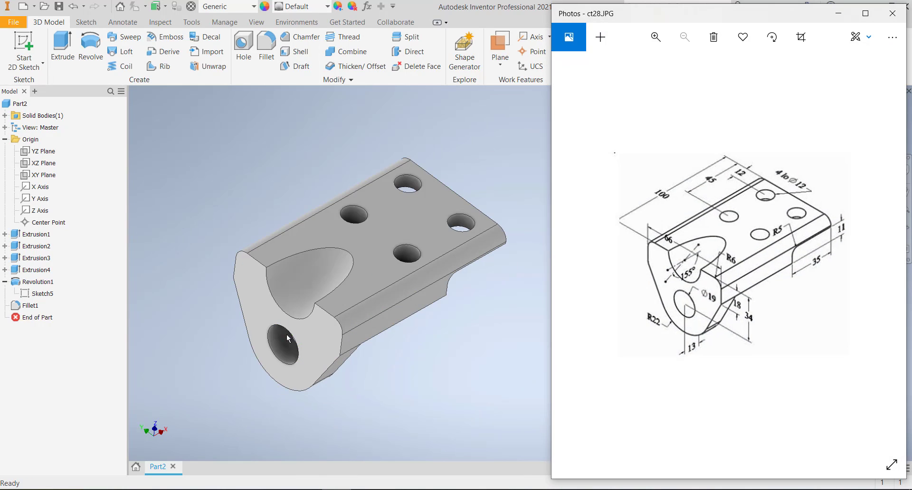